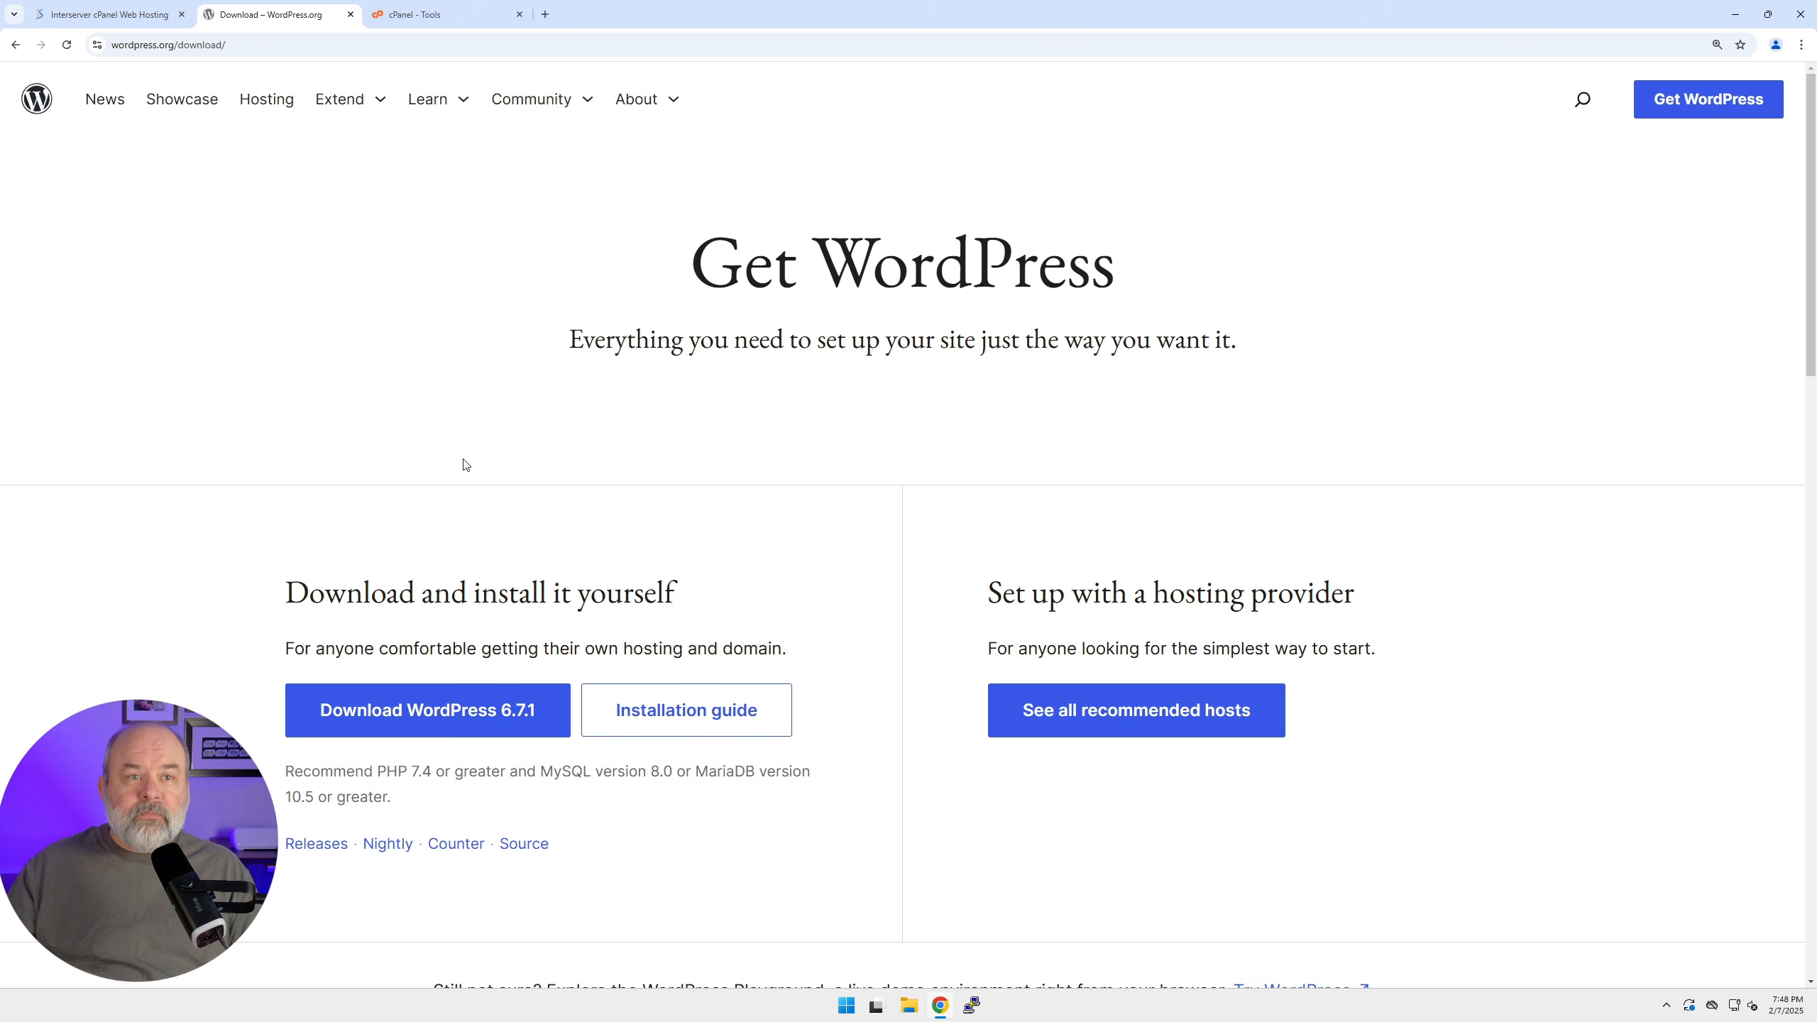
Switch from the WordPress download page to the cPanel Tools tab.
left_click(438, 18)
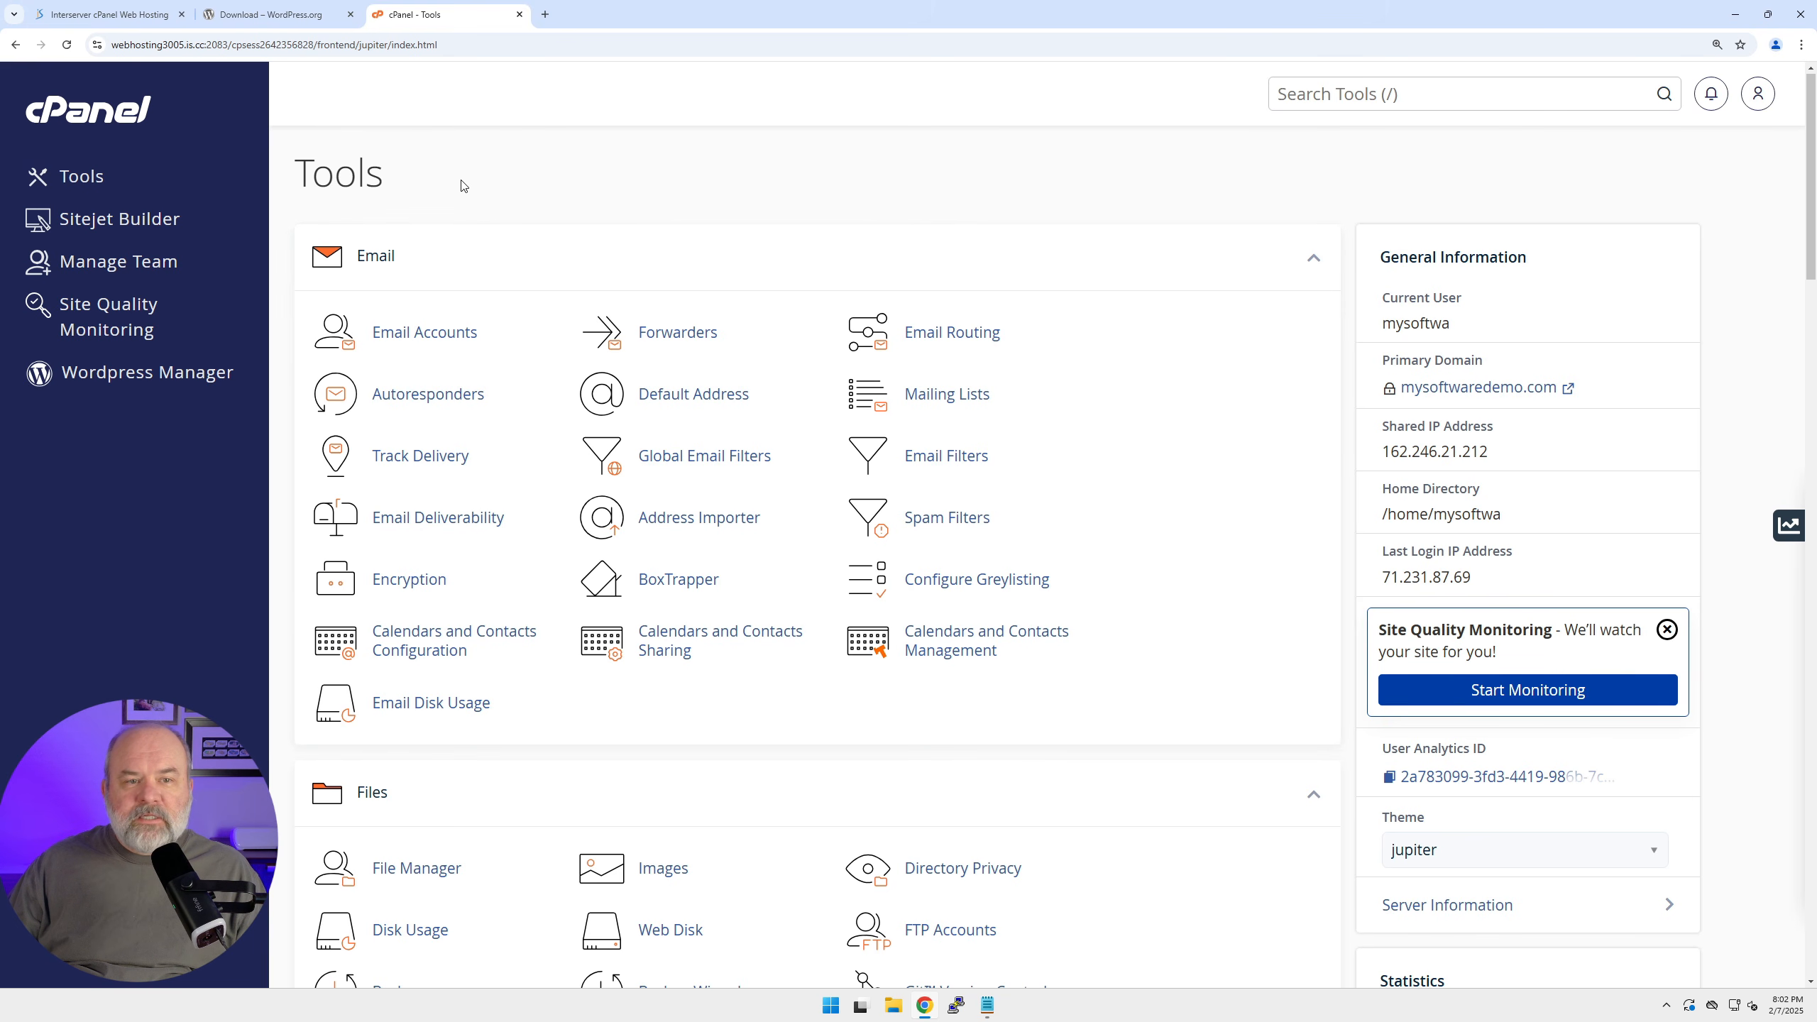
Enter 'wordpress' as the new MySQL database name and select the account prefix for copying.
scroll(461, 186, "down", 10)
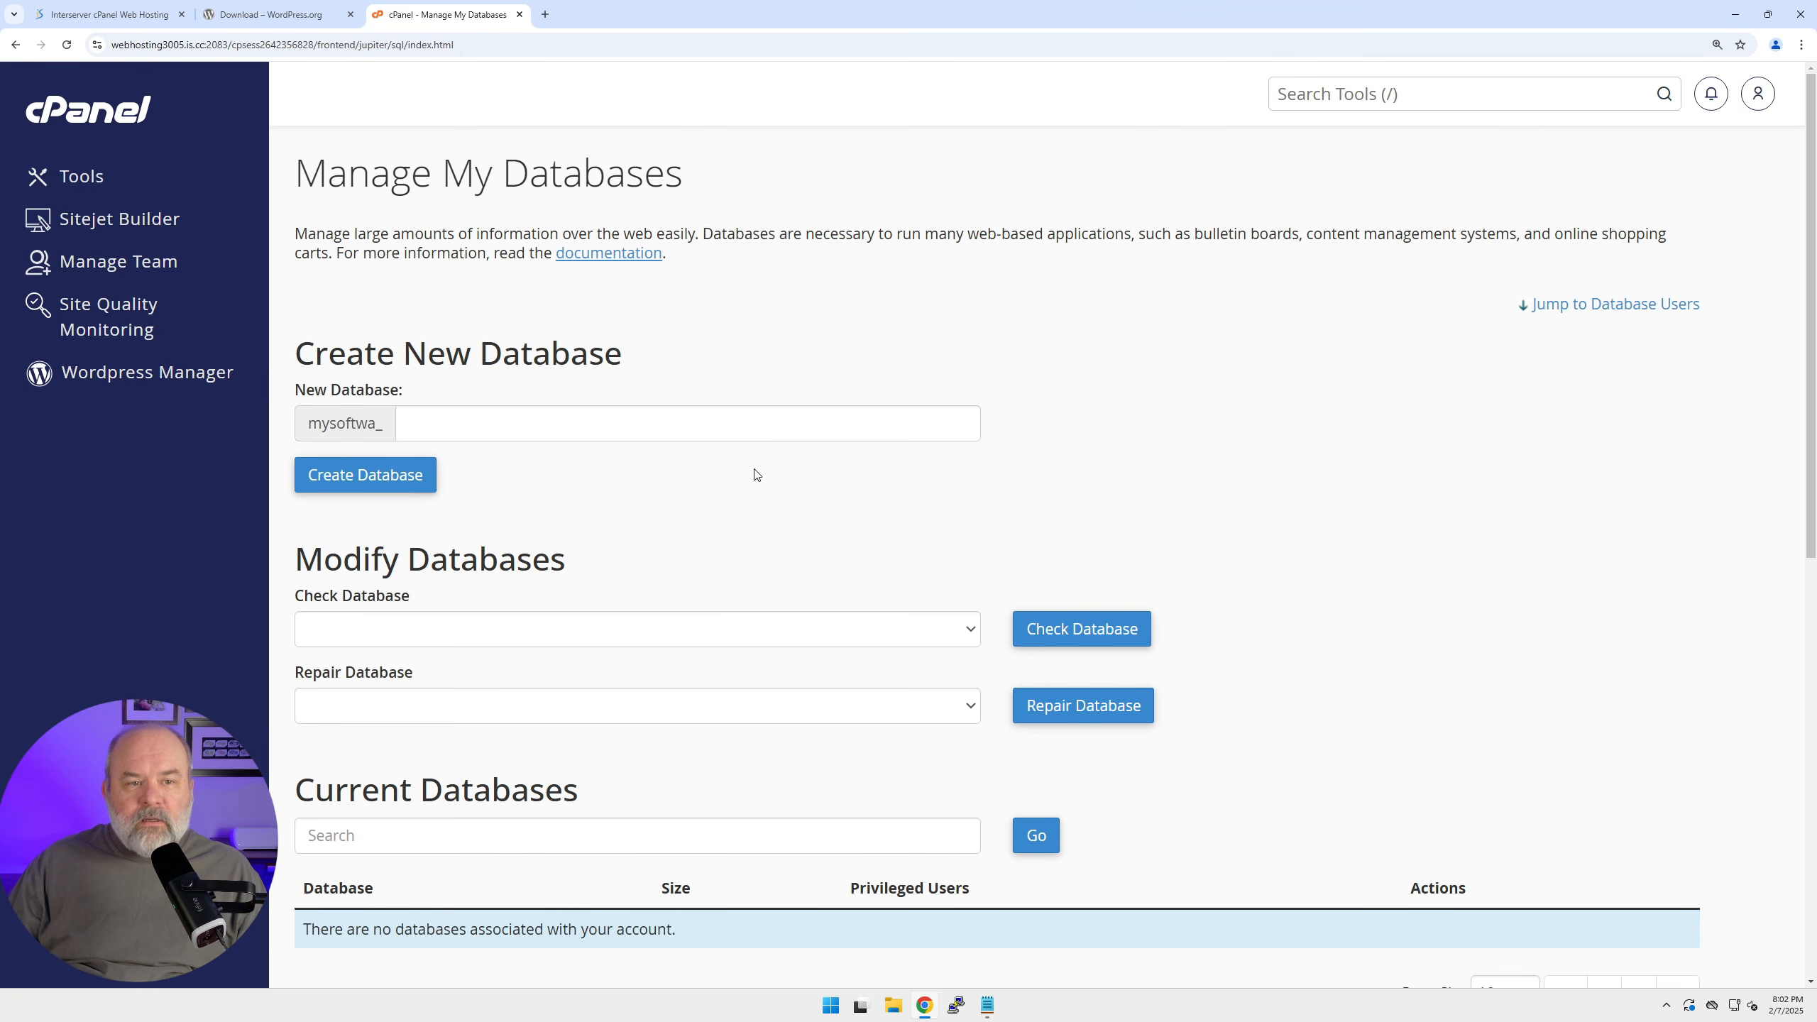
scroll(722, 474, "down", 1)
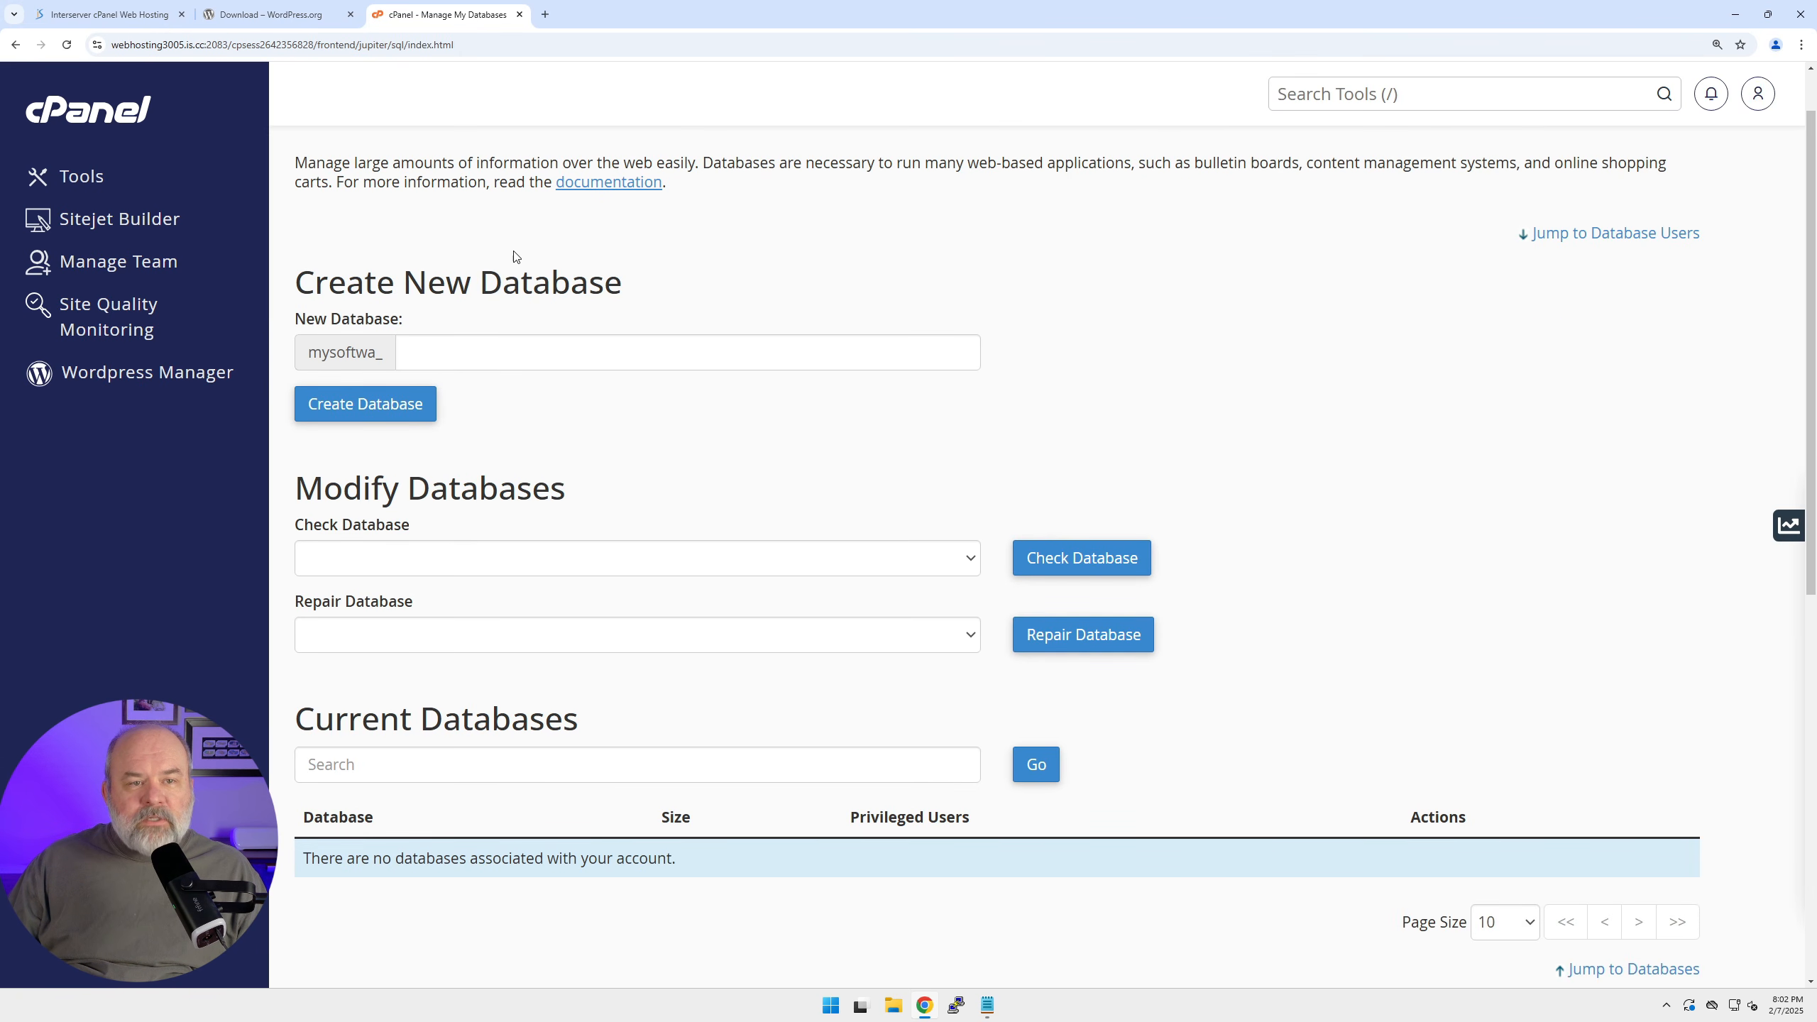
left_click(483, 354)
type("wordpress")
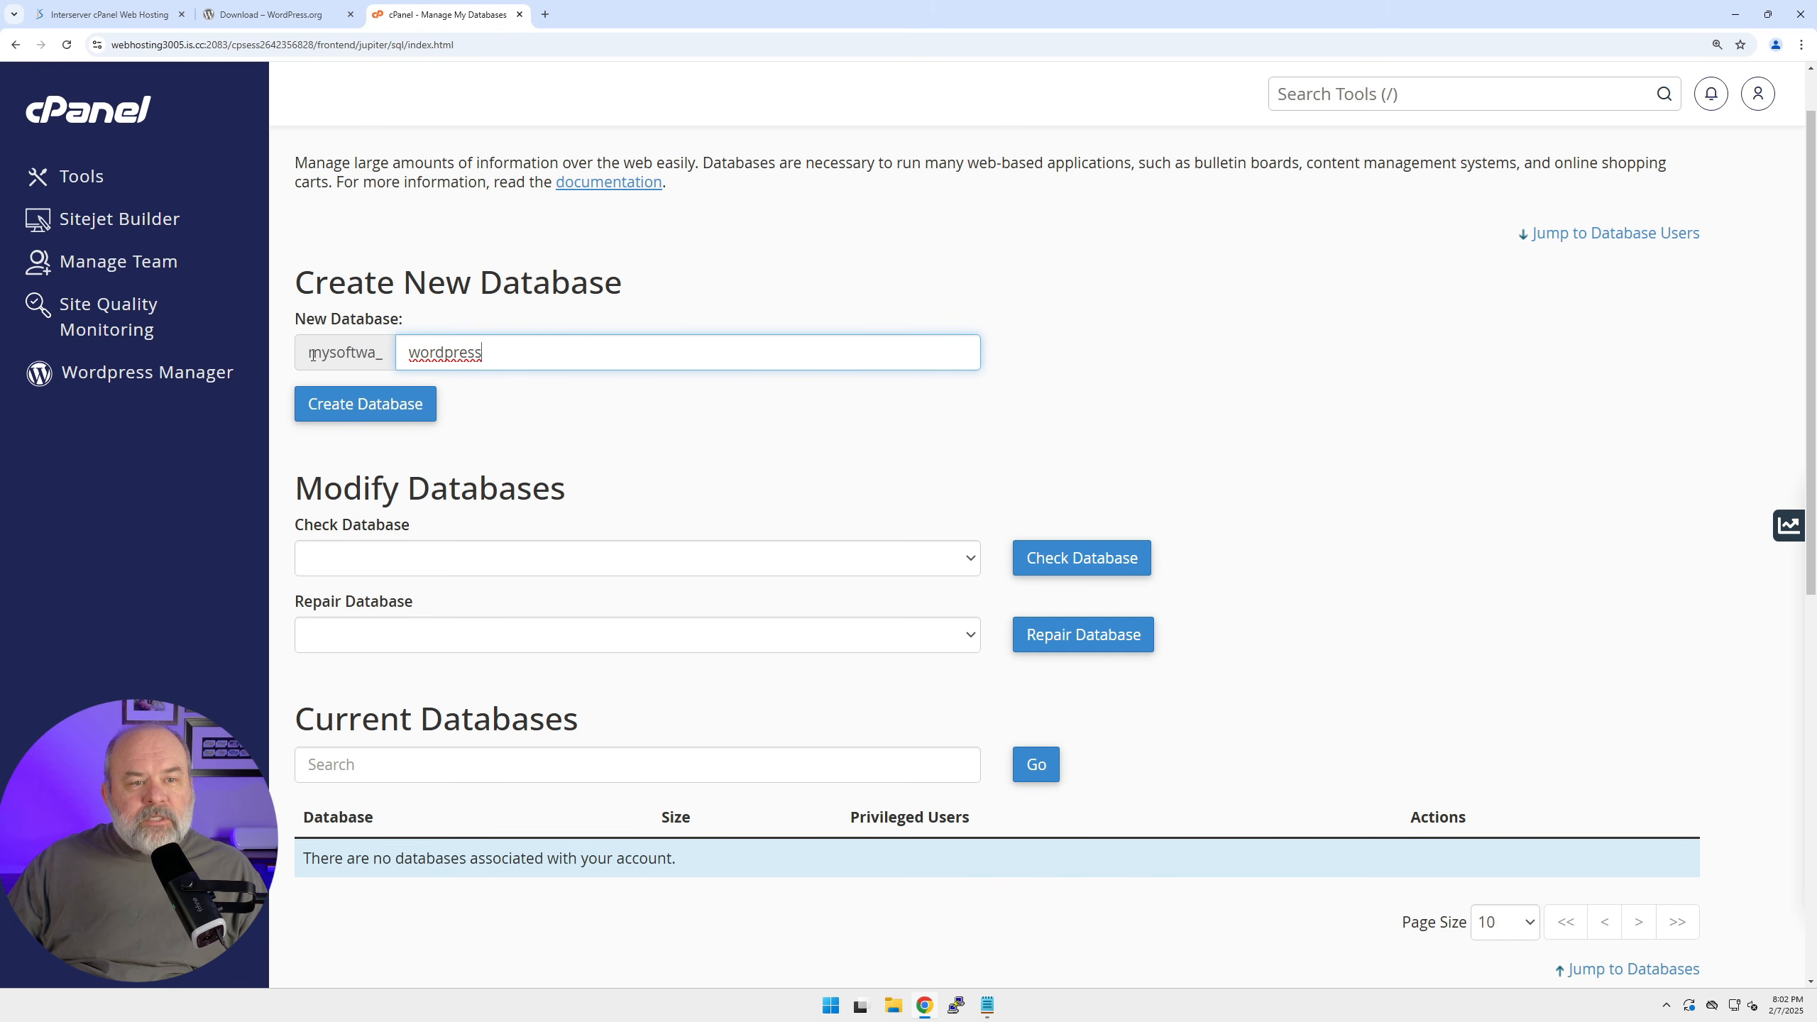
left_click_drag(310, 356, 387, 359)
key("ctrl+c")
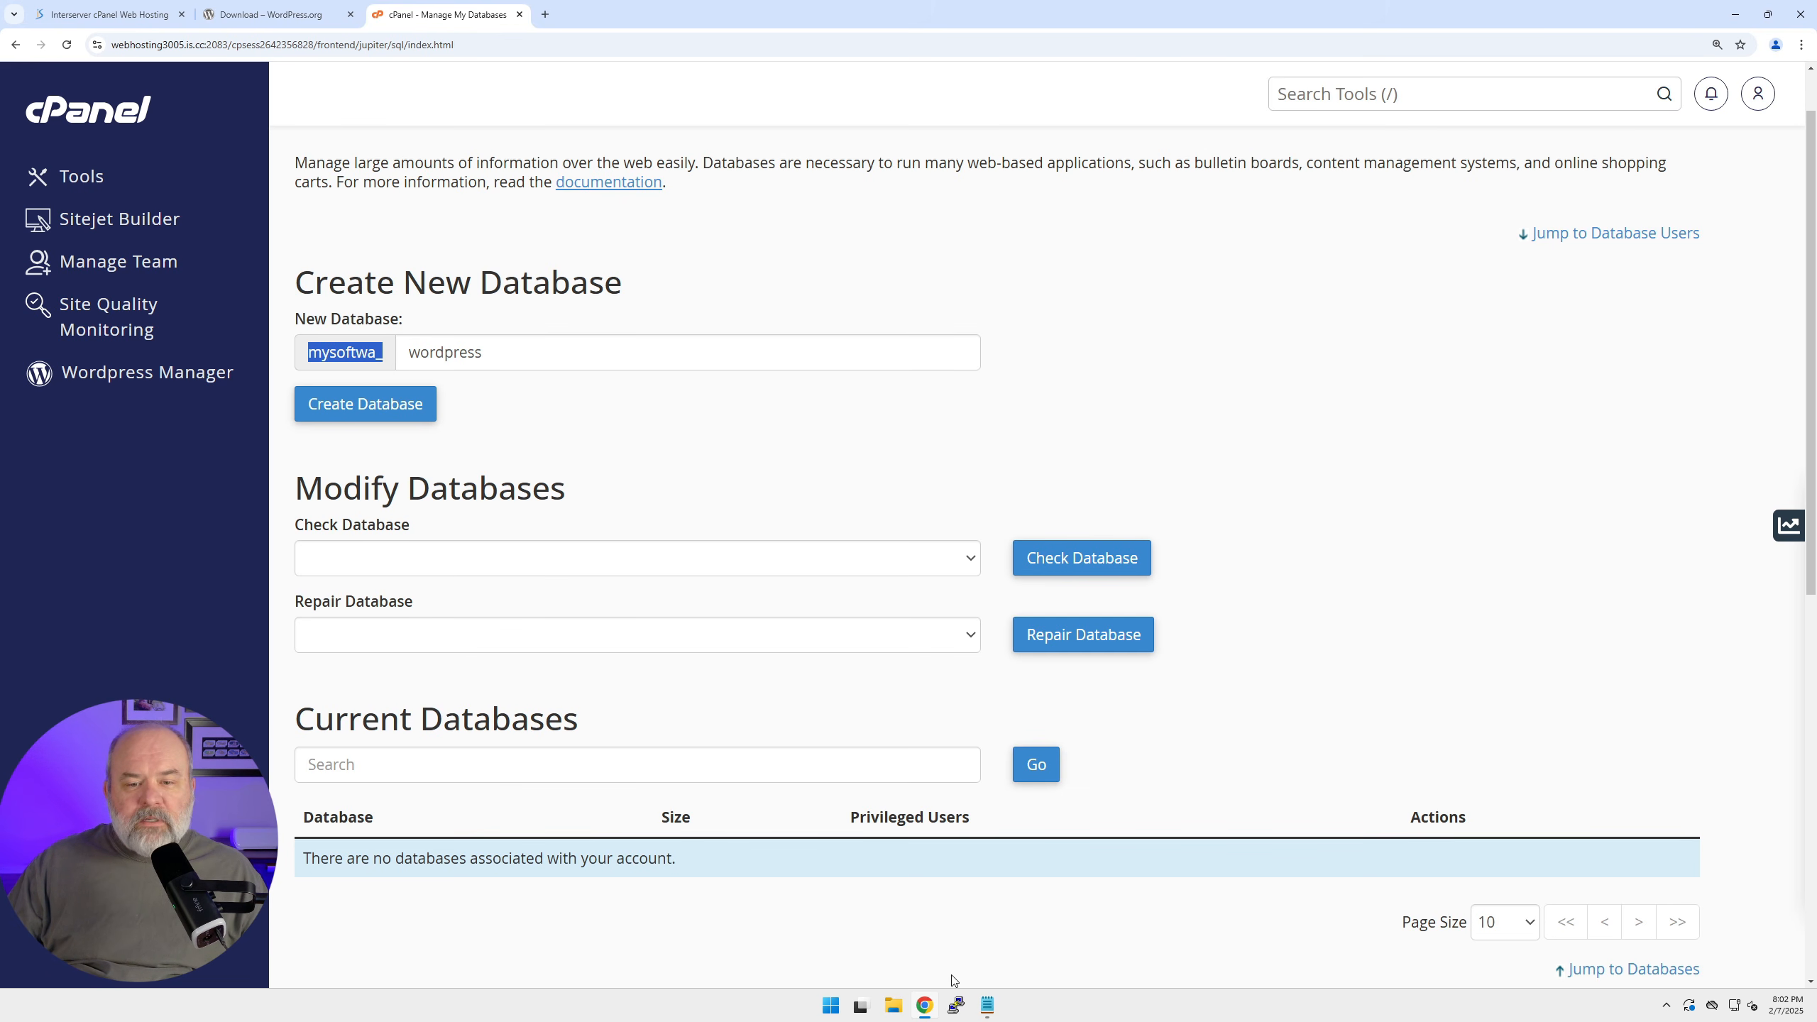
Write the full database name, account prefix plus 'wordpress', in a Notepad note.
left_click(987, 1005)
key("ctrl+v")
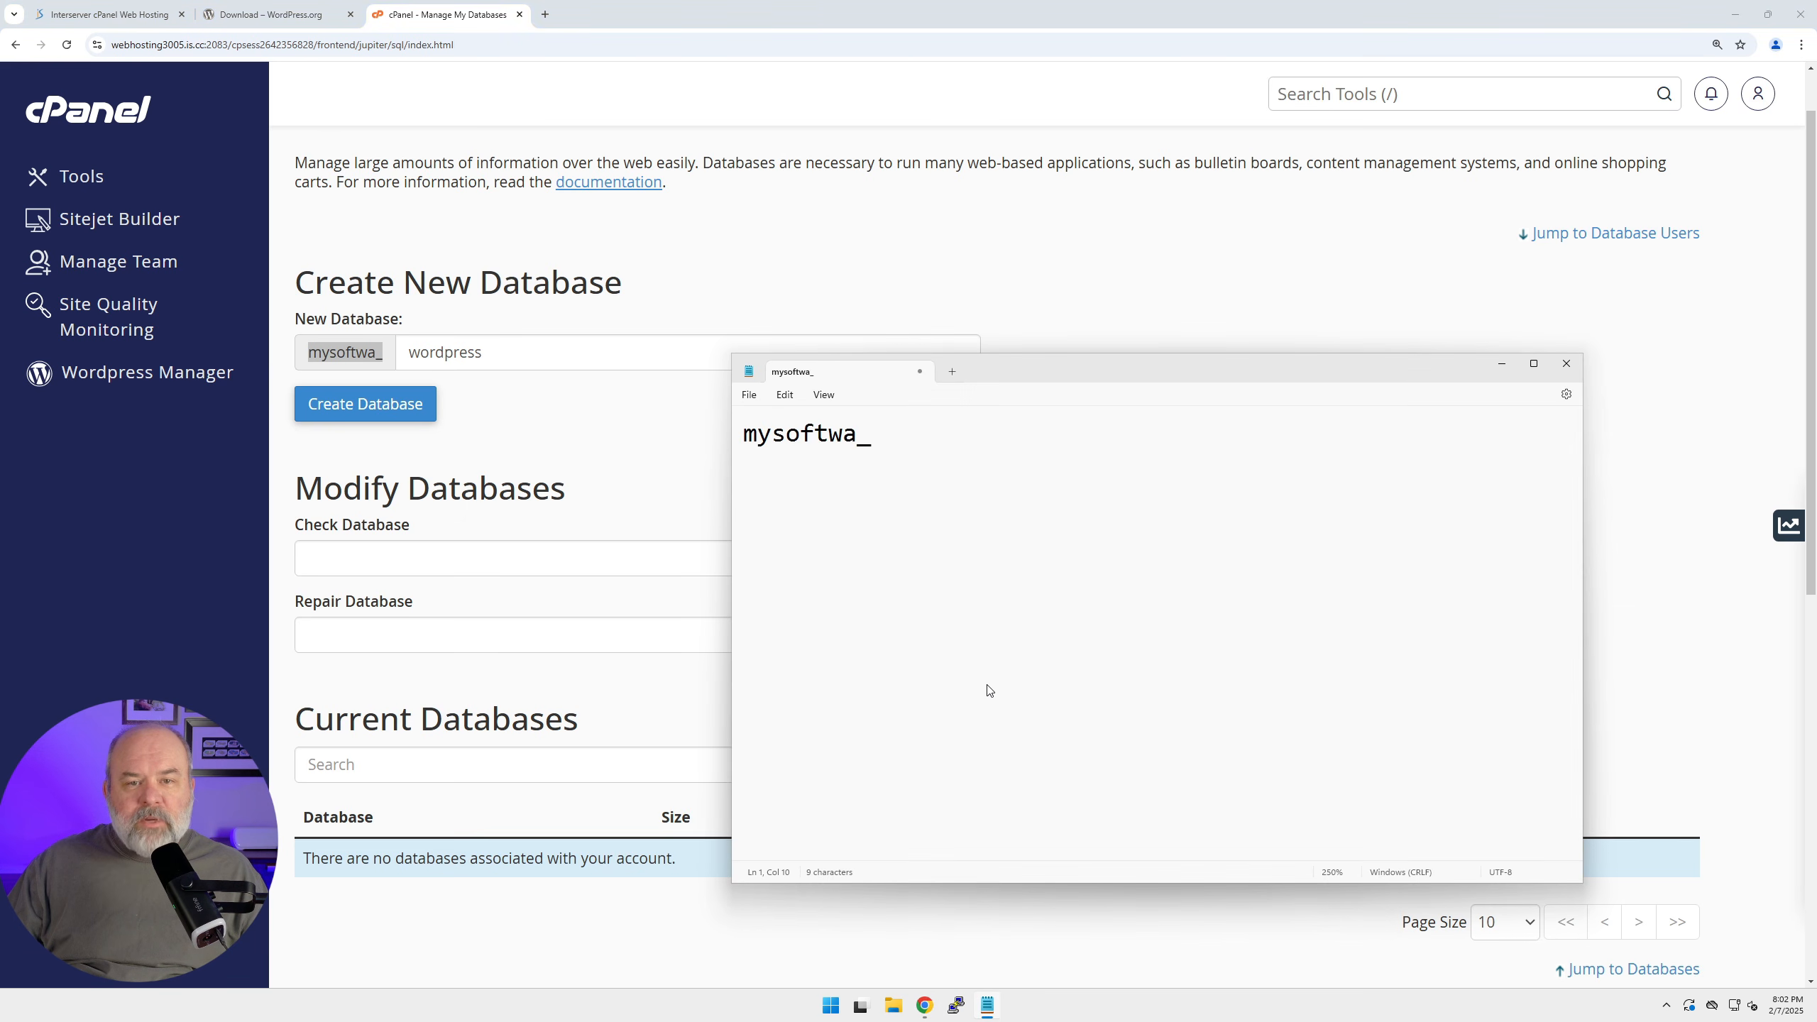
type("wo")
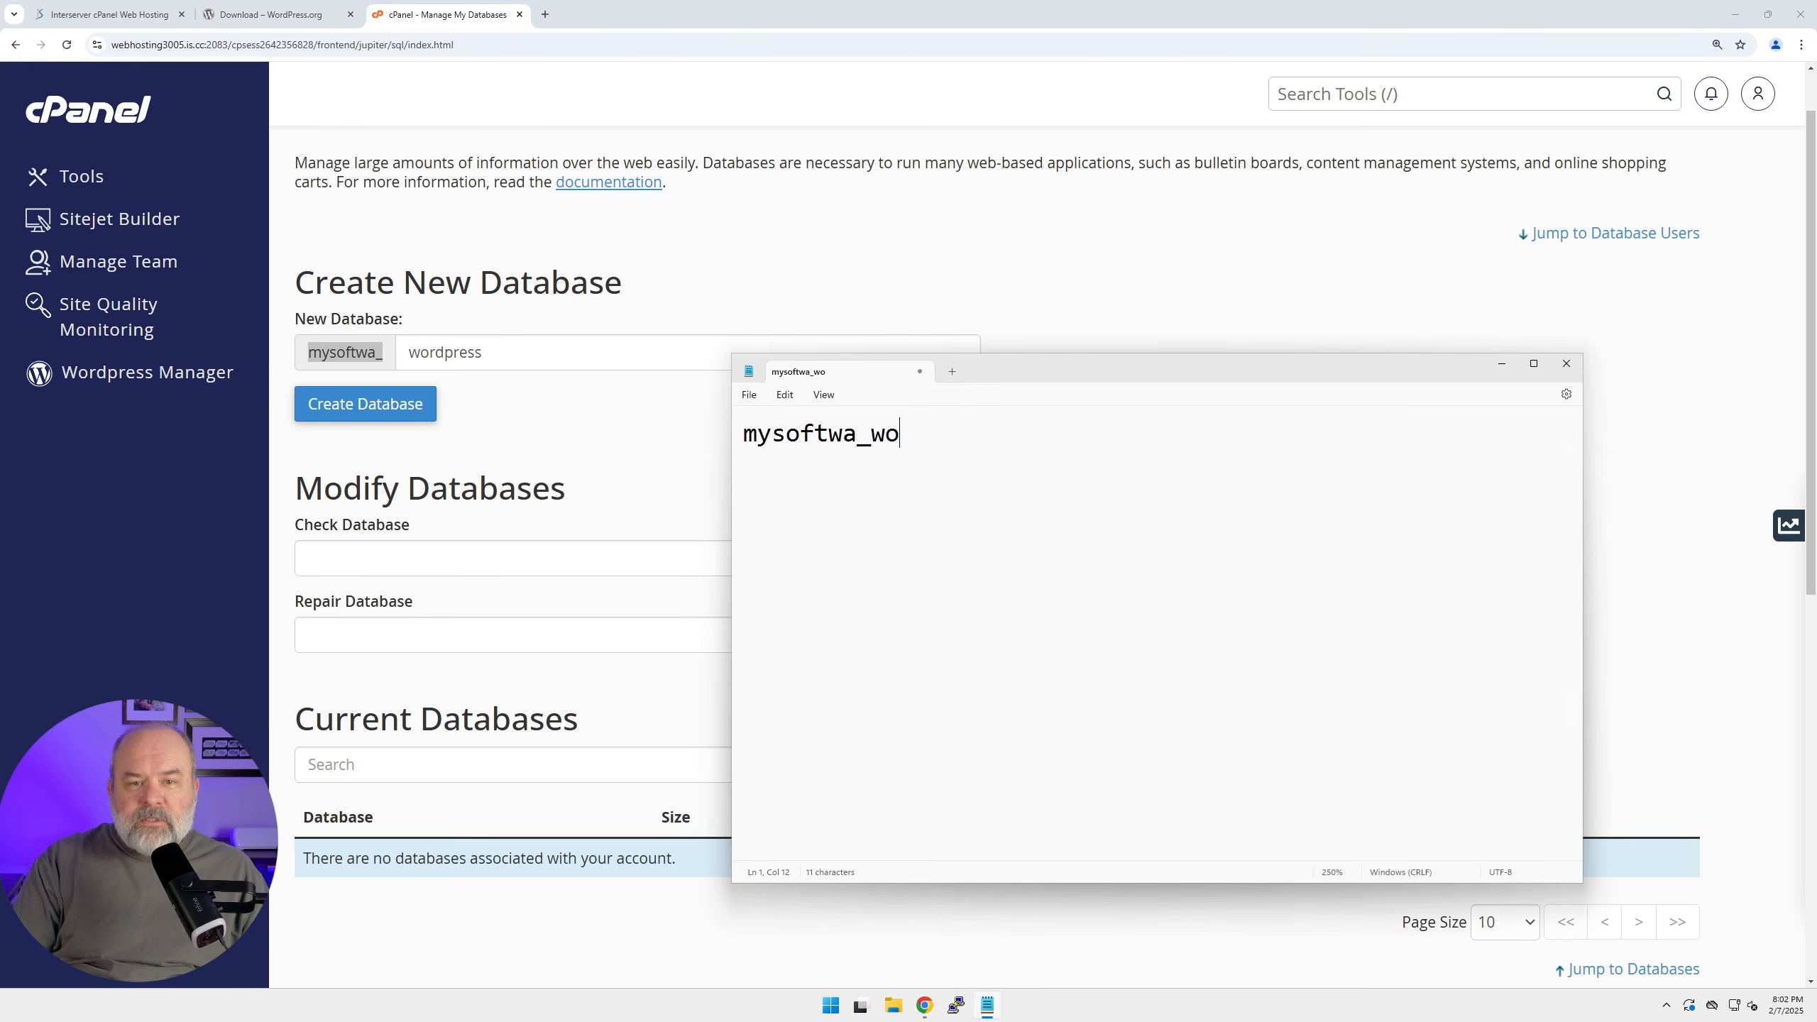
type("rdpress")
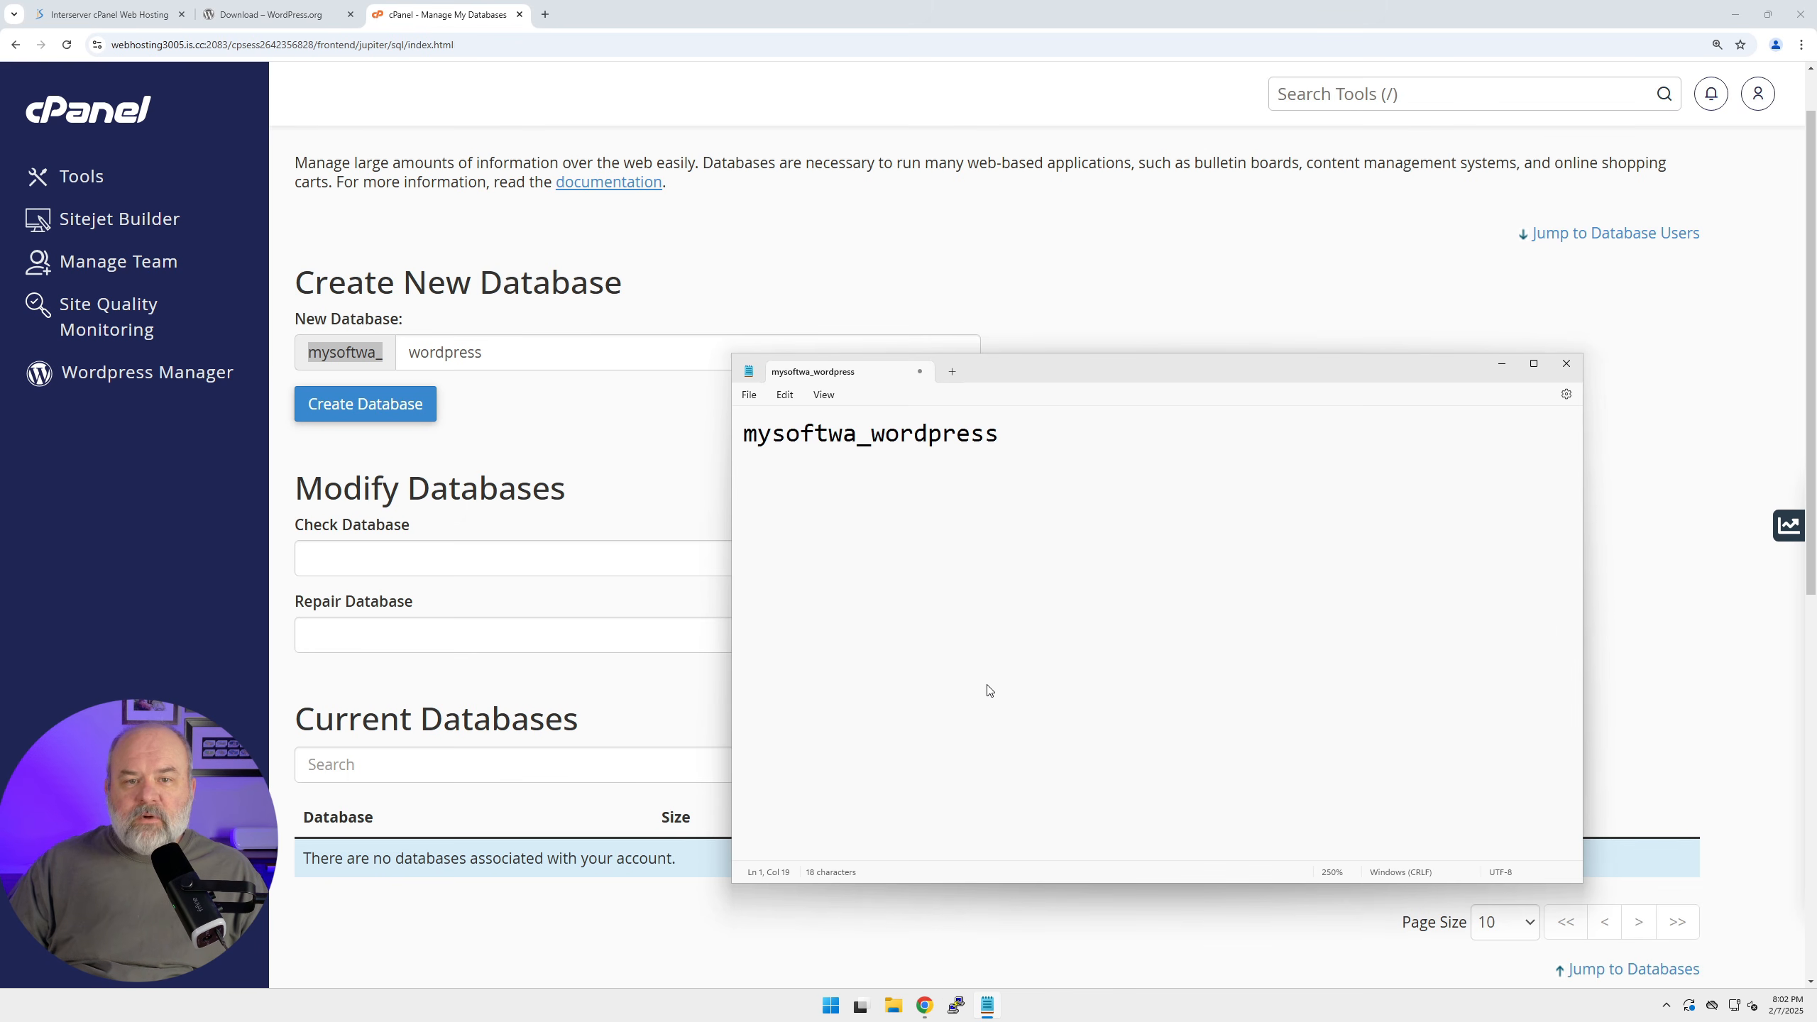
key("ctrl+a")
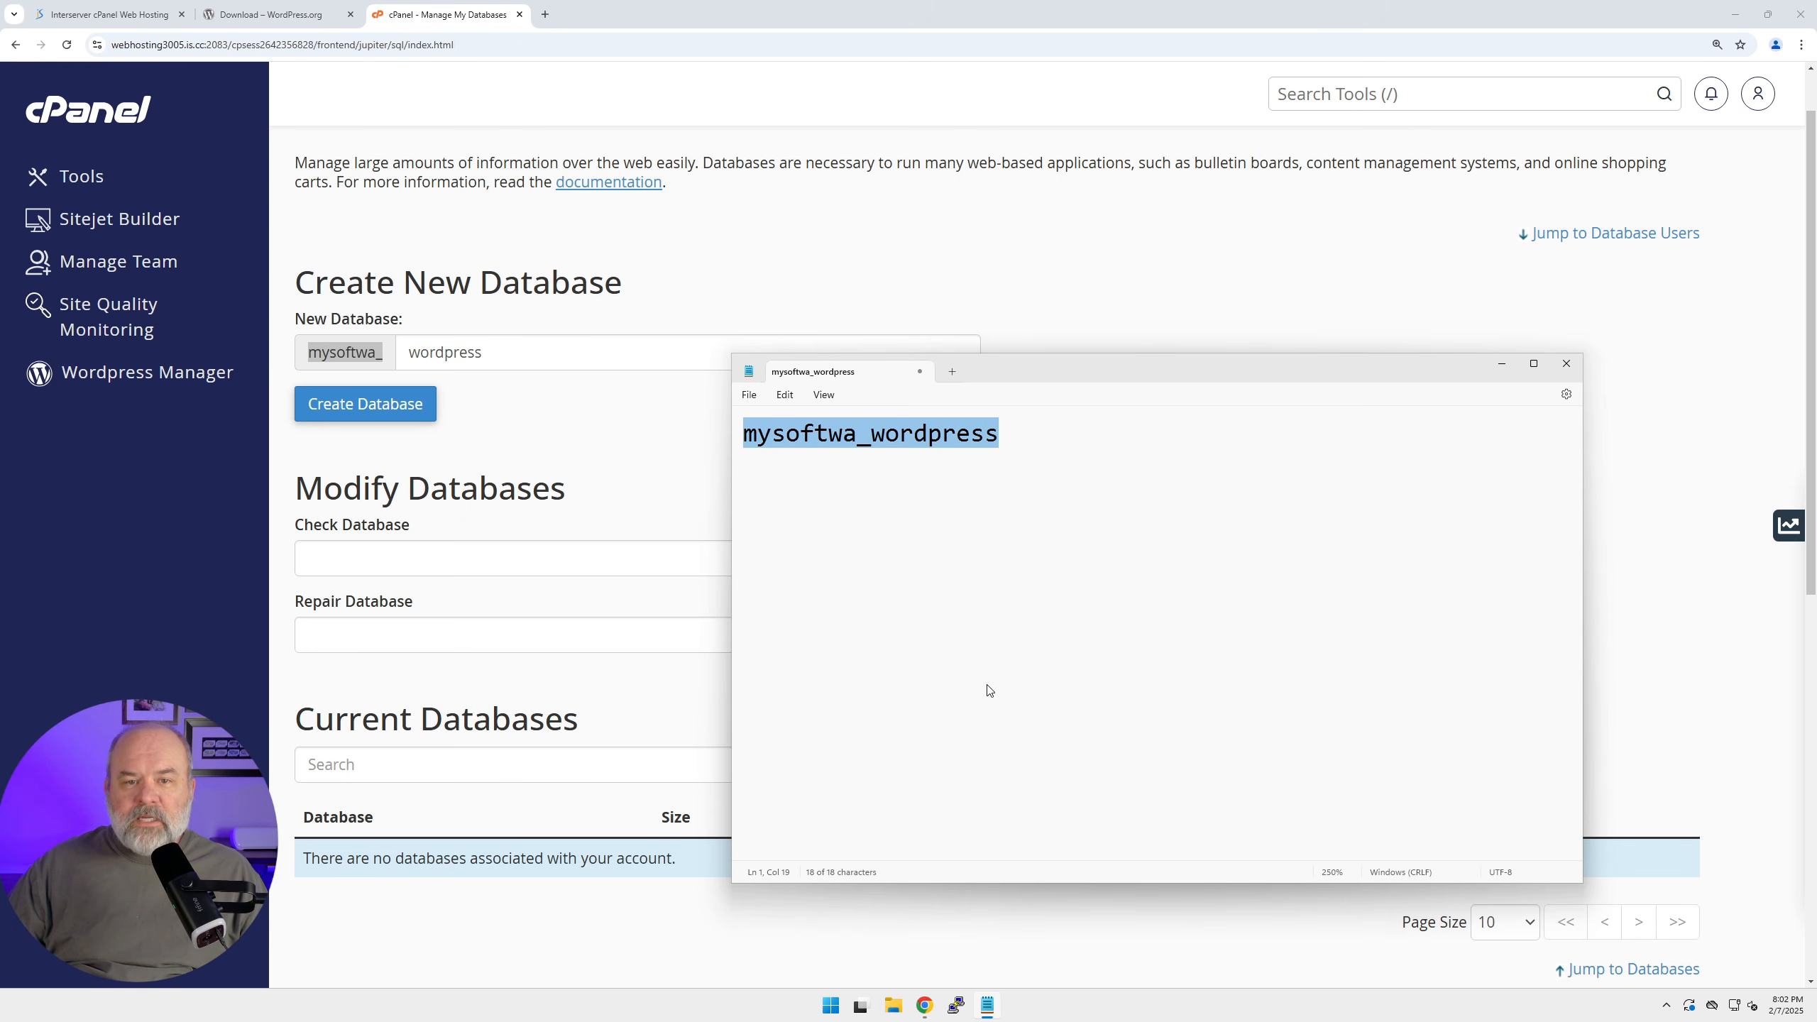
Create the prefixed wordpress database and enter 'wordpressuser' as the new database username.
left_click(1151, 326)
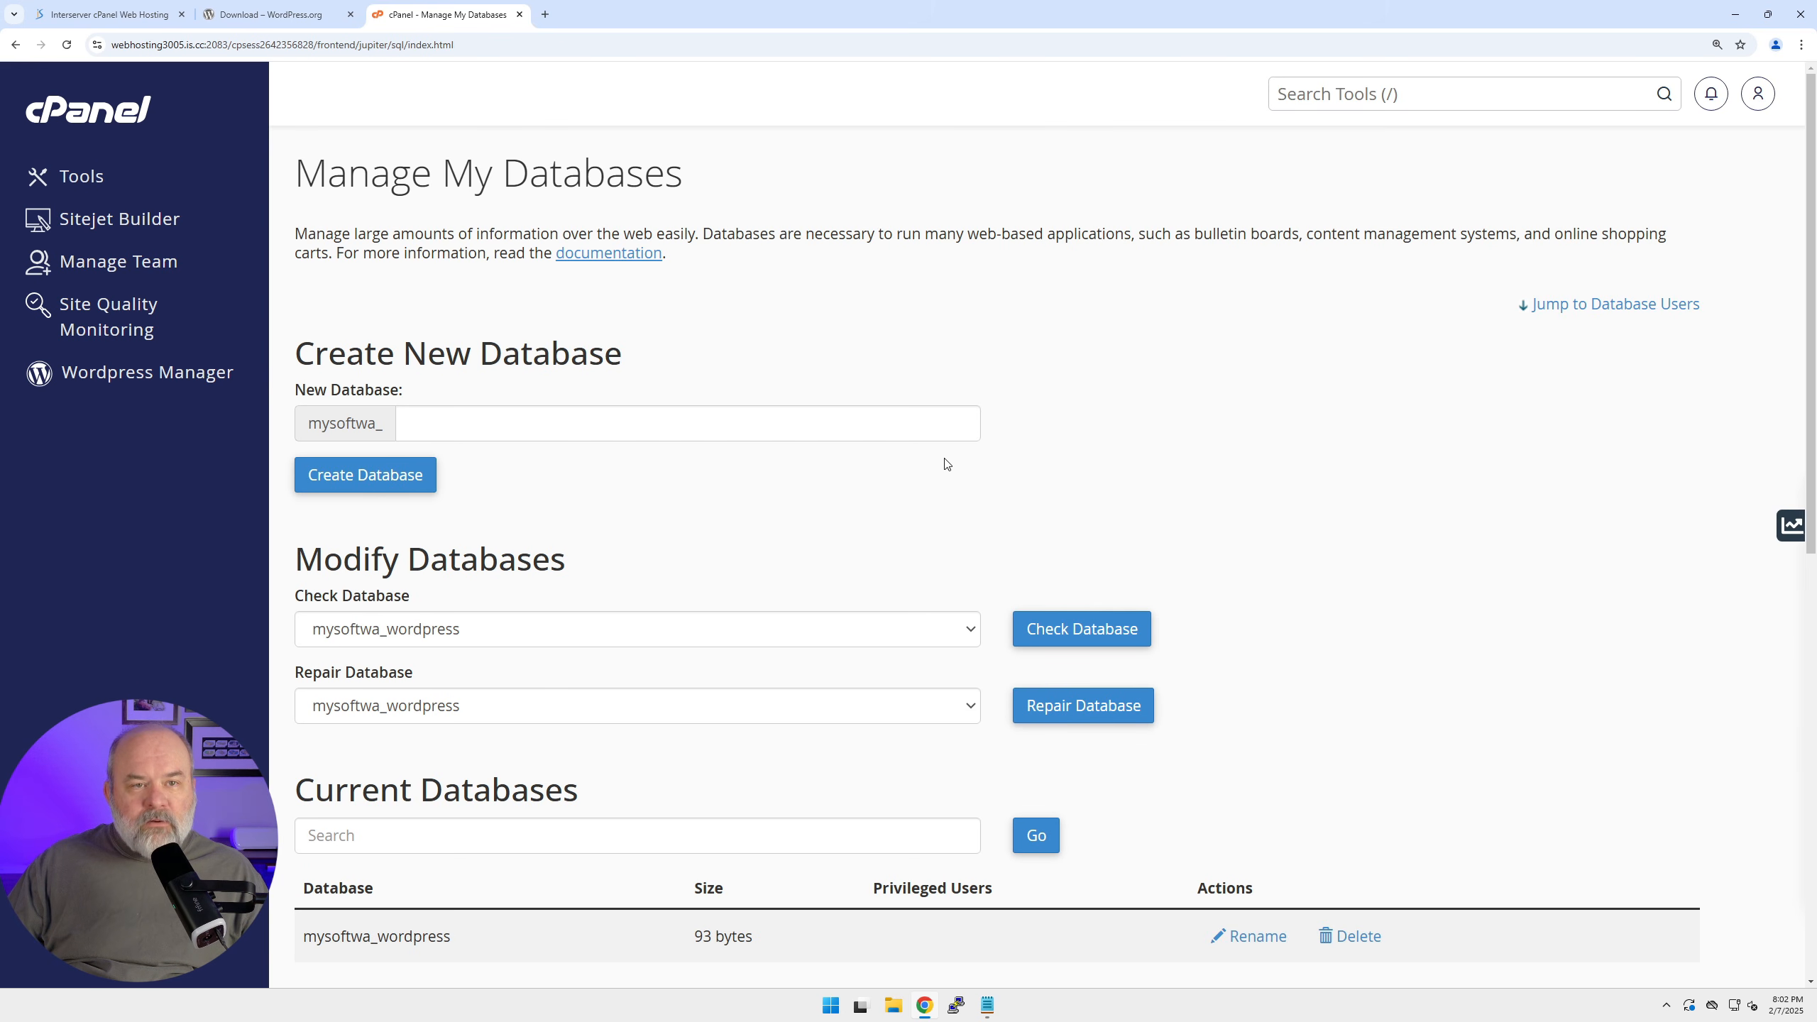
scroll(946, 463, "down", 8)
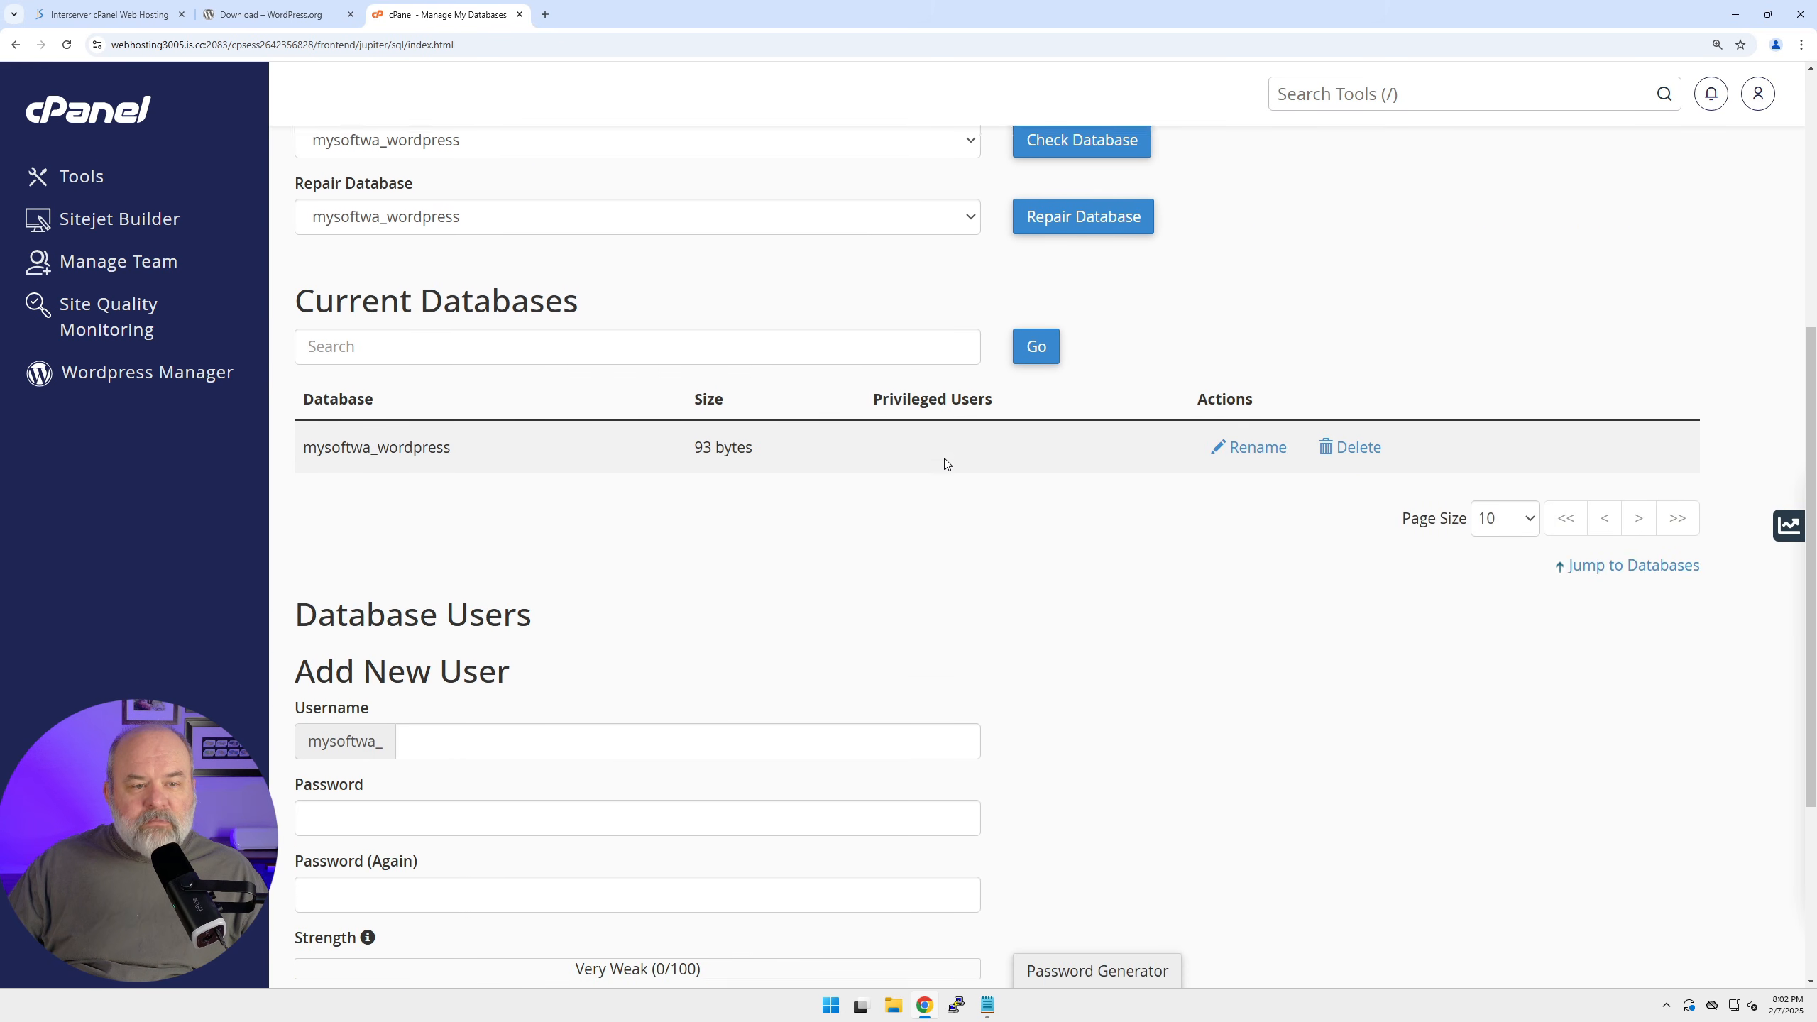
scroll(946, 464, "down", 2)
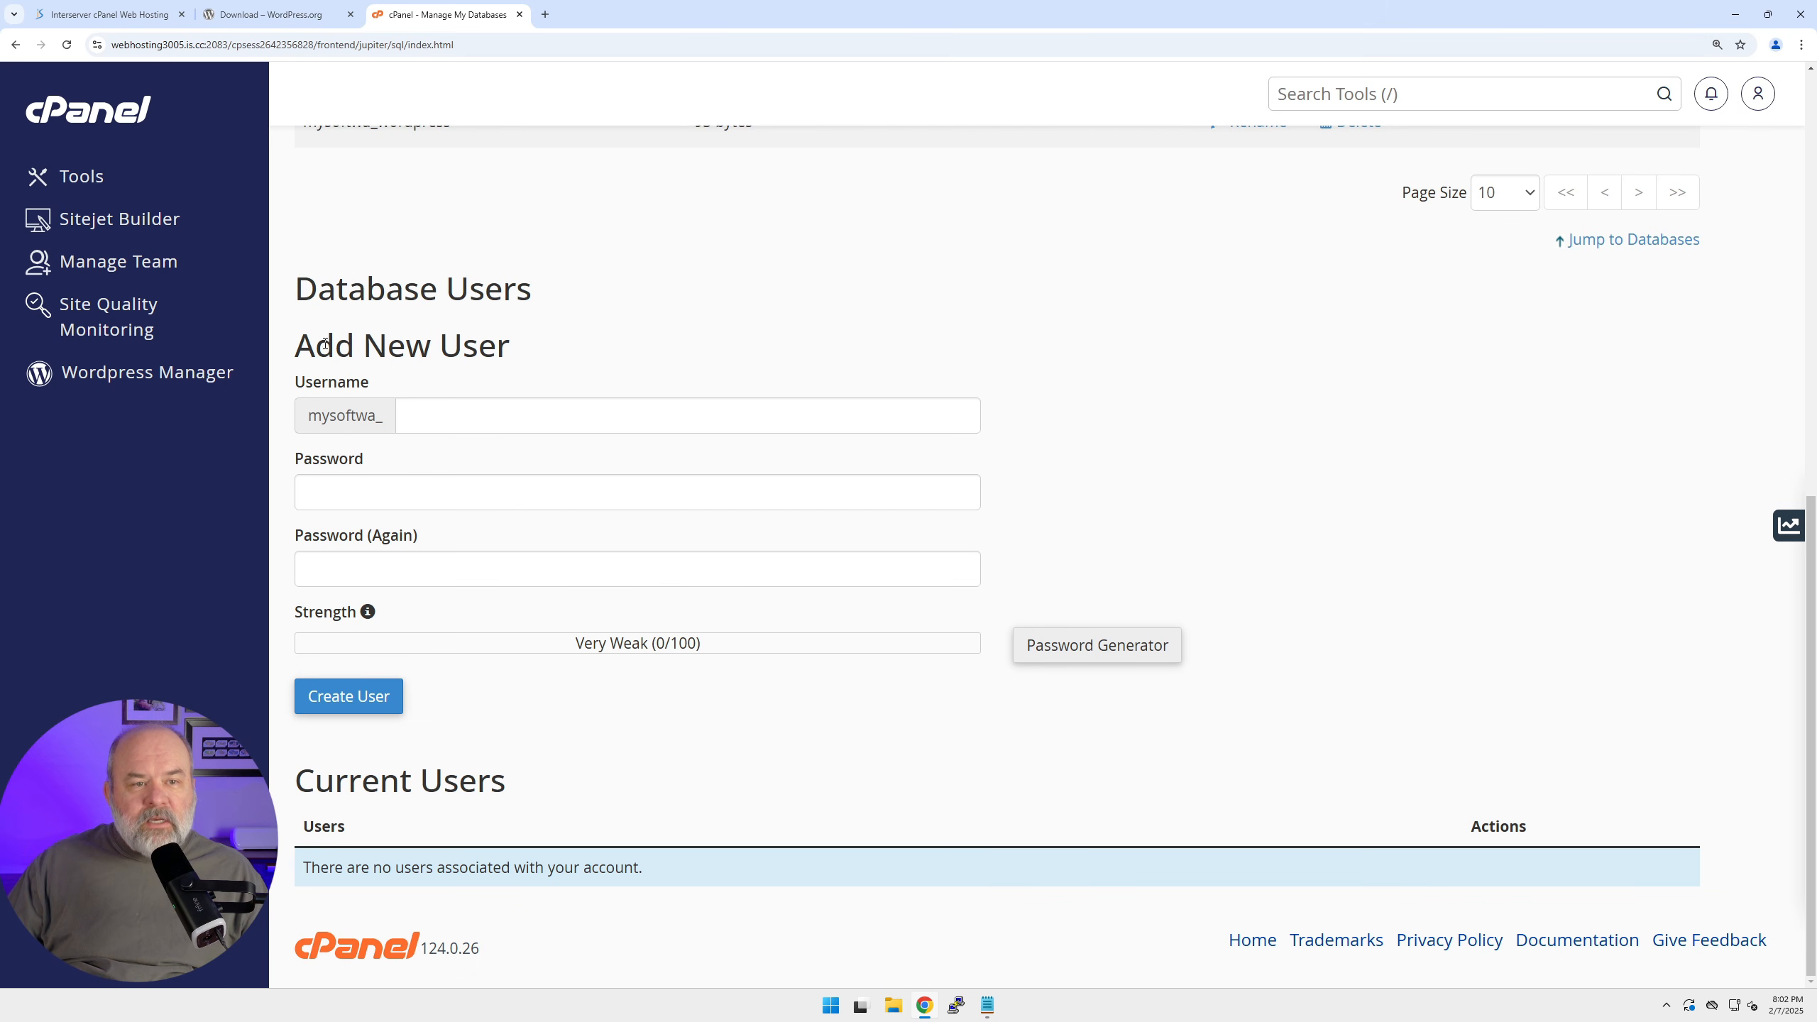
left_click(456, 421)
type("wordpress")
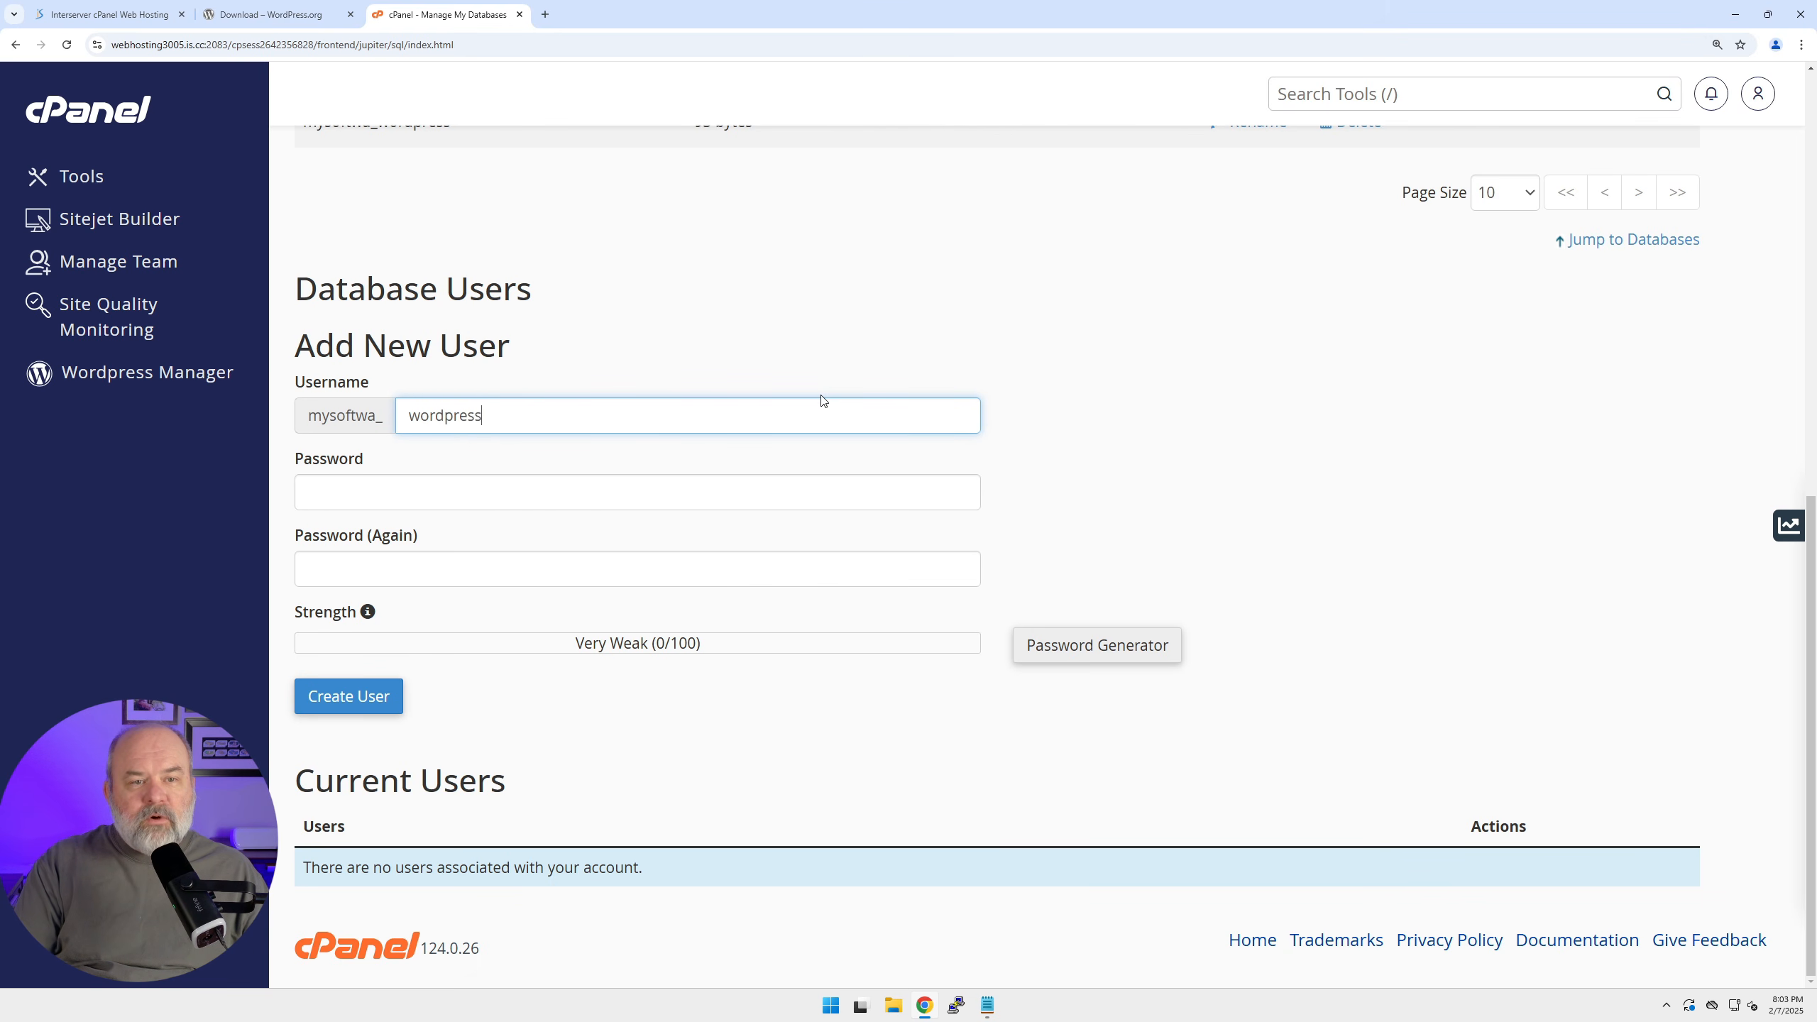
type("user")
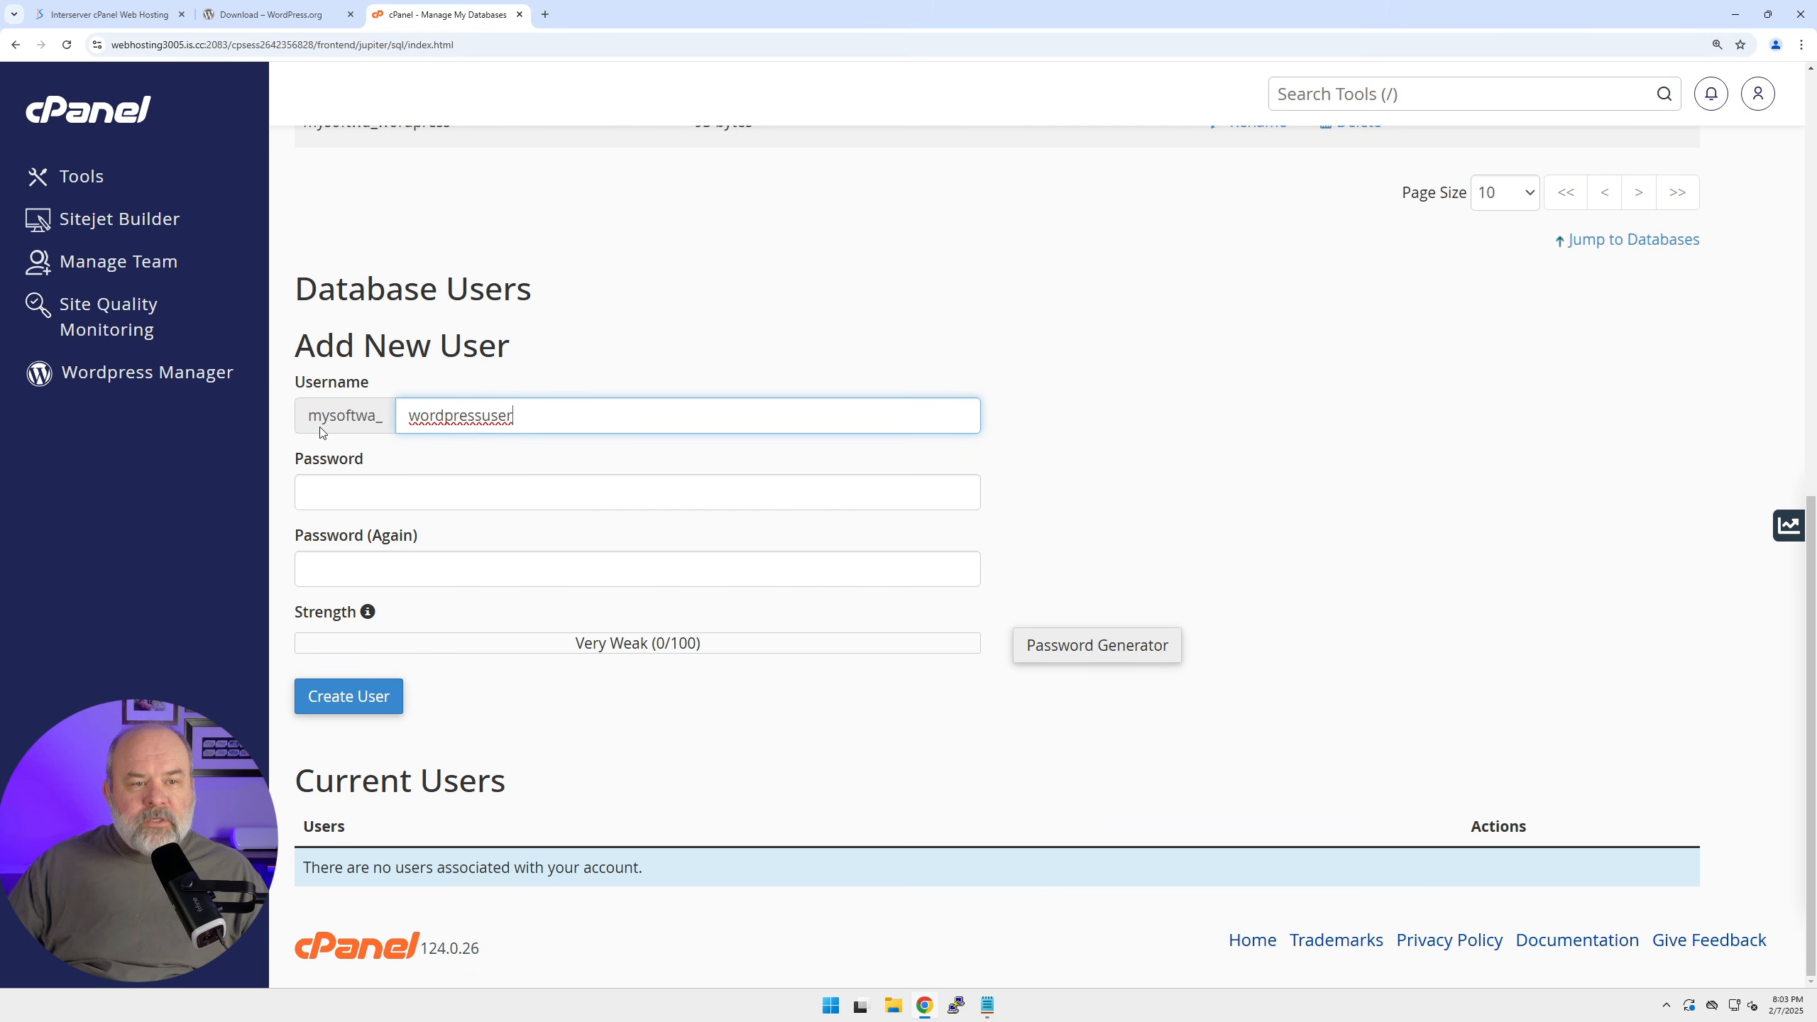
Record the full prefixed username on a second line in Notepad.
left_click_drag(309, 420, 390, 424)
key("ctrl+c")
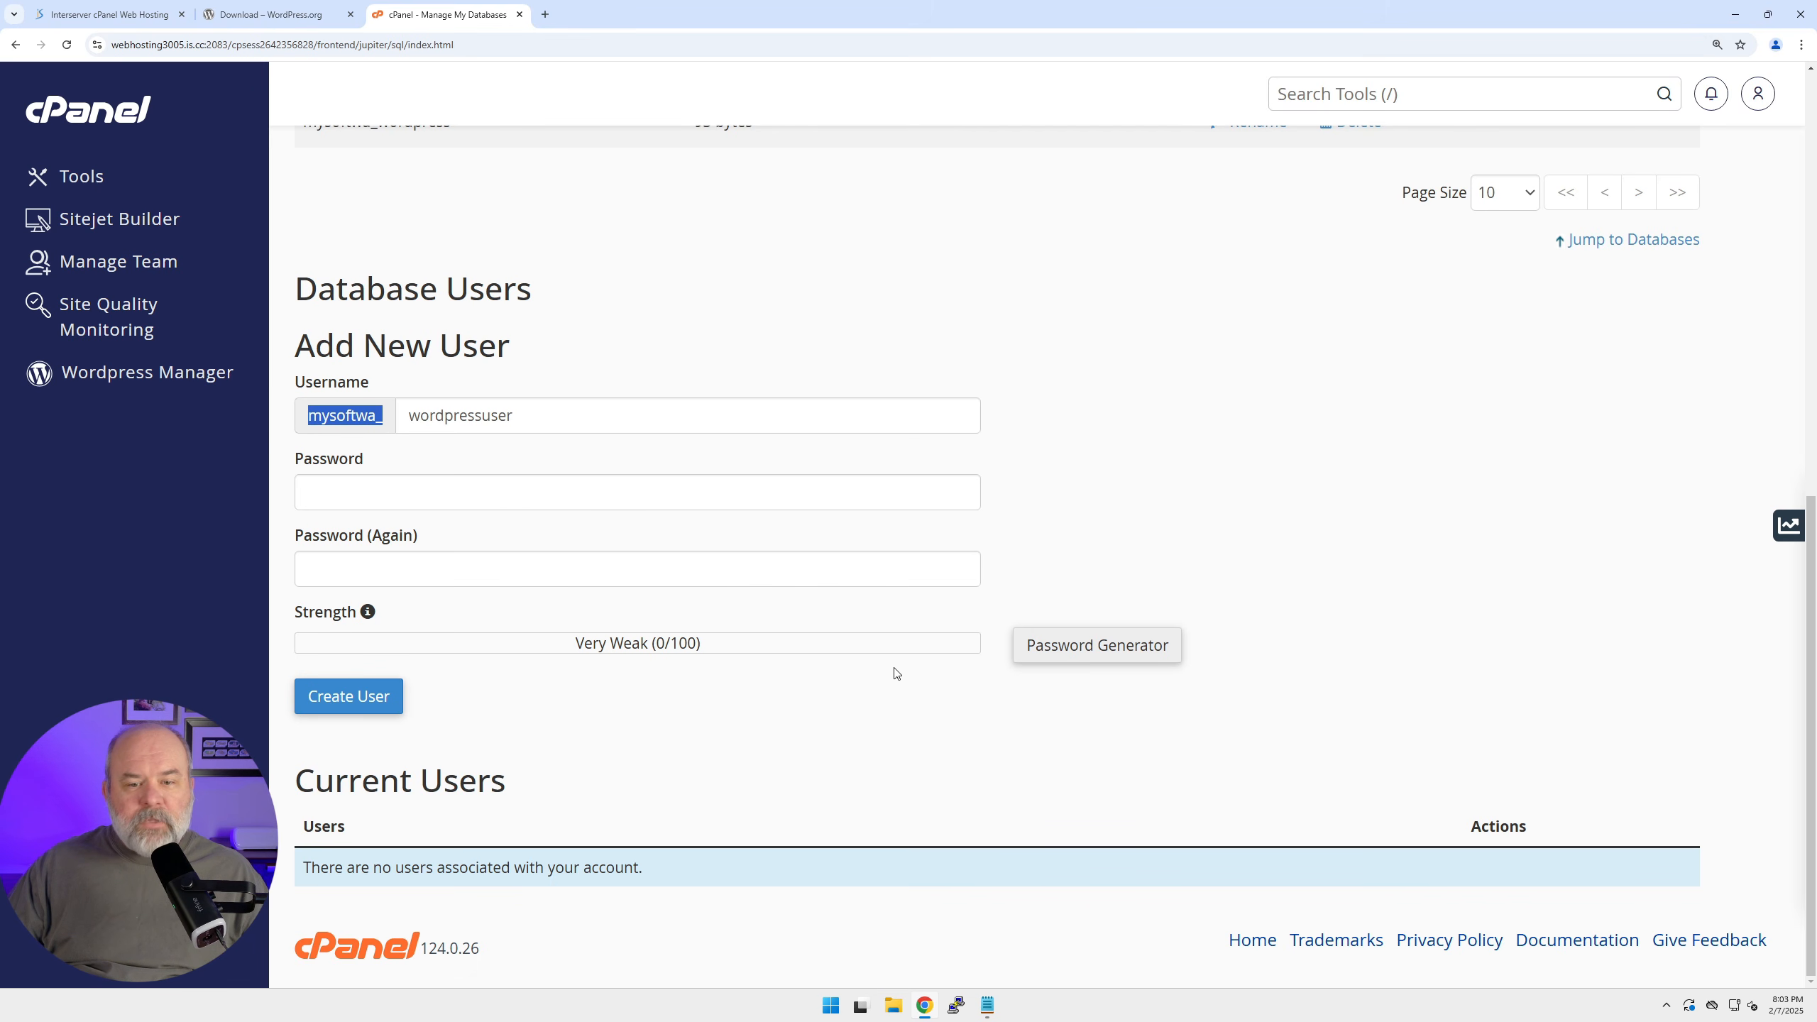
key("alt+Tab")
left_click(1198, 719)
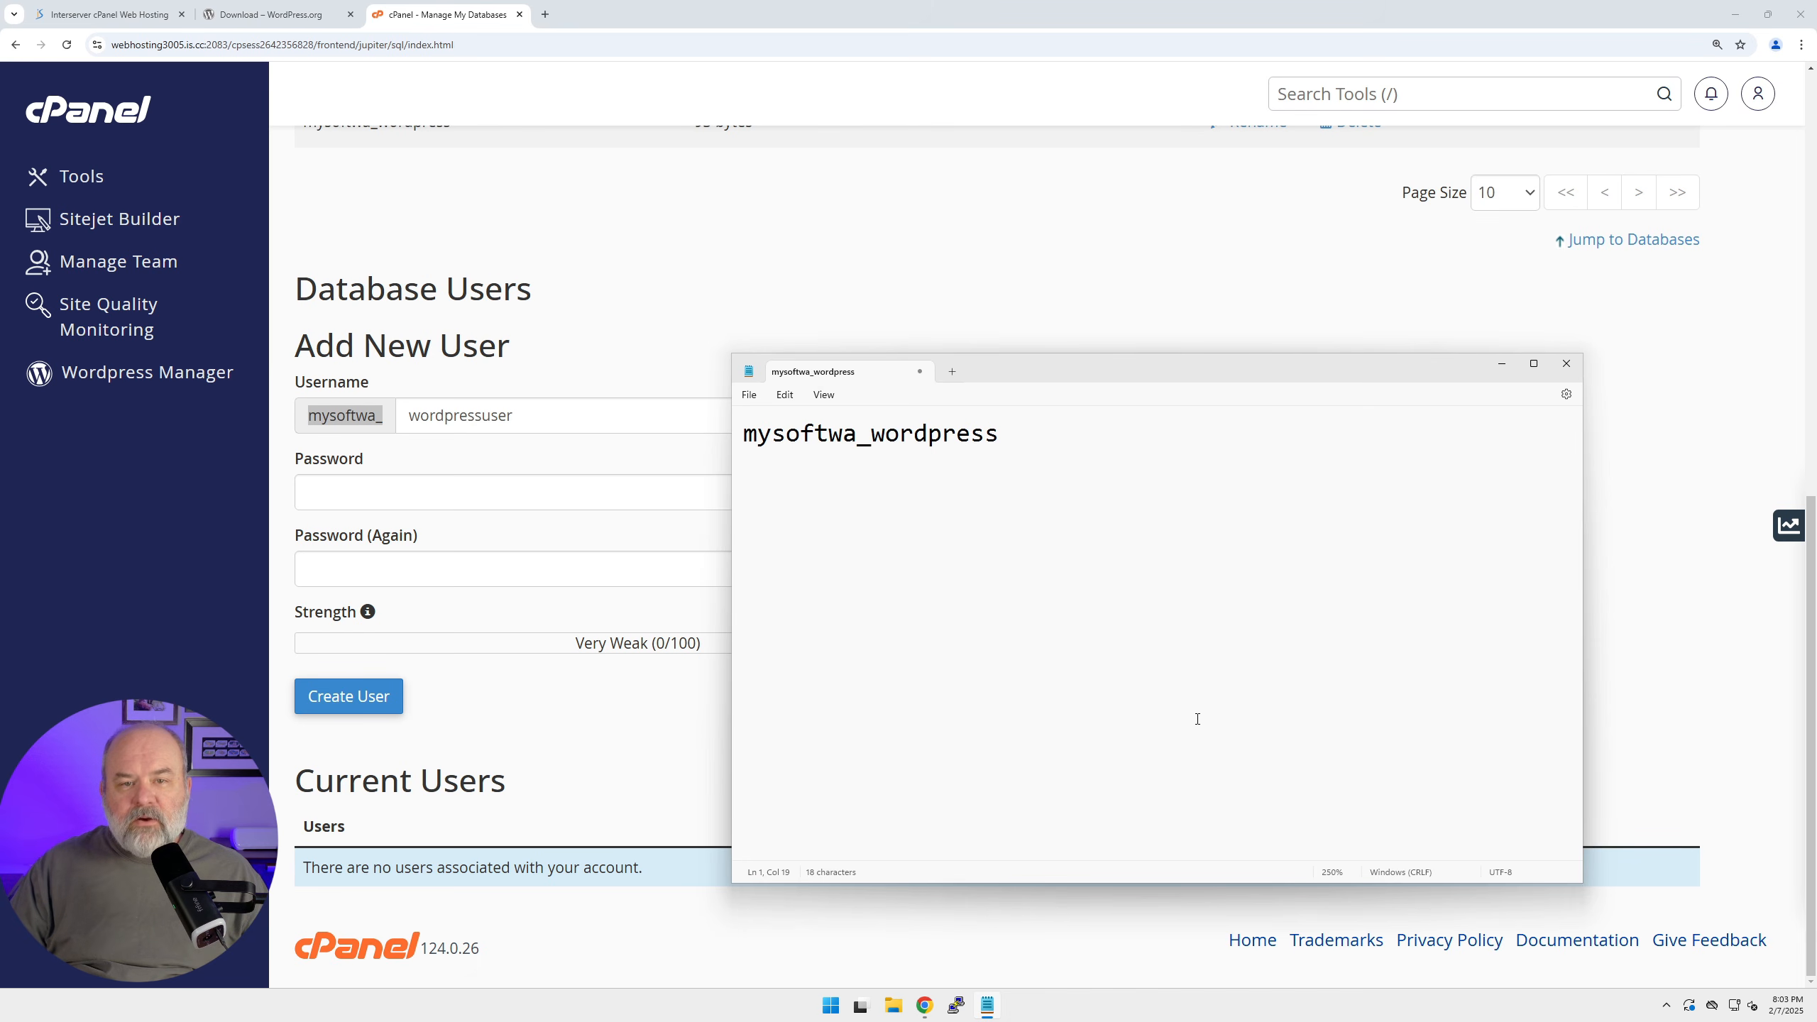
key("Return")
key("ctrl+v")
left_click(368, 411)
key("ctrl+c")
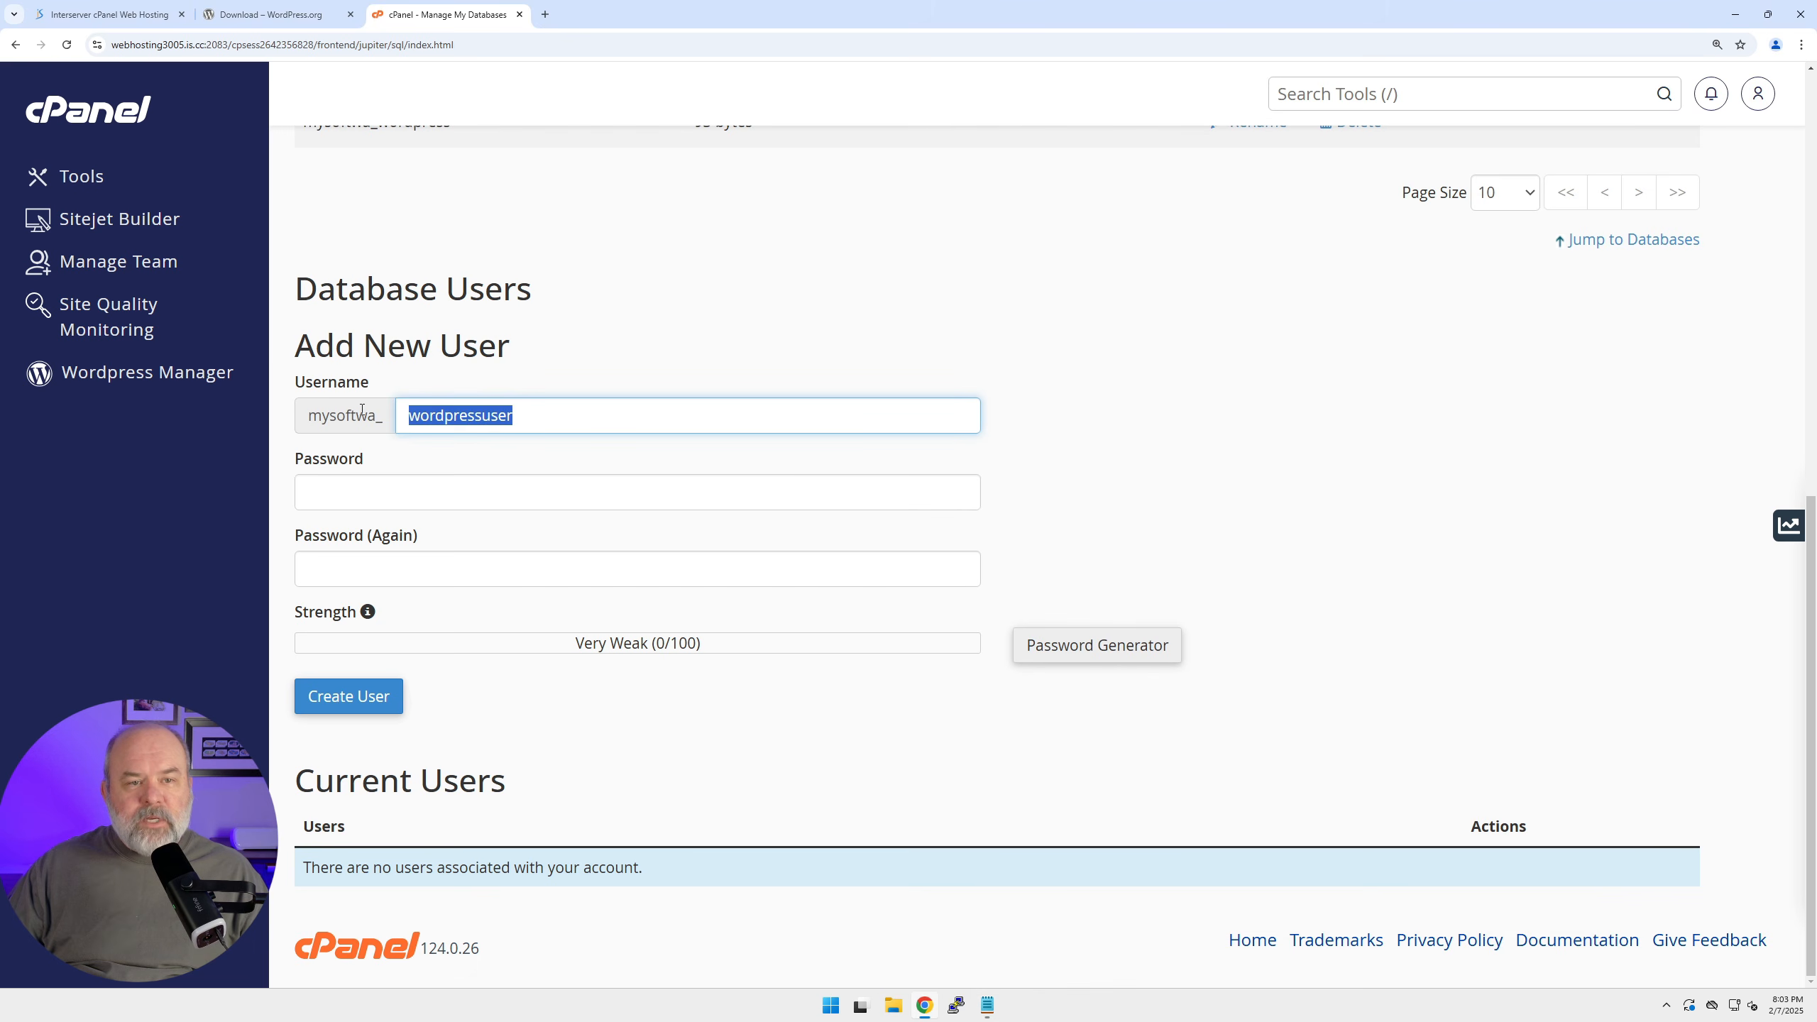
left_click(990, 1003)
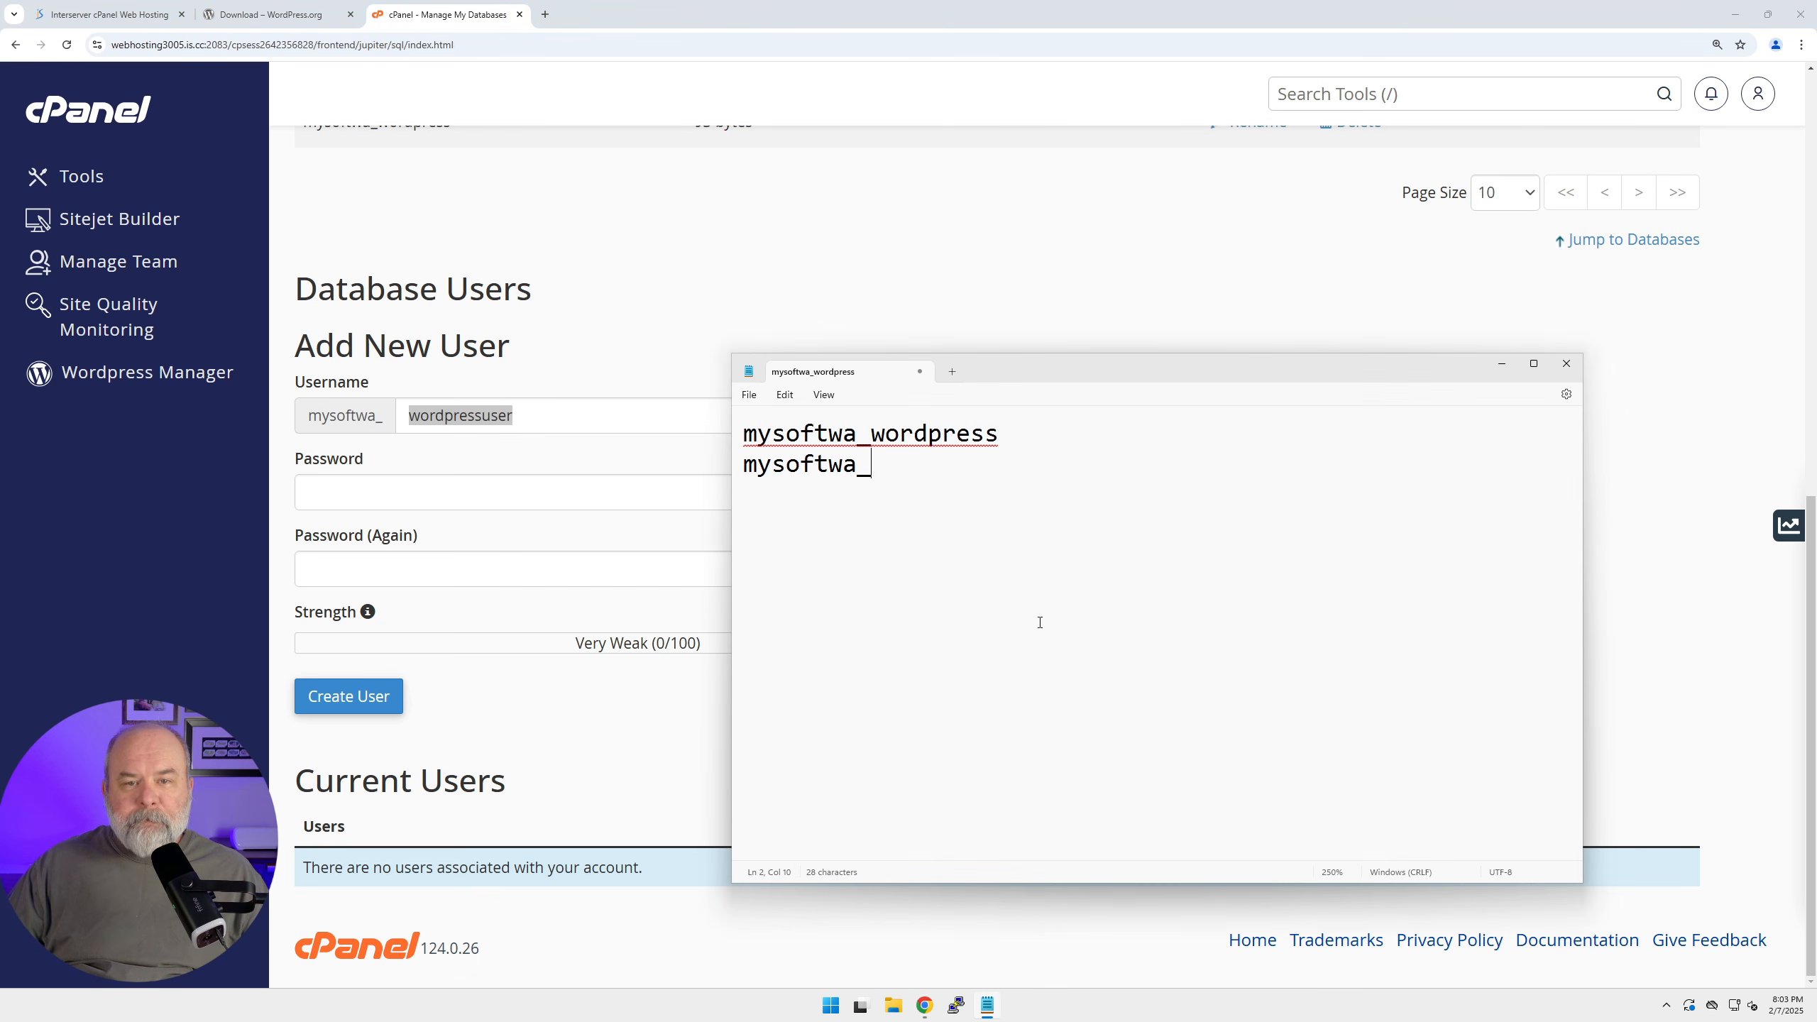
key("ctrl+v")
key("Return")
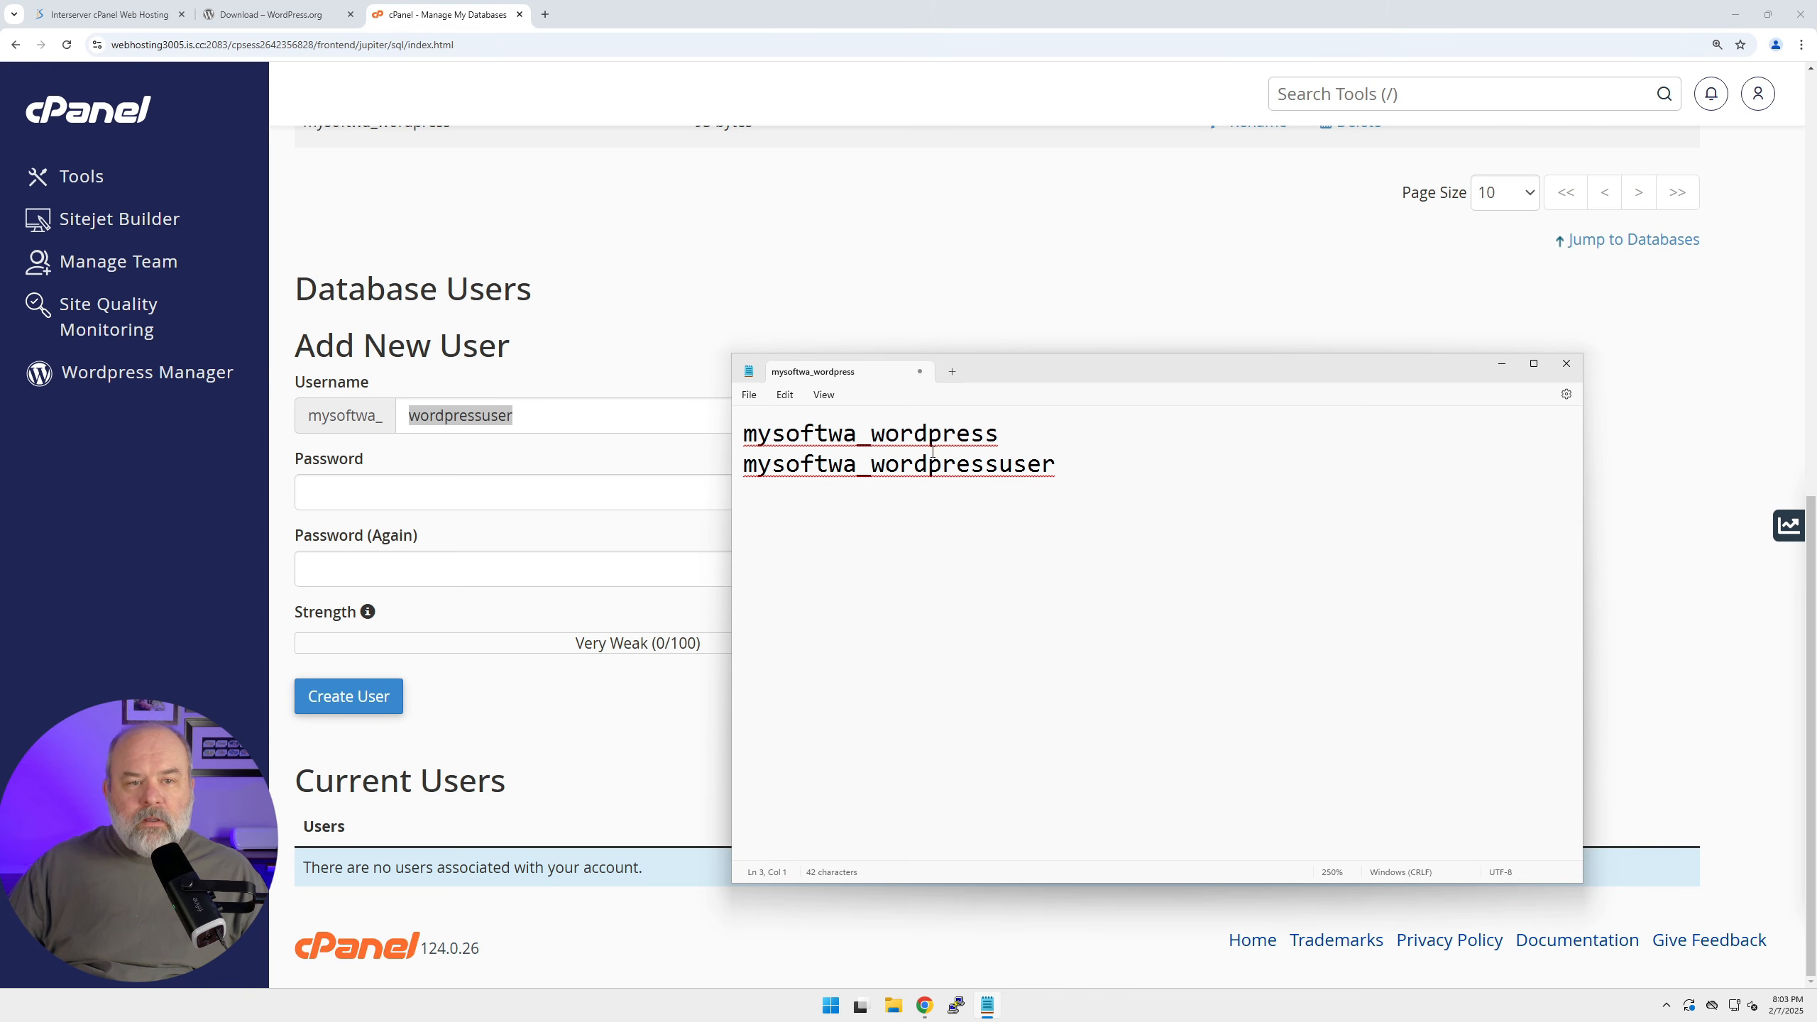
left_click(503, 469)
left_click(440, 492)
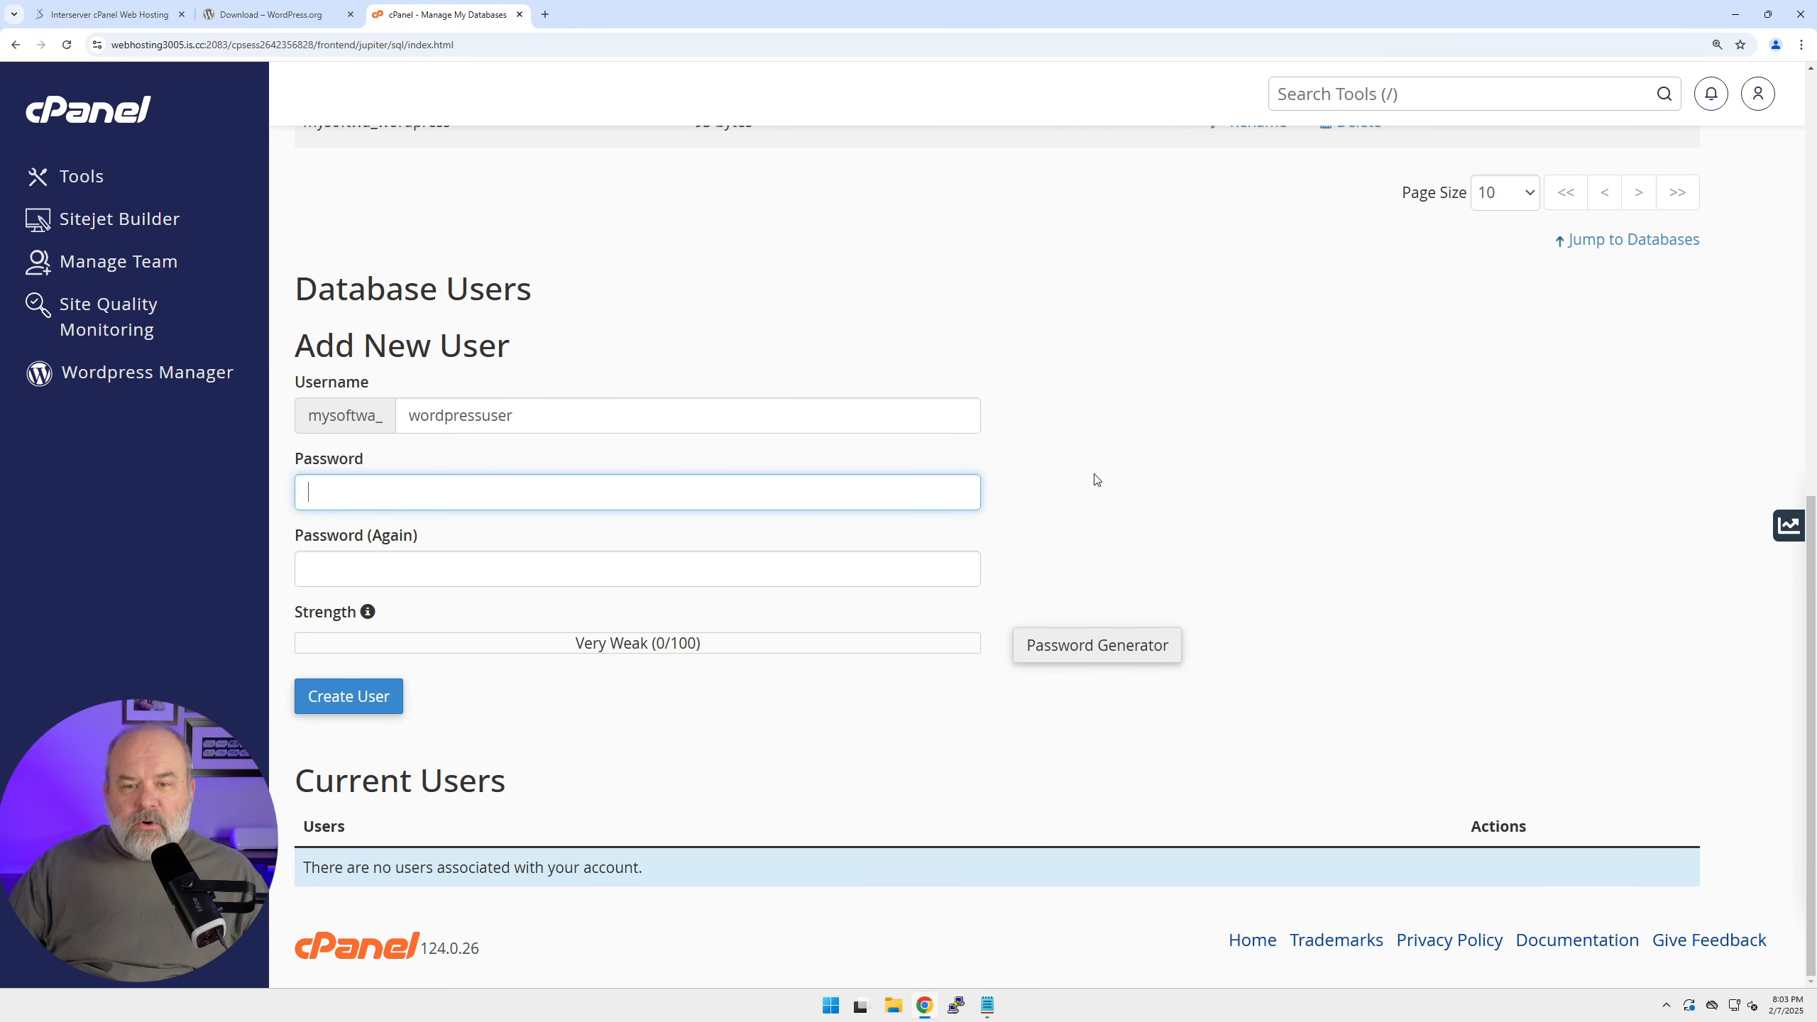
Generate a strong password, save it in Notepad, and create the wordpressuser database user.
left_click(1096, 645)
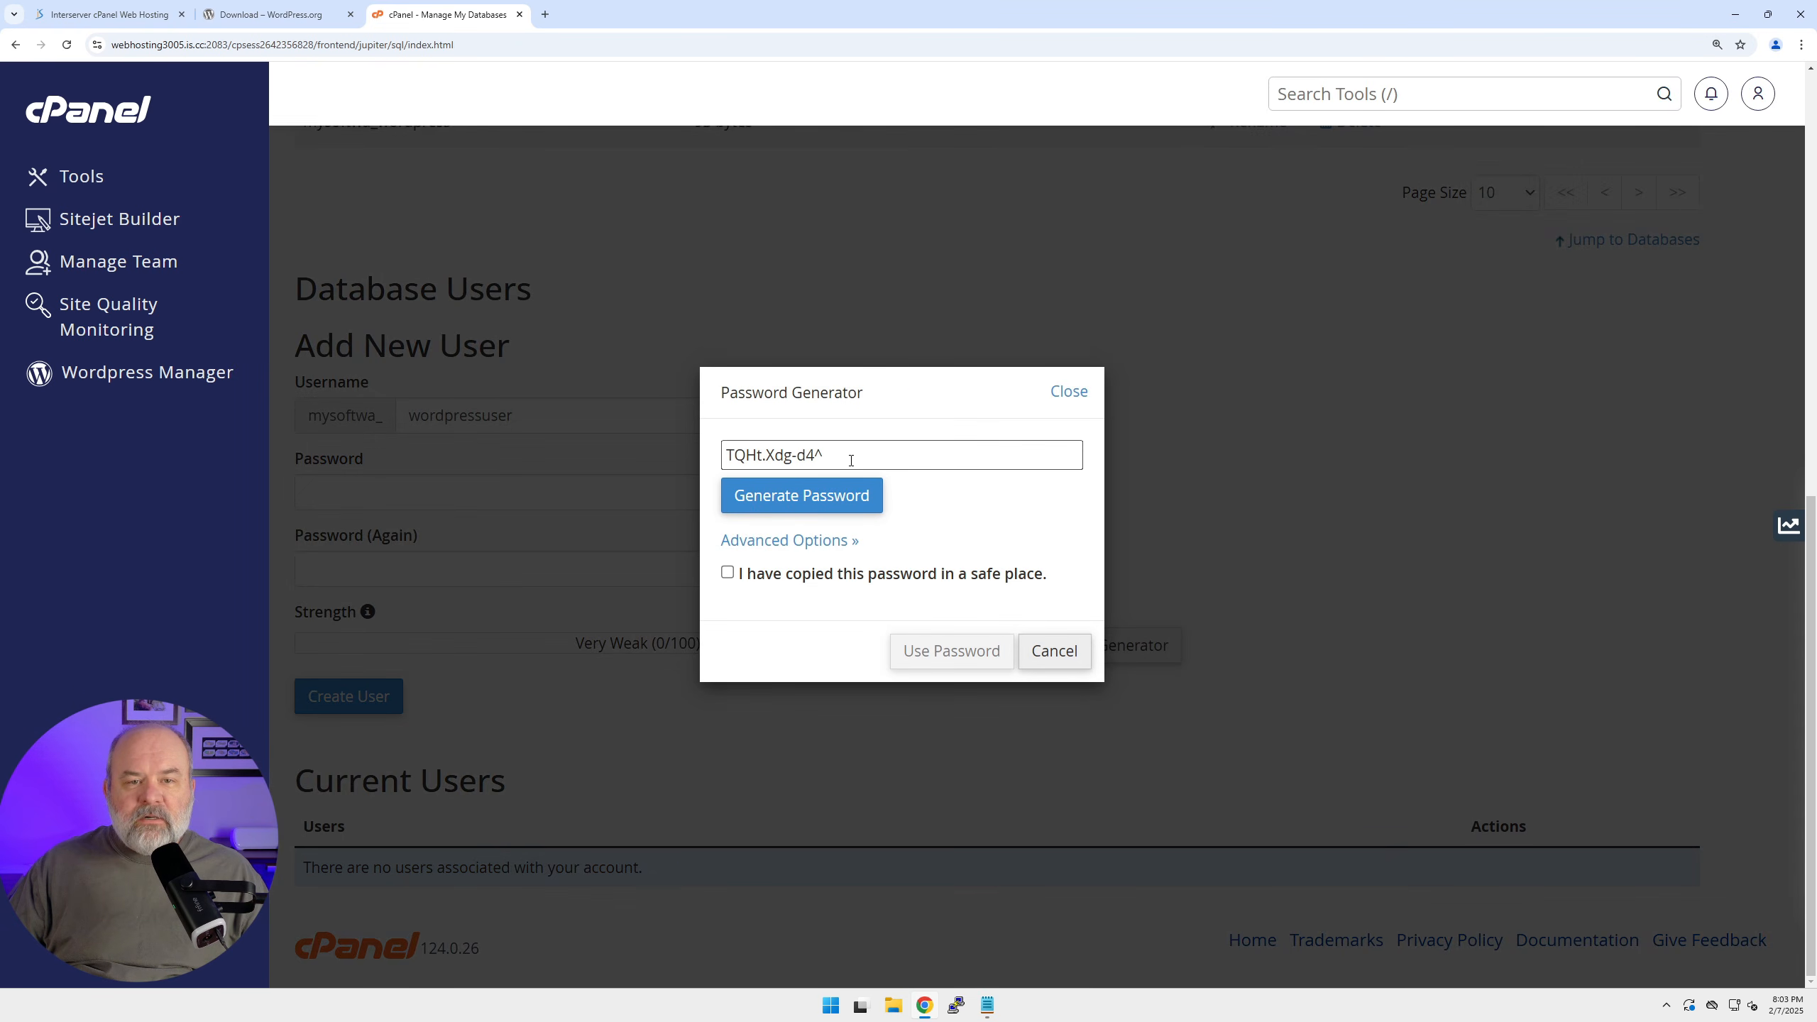
left_click_drag(851, 455, 692, 456)
key("ctrl+c")
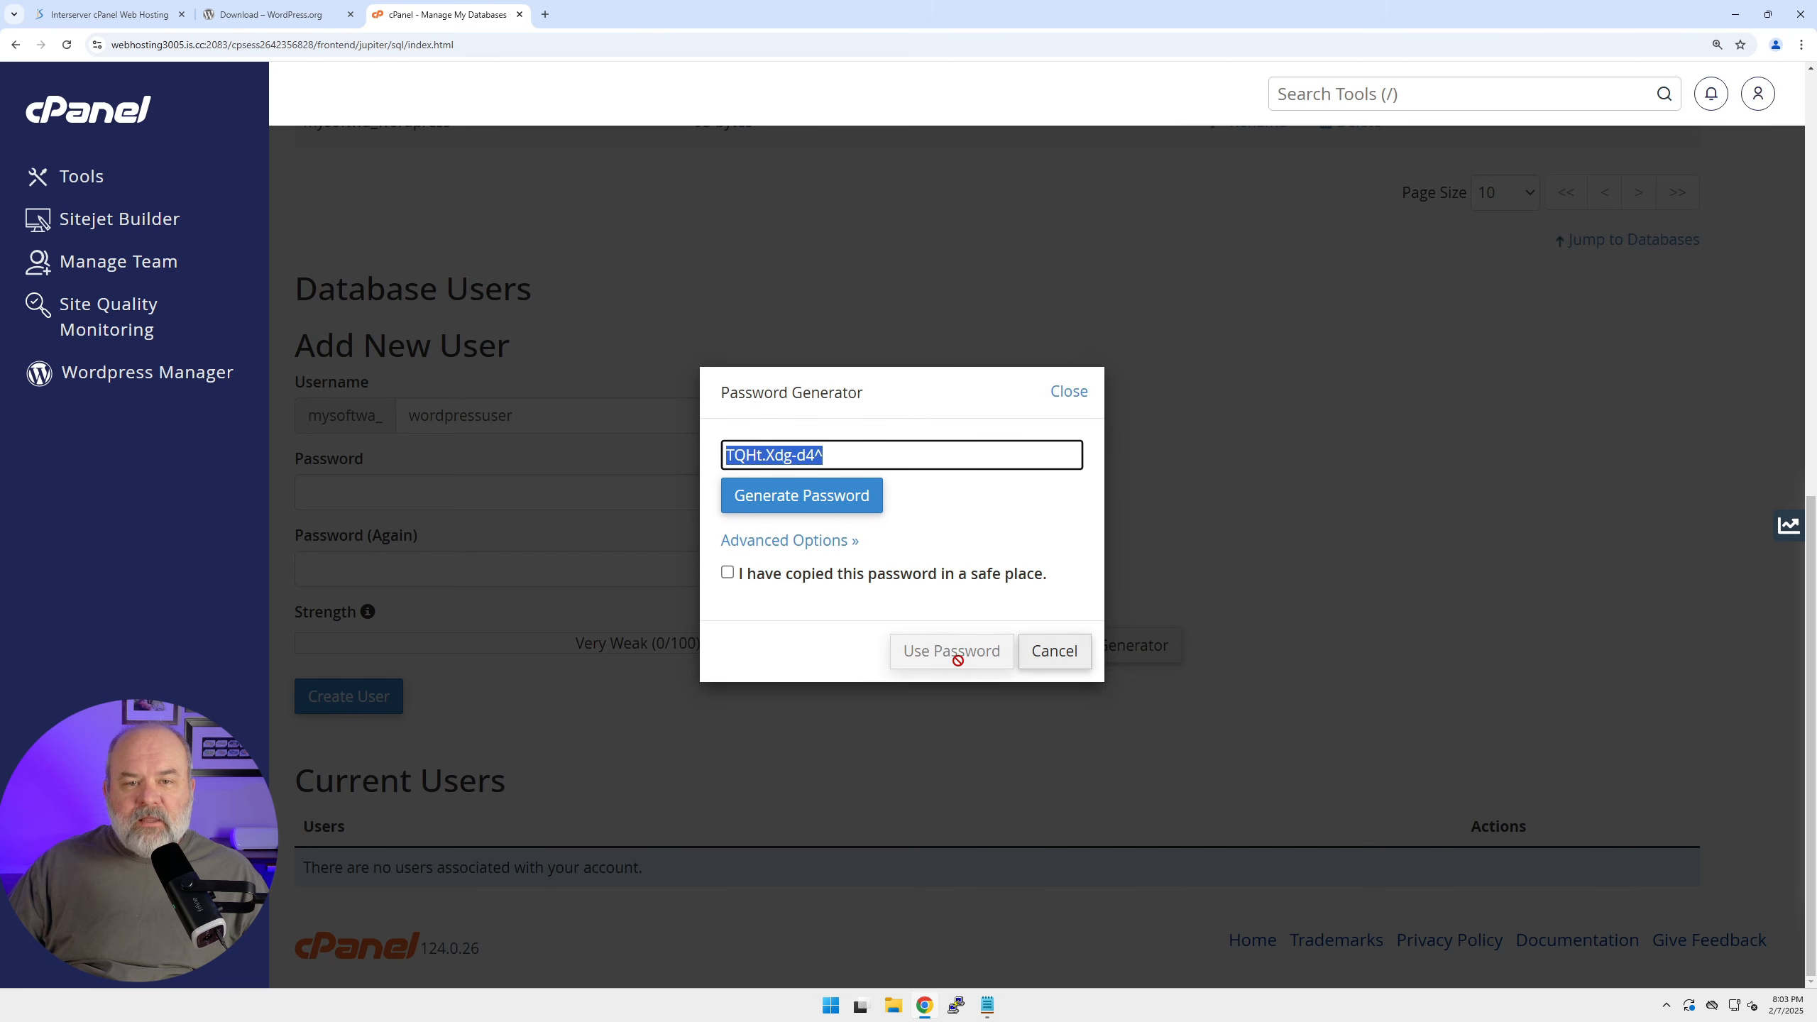
left_click(989, 1005)
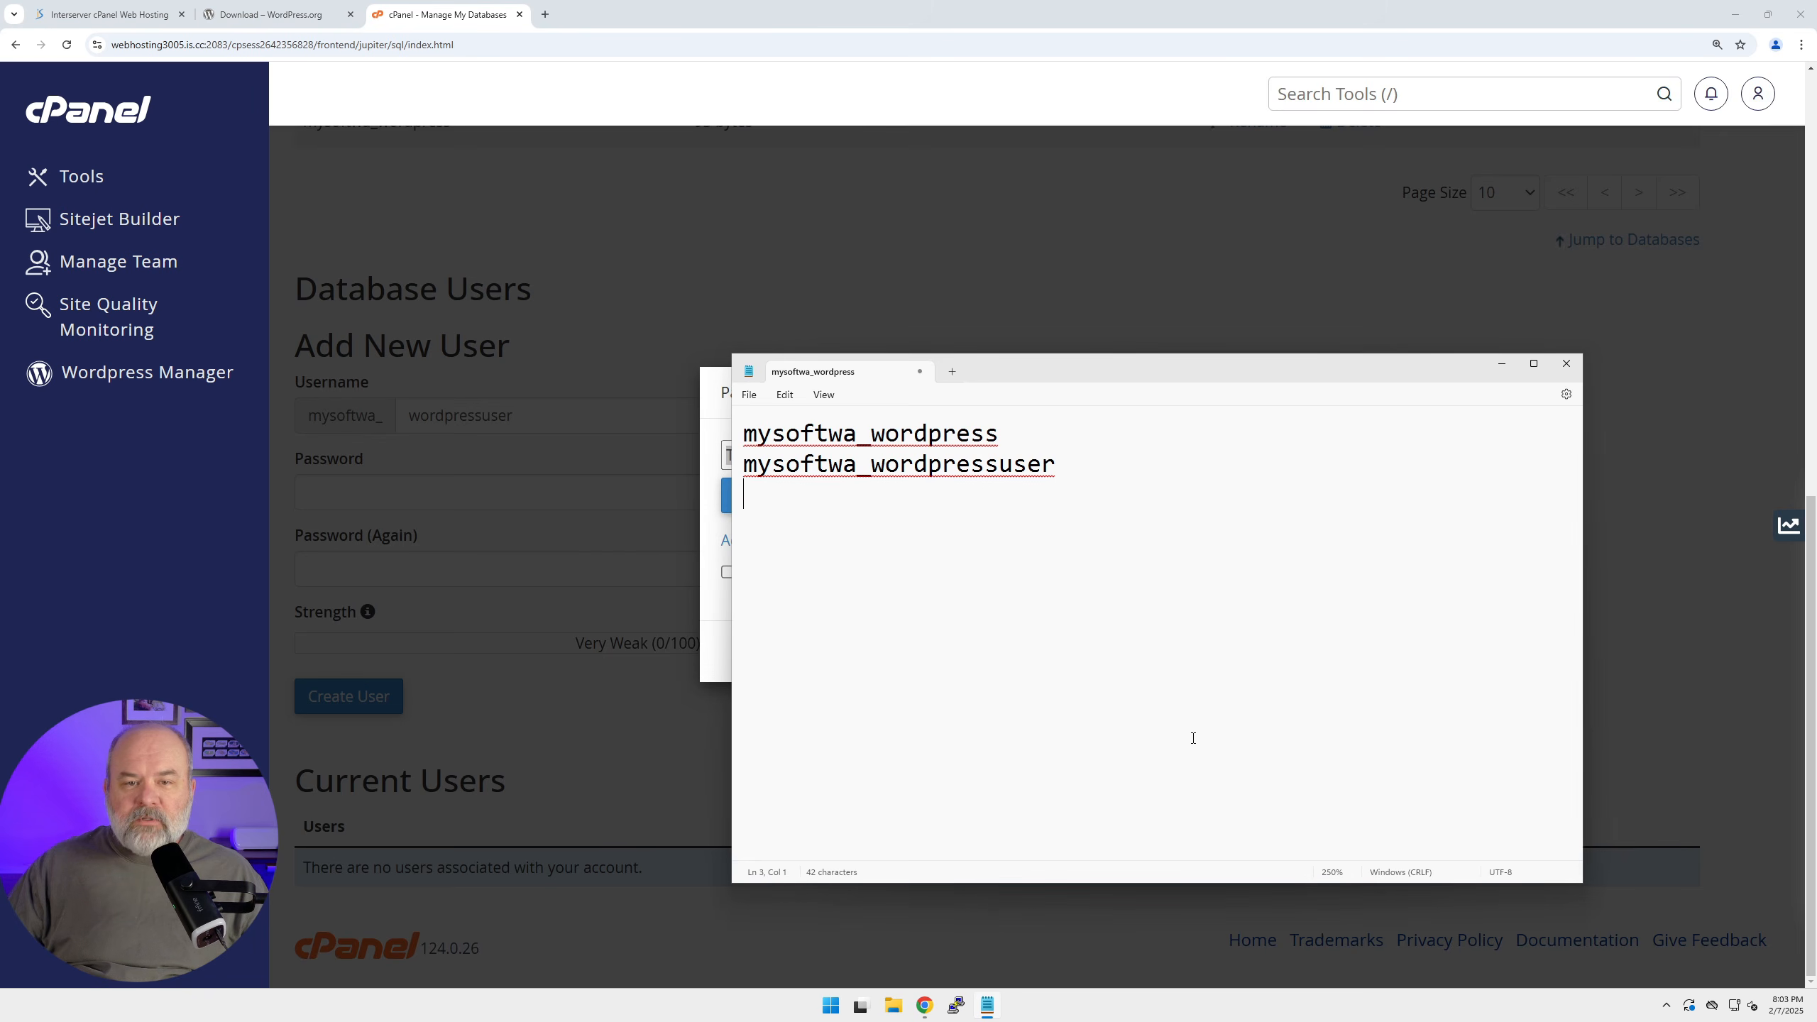
key("ctrl+v")
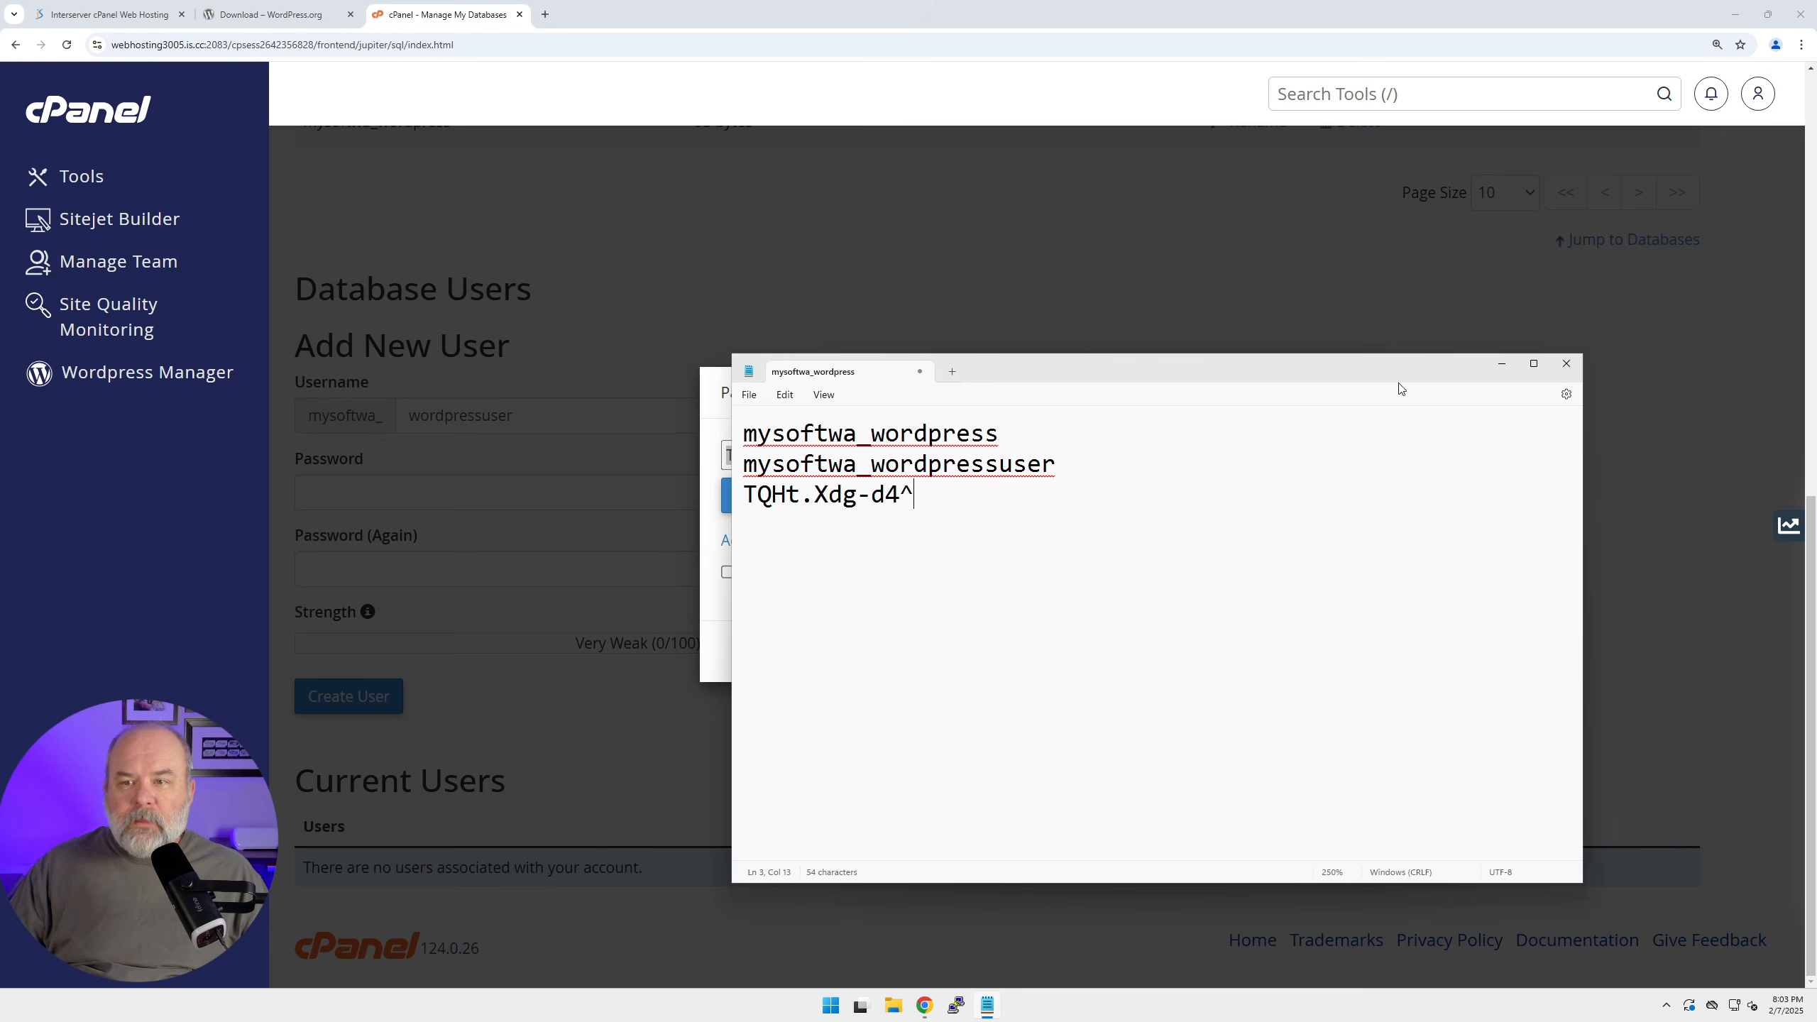
left_click(1493, 369)
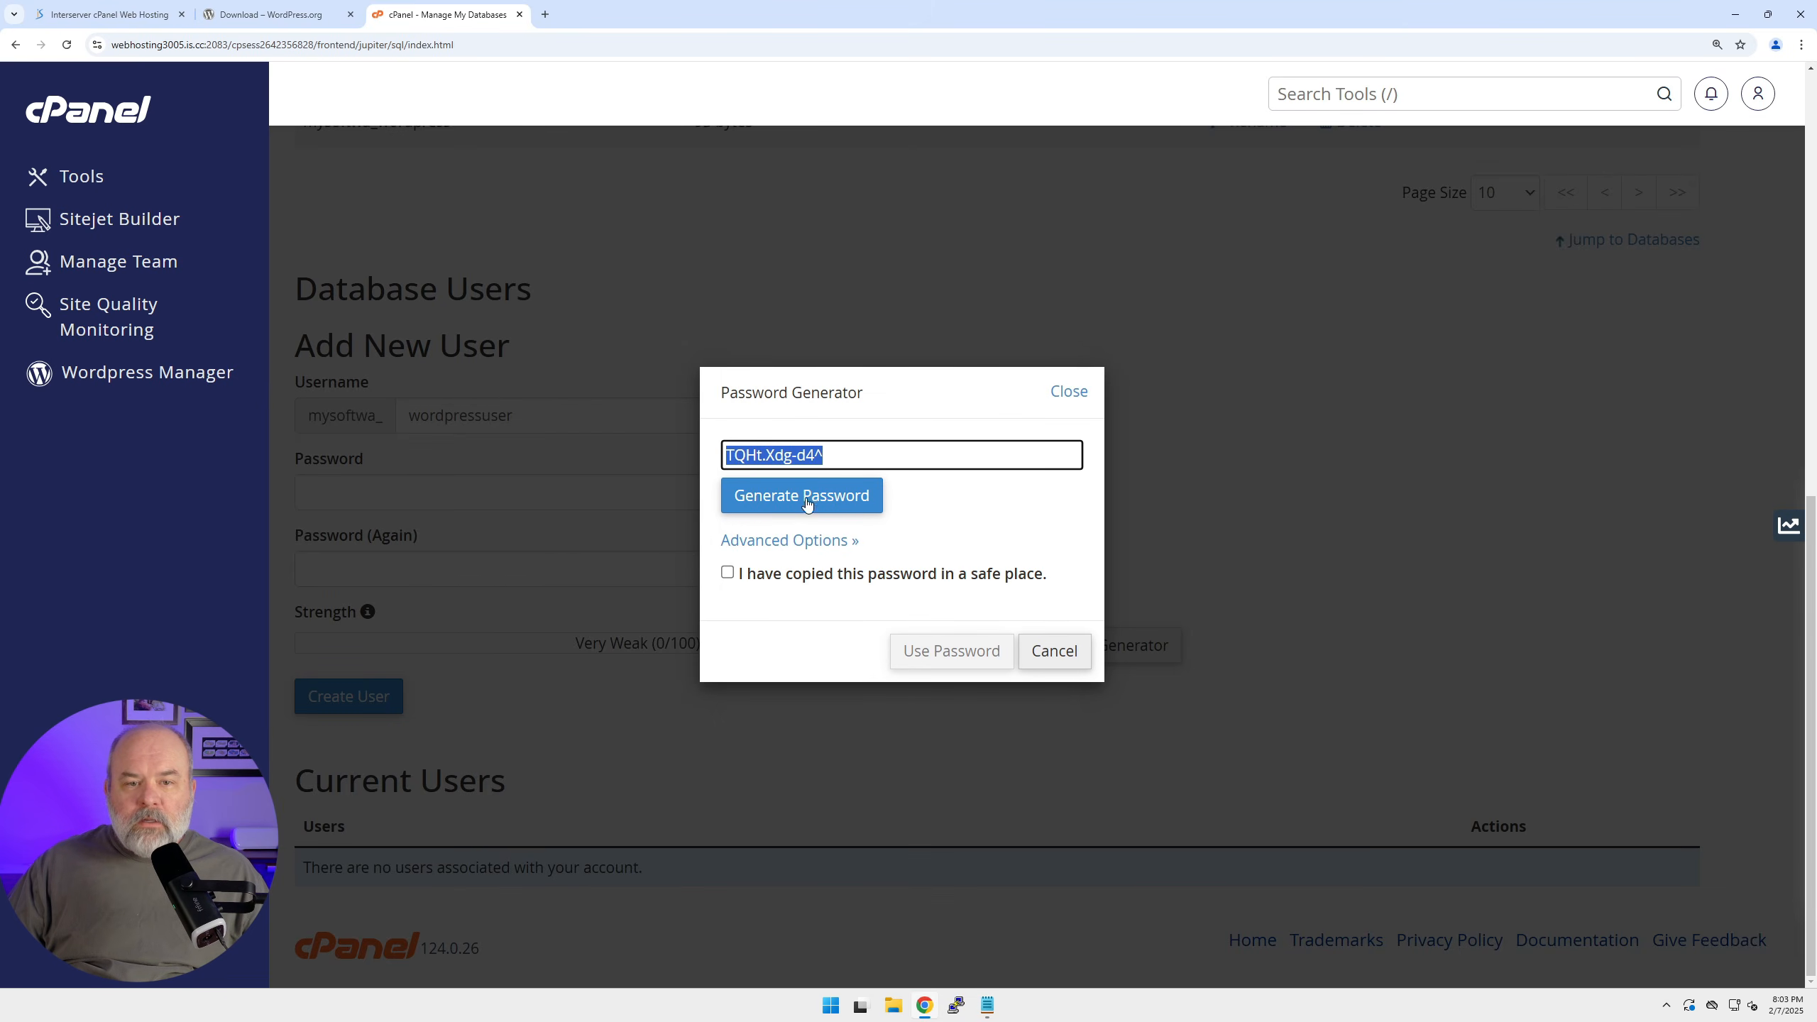
left_click(727, 573)
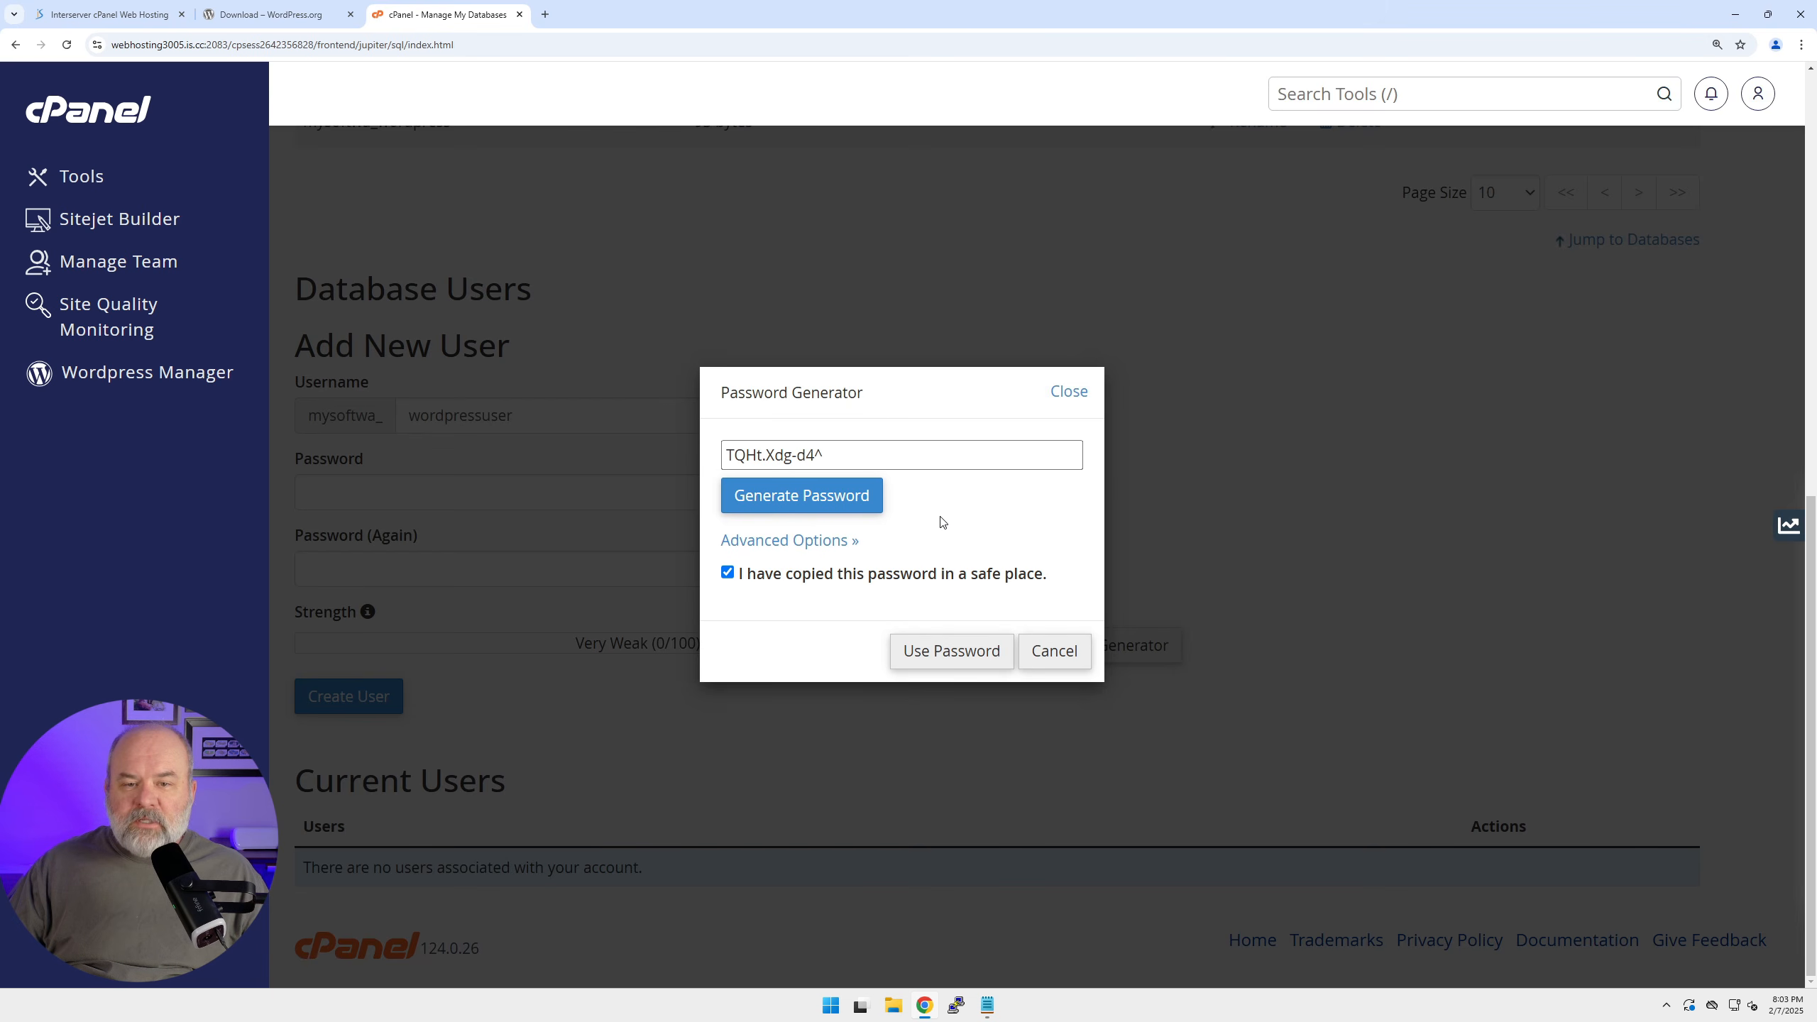
left_click(943, 657)
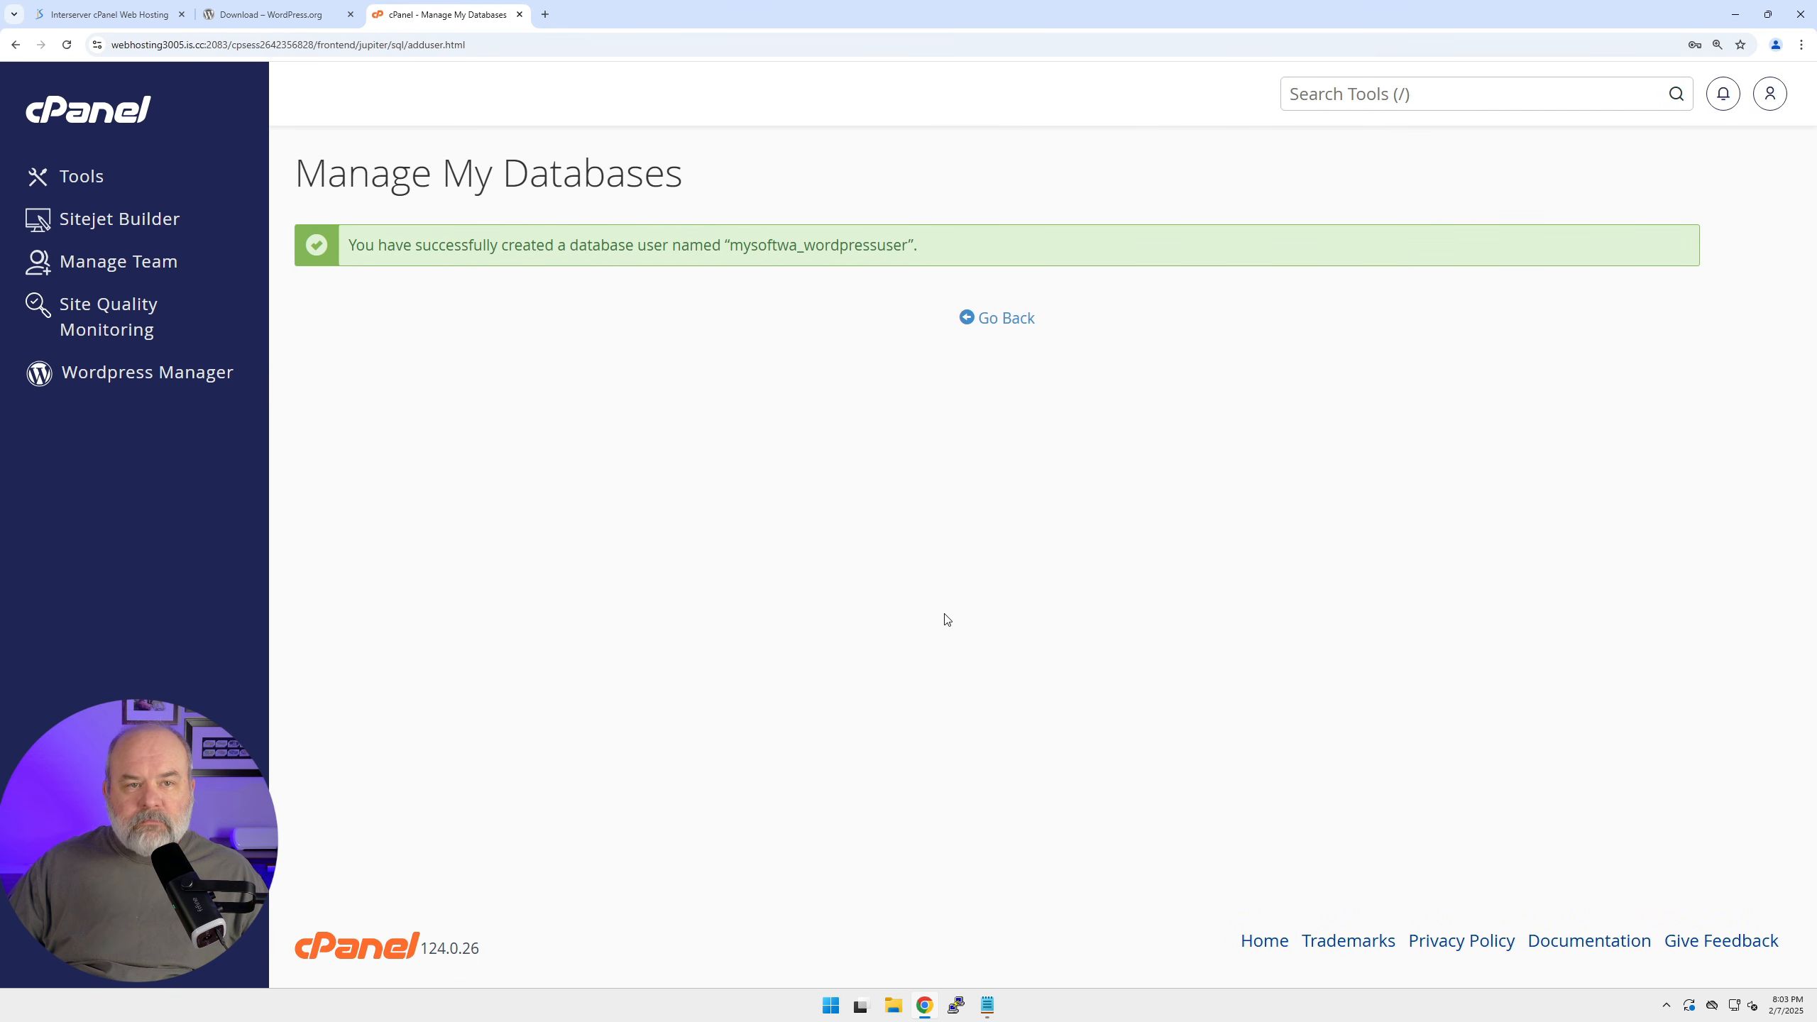
Add the wordpressuser account to the prefixed wordpress database.
left_click(1008, 322)
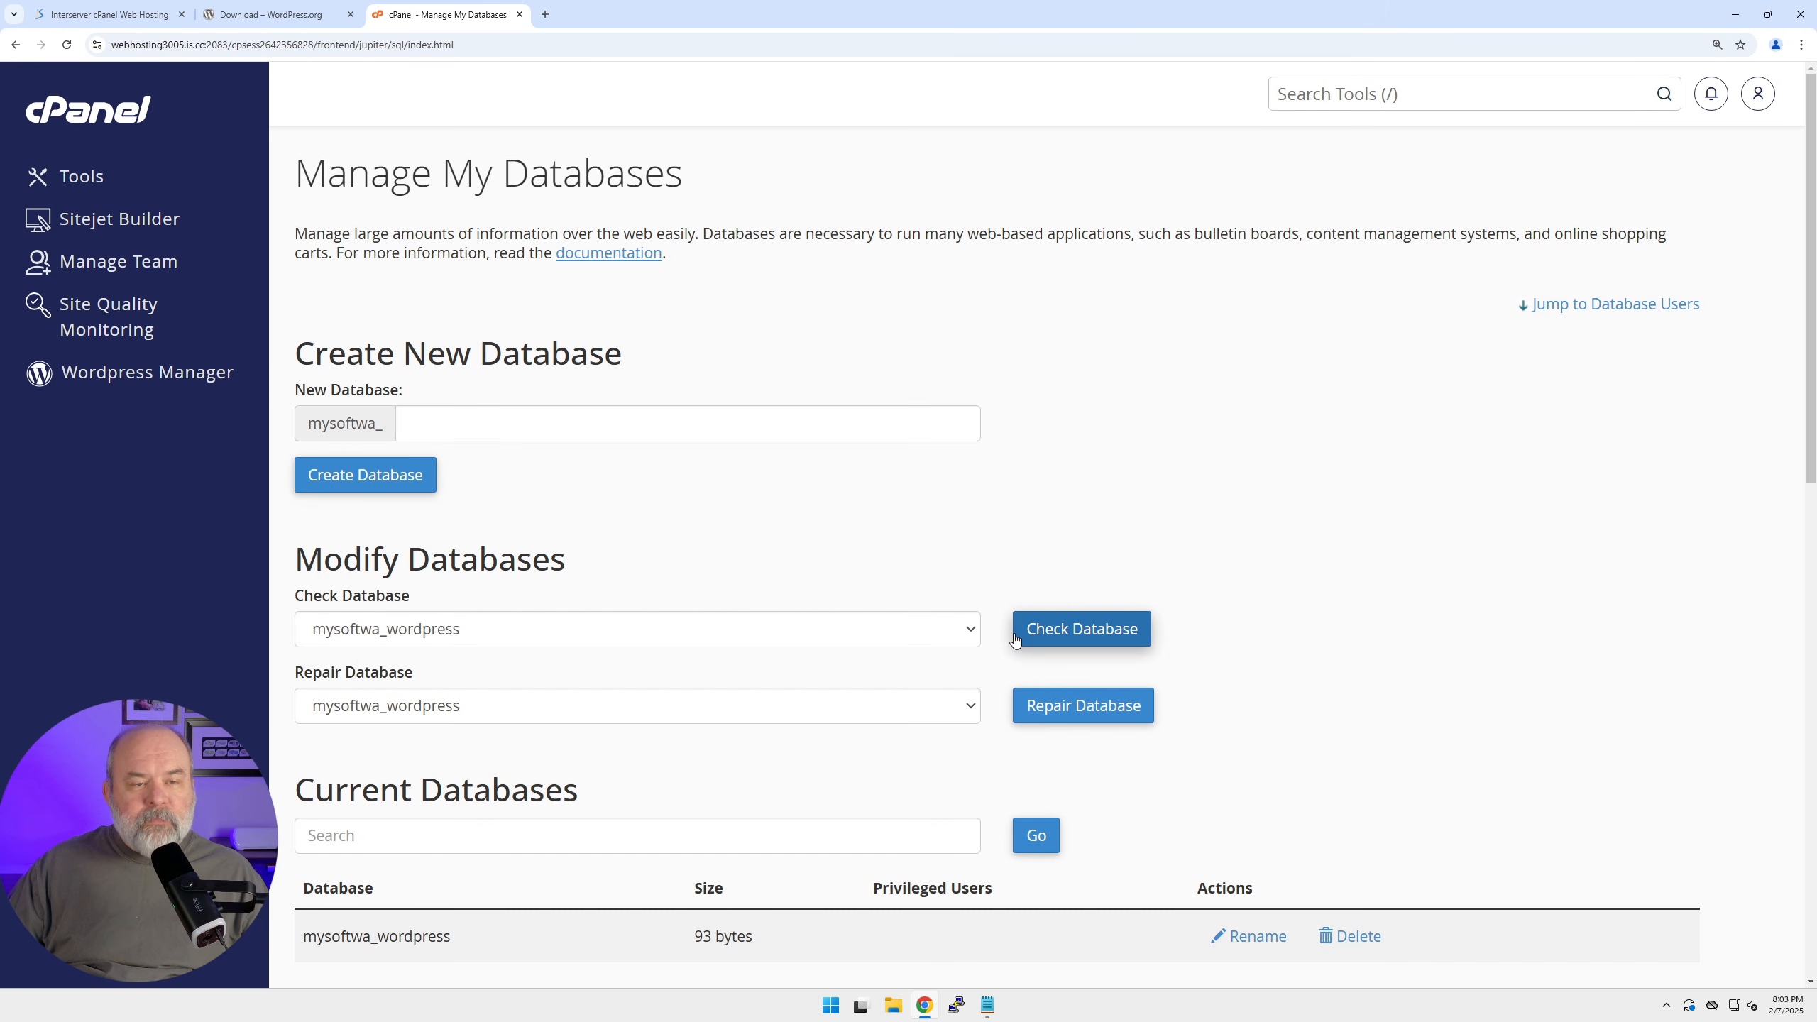
scroll(852, 621, "down", 12)
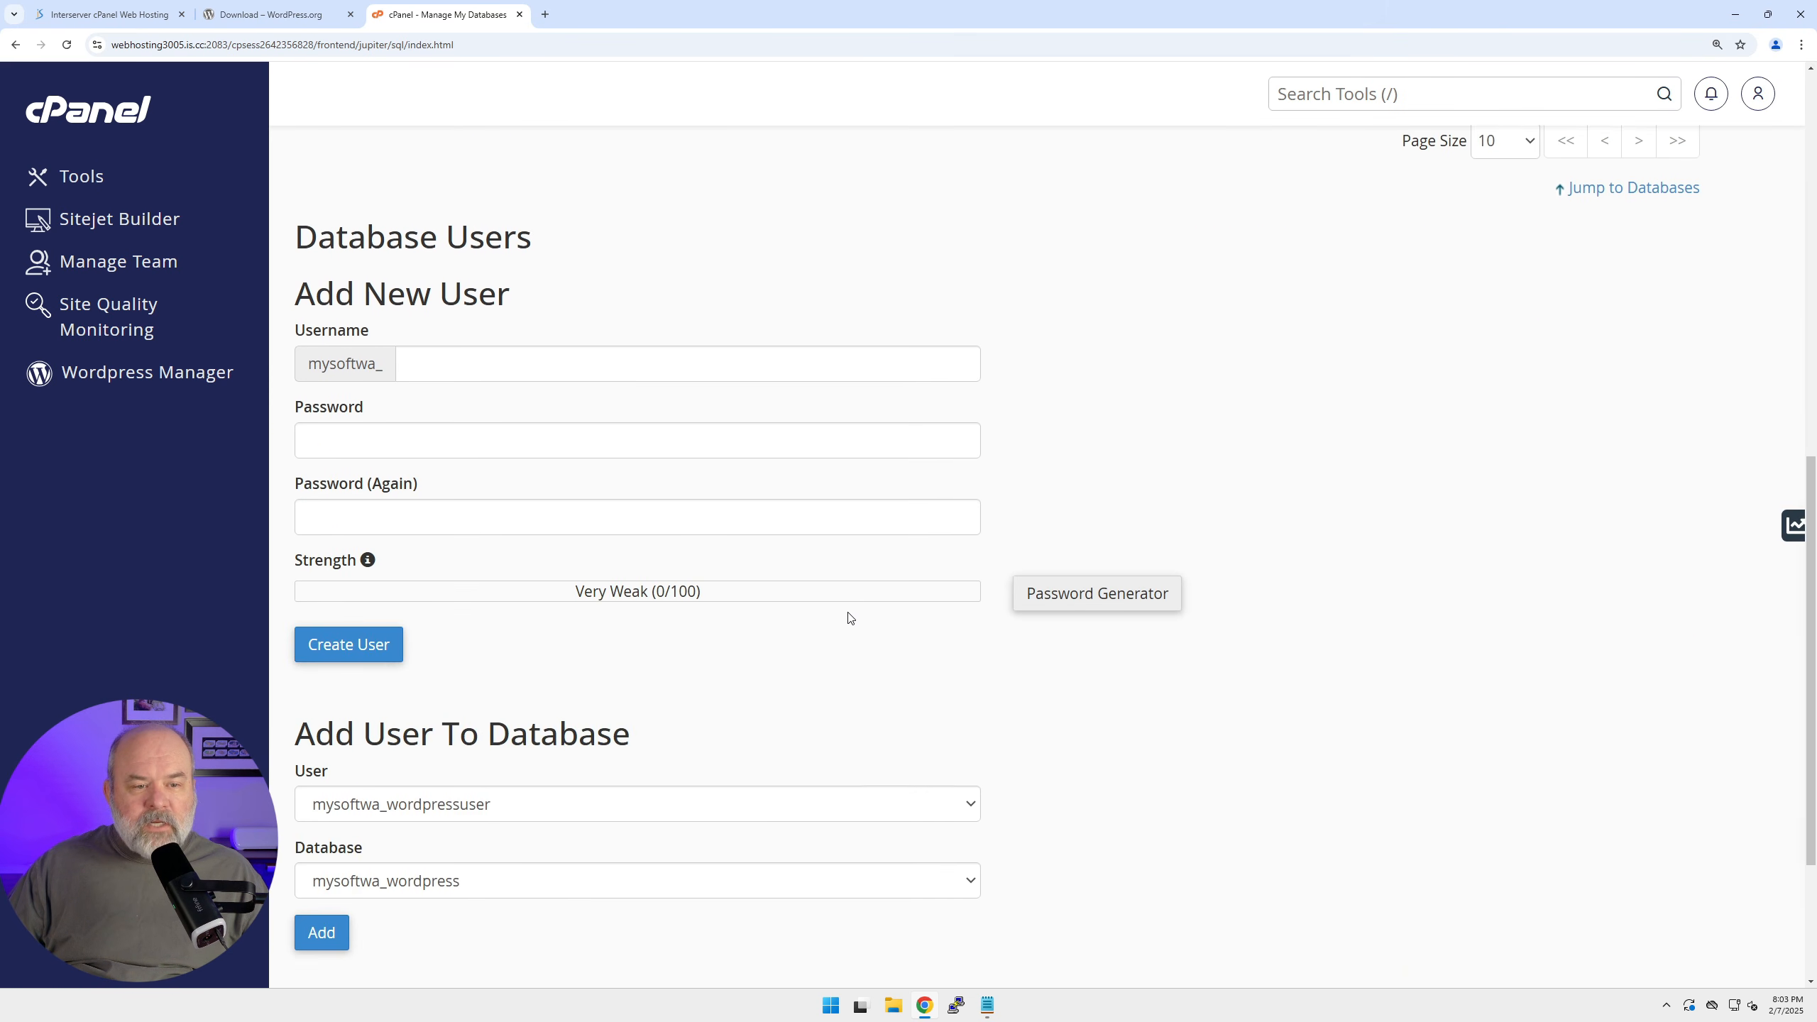
scroll(850, 617, "down", 4)
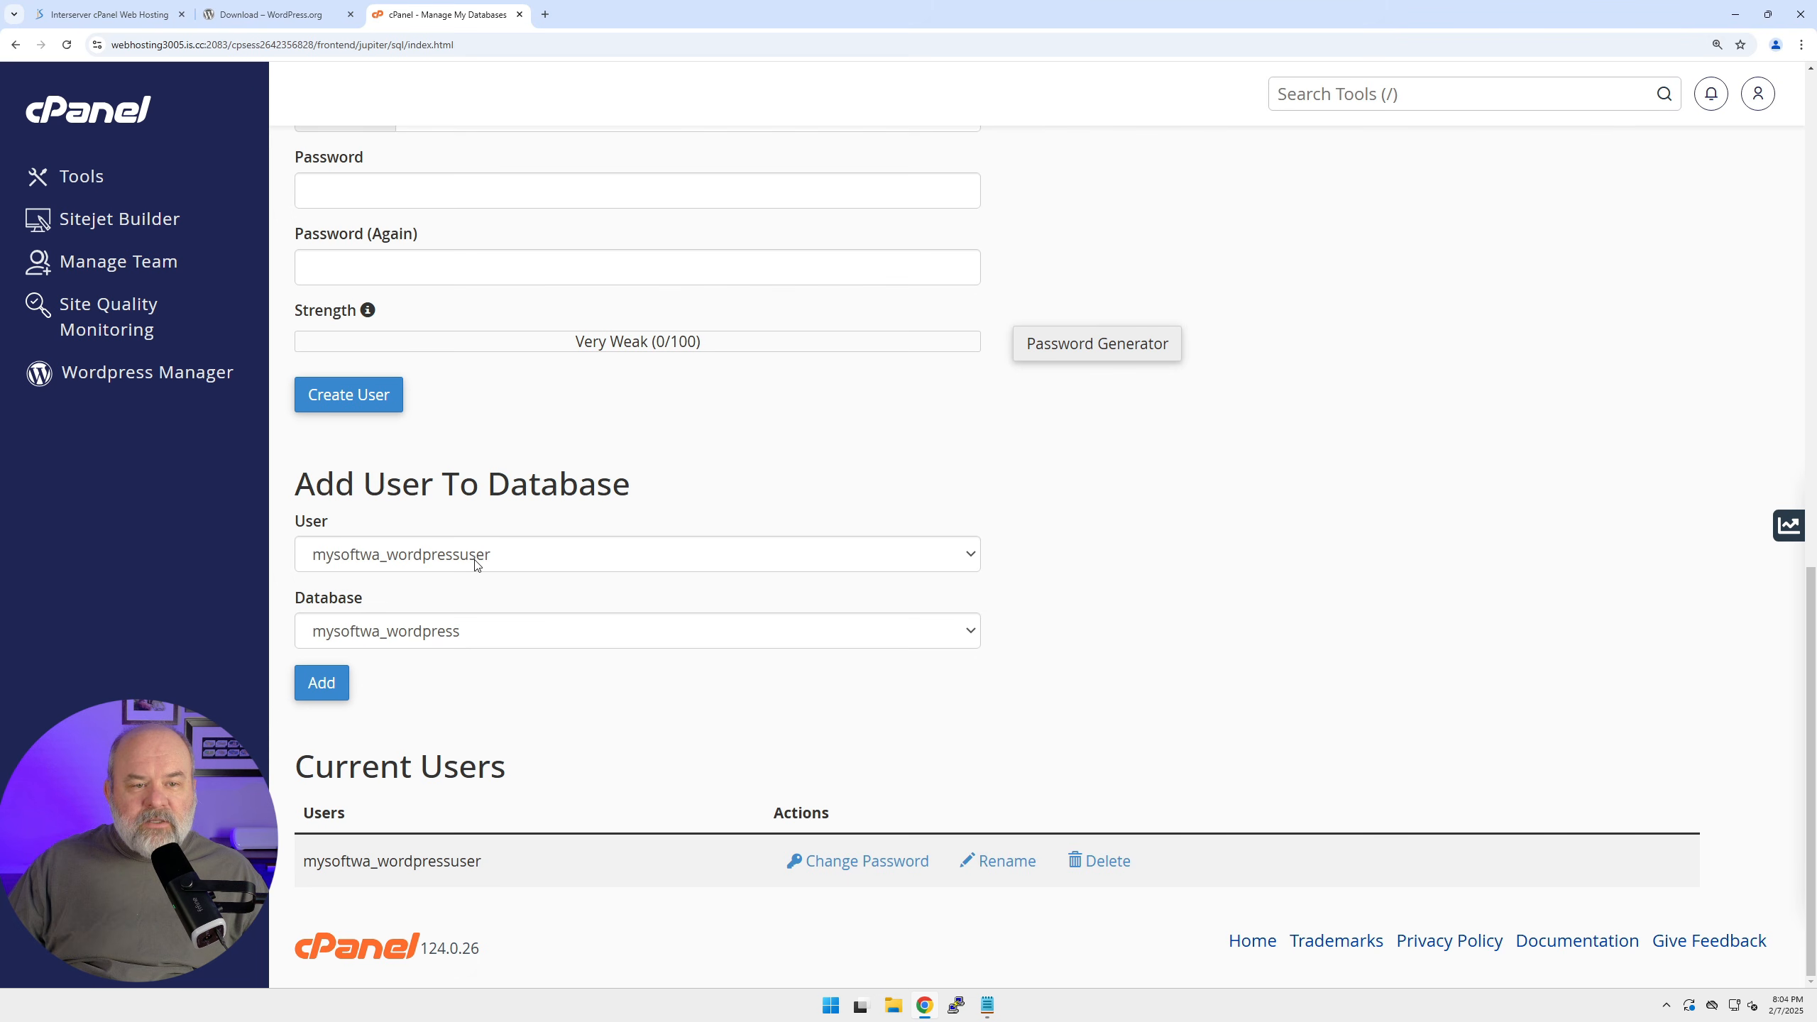
left_click(525, 558)
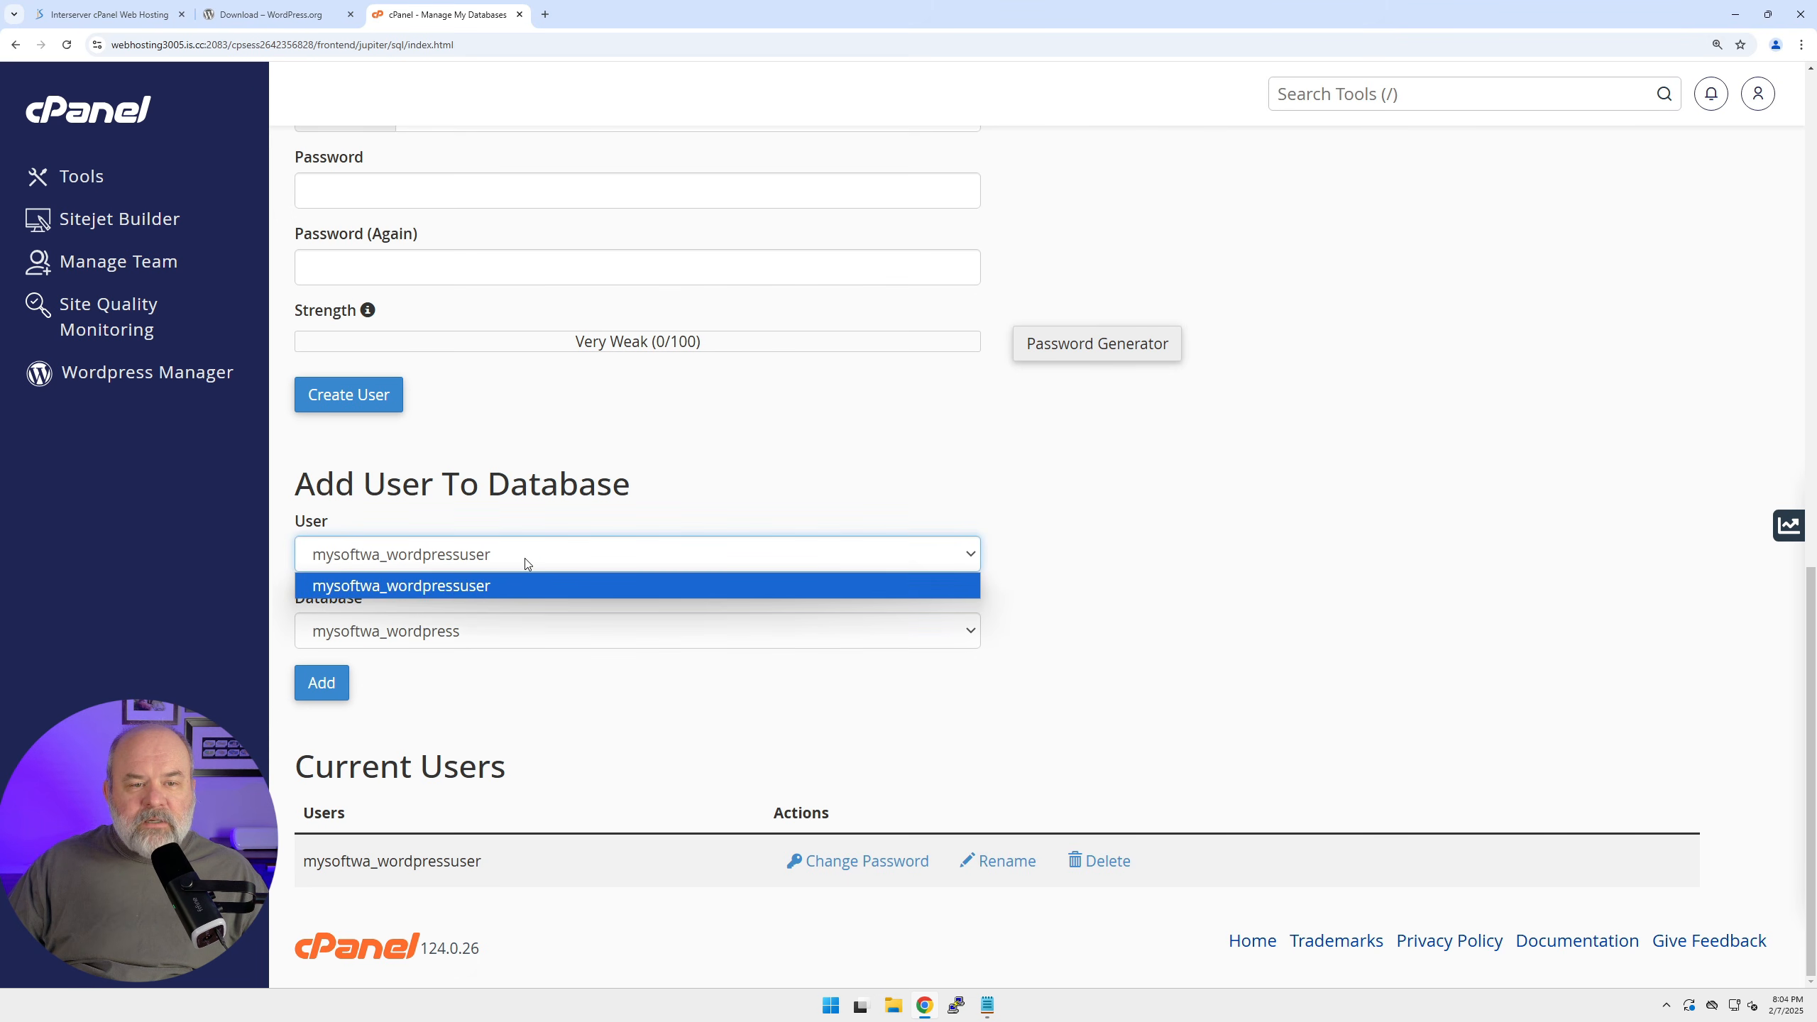
left_click(525, 559)
left_click(502, 630)
left_click(499, 630)
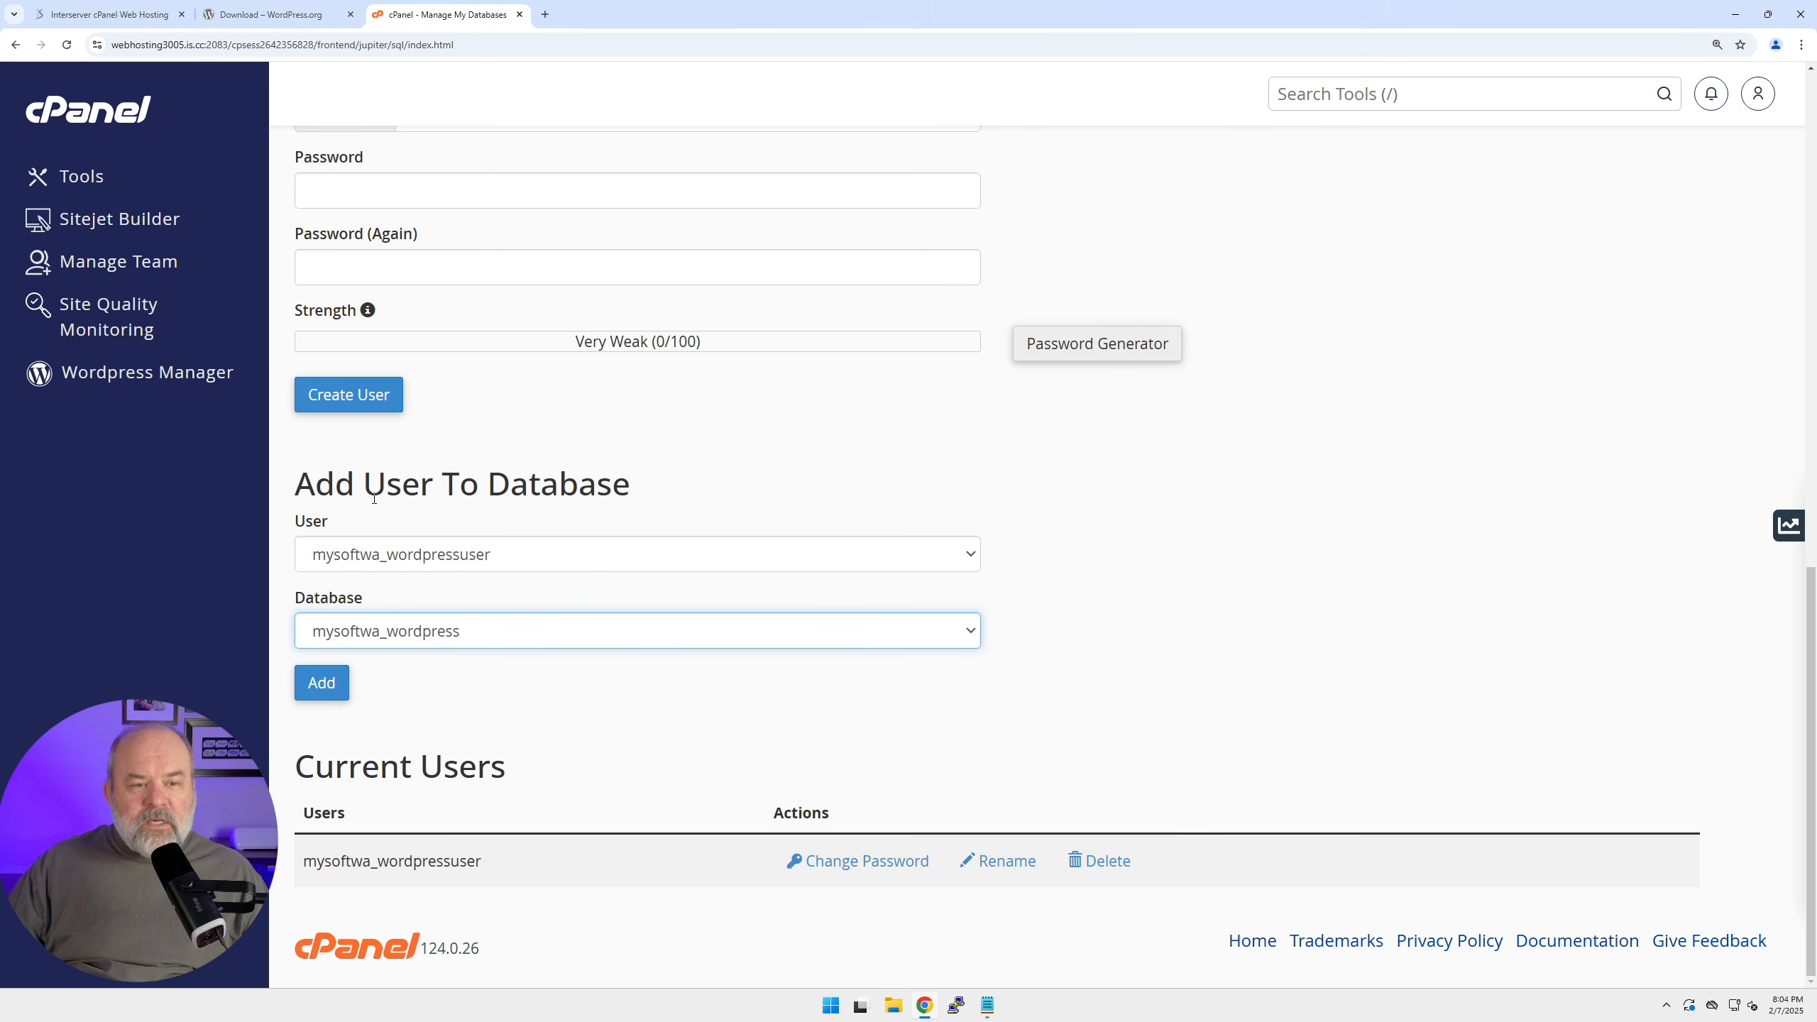
left_click(321, 683)
Grant the user ALL PRIVILEGES on the database and save the changes.
scroll(526, 612, "down", 1)
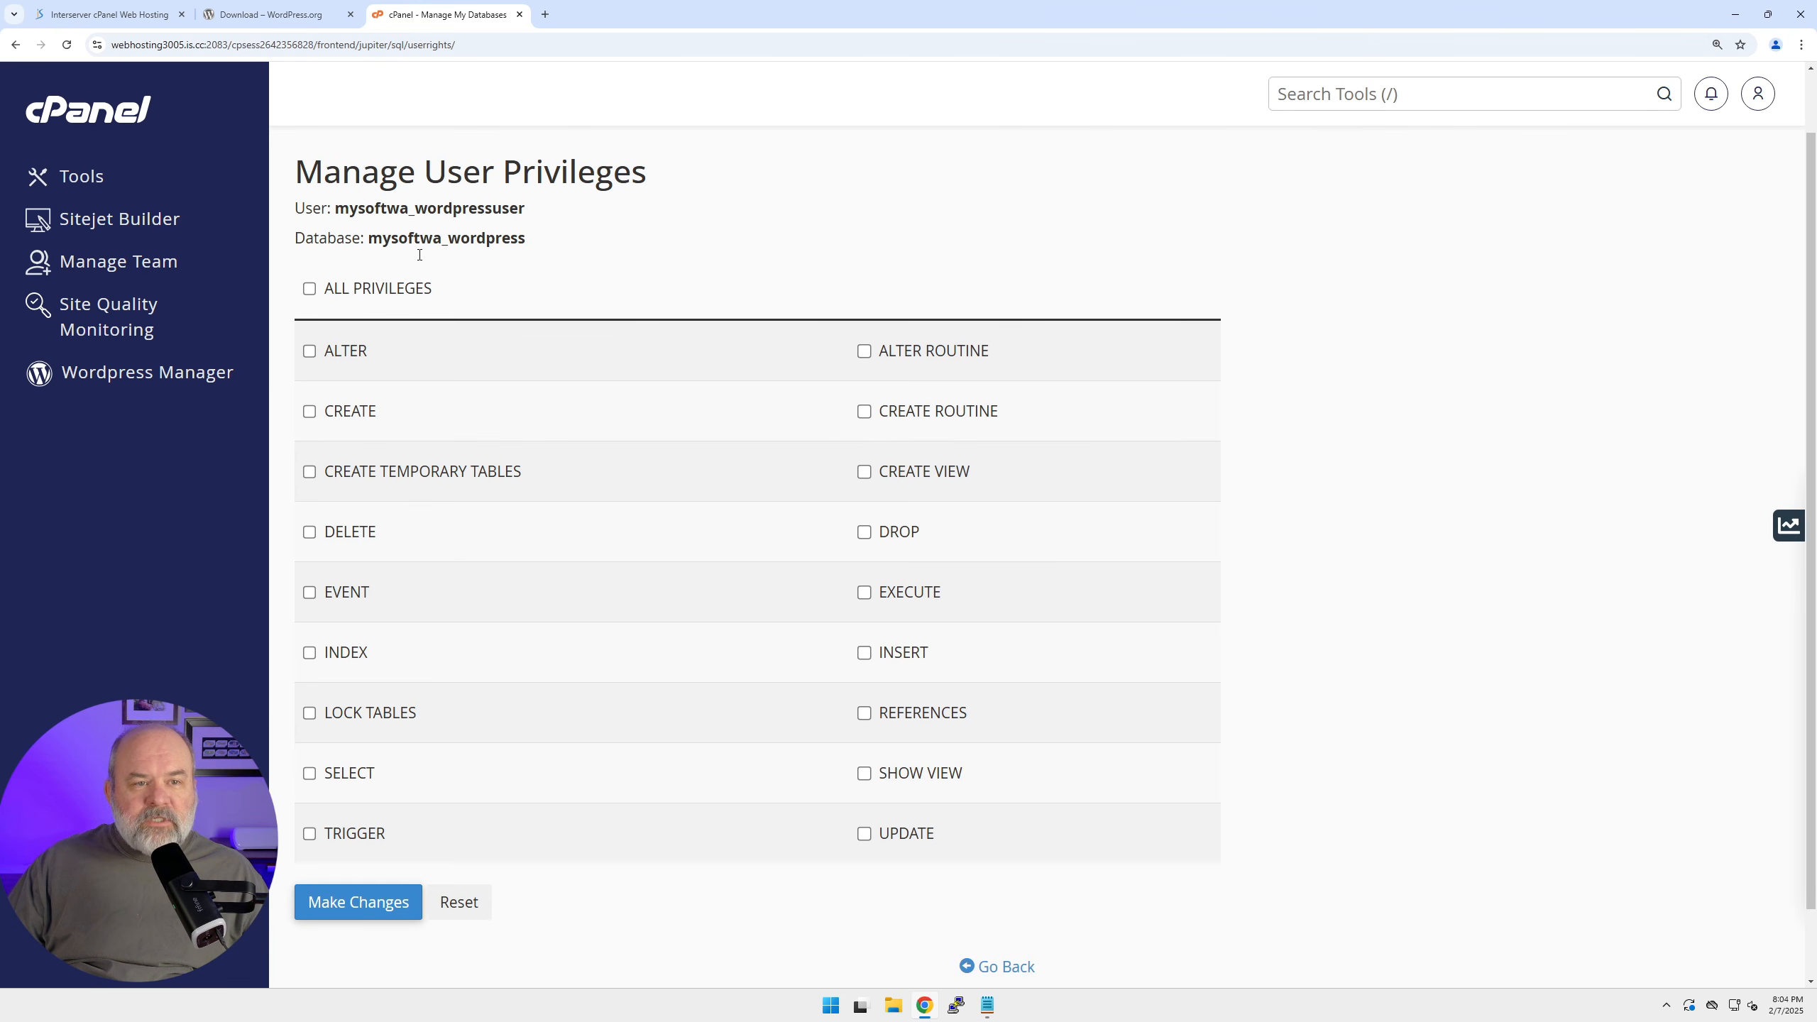
left_click(309, 289)
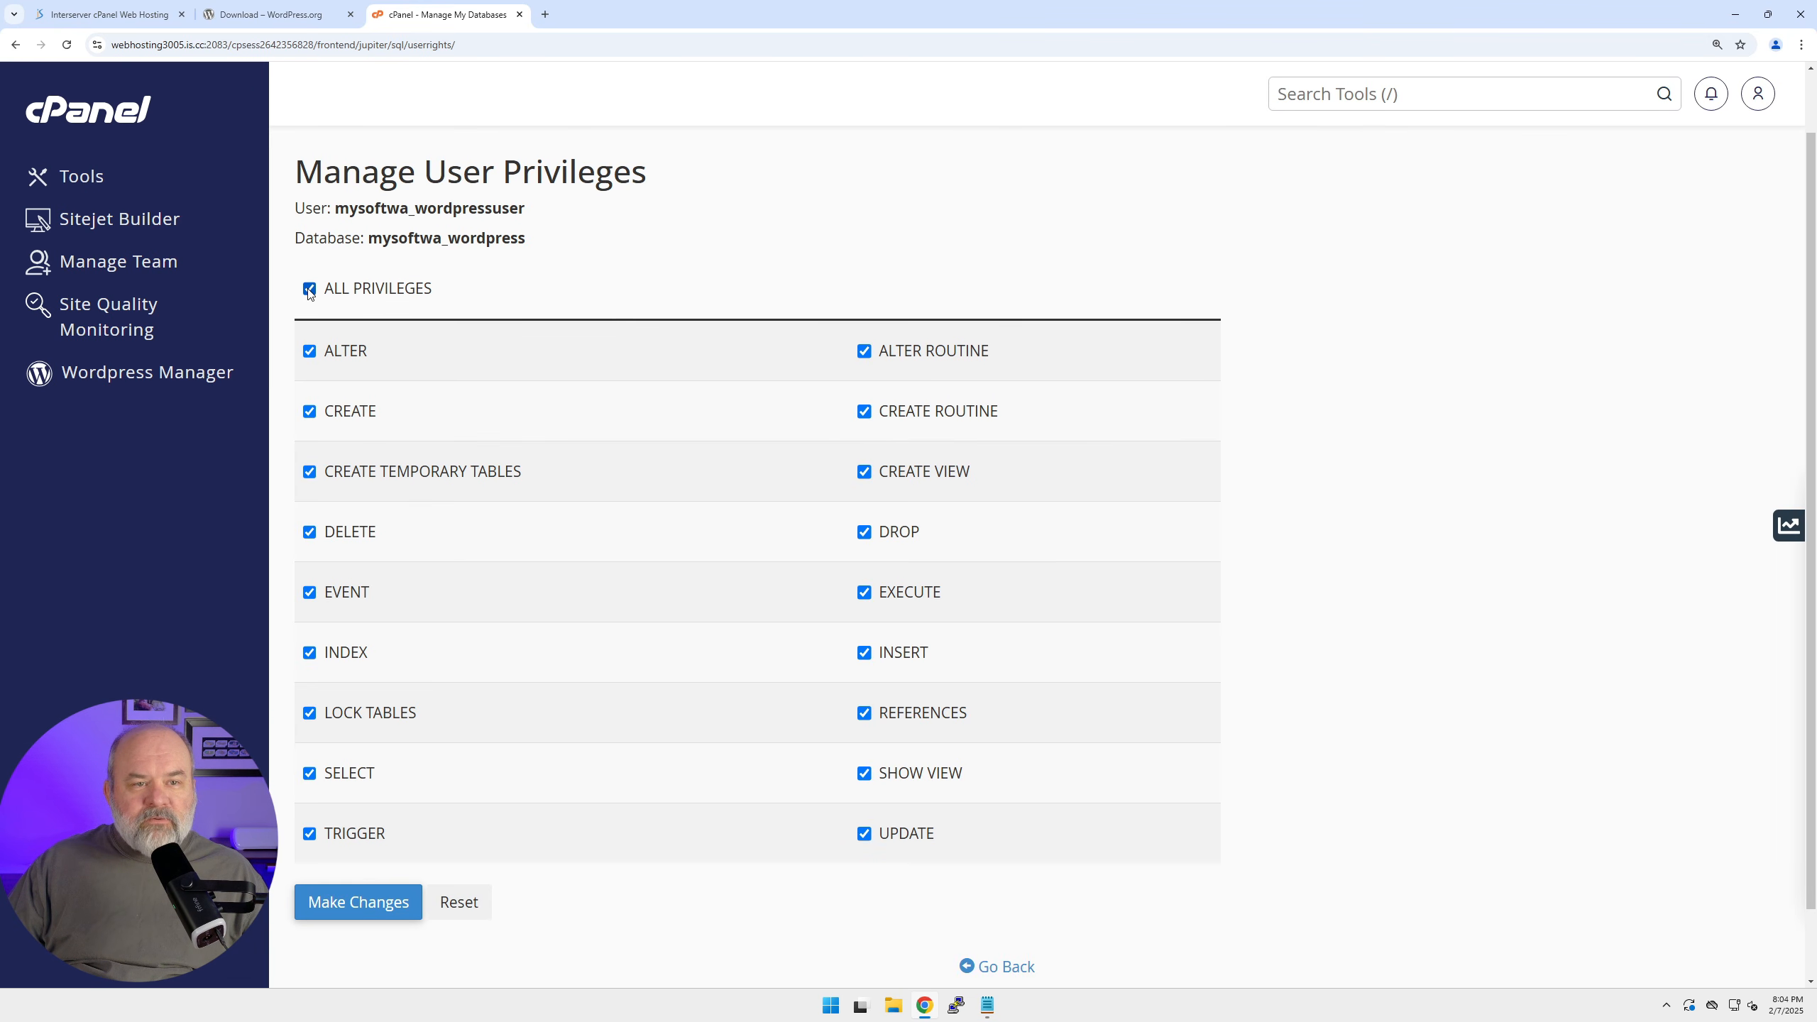
left_click(326, 907)
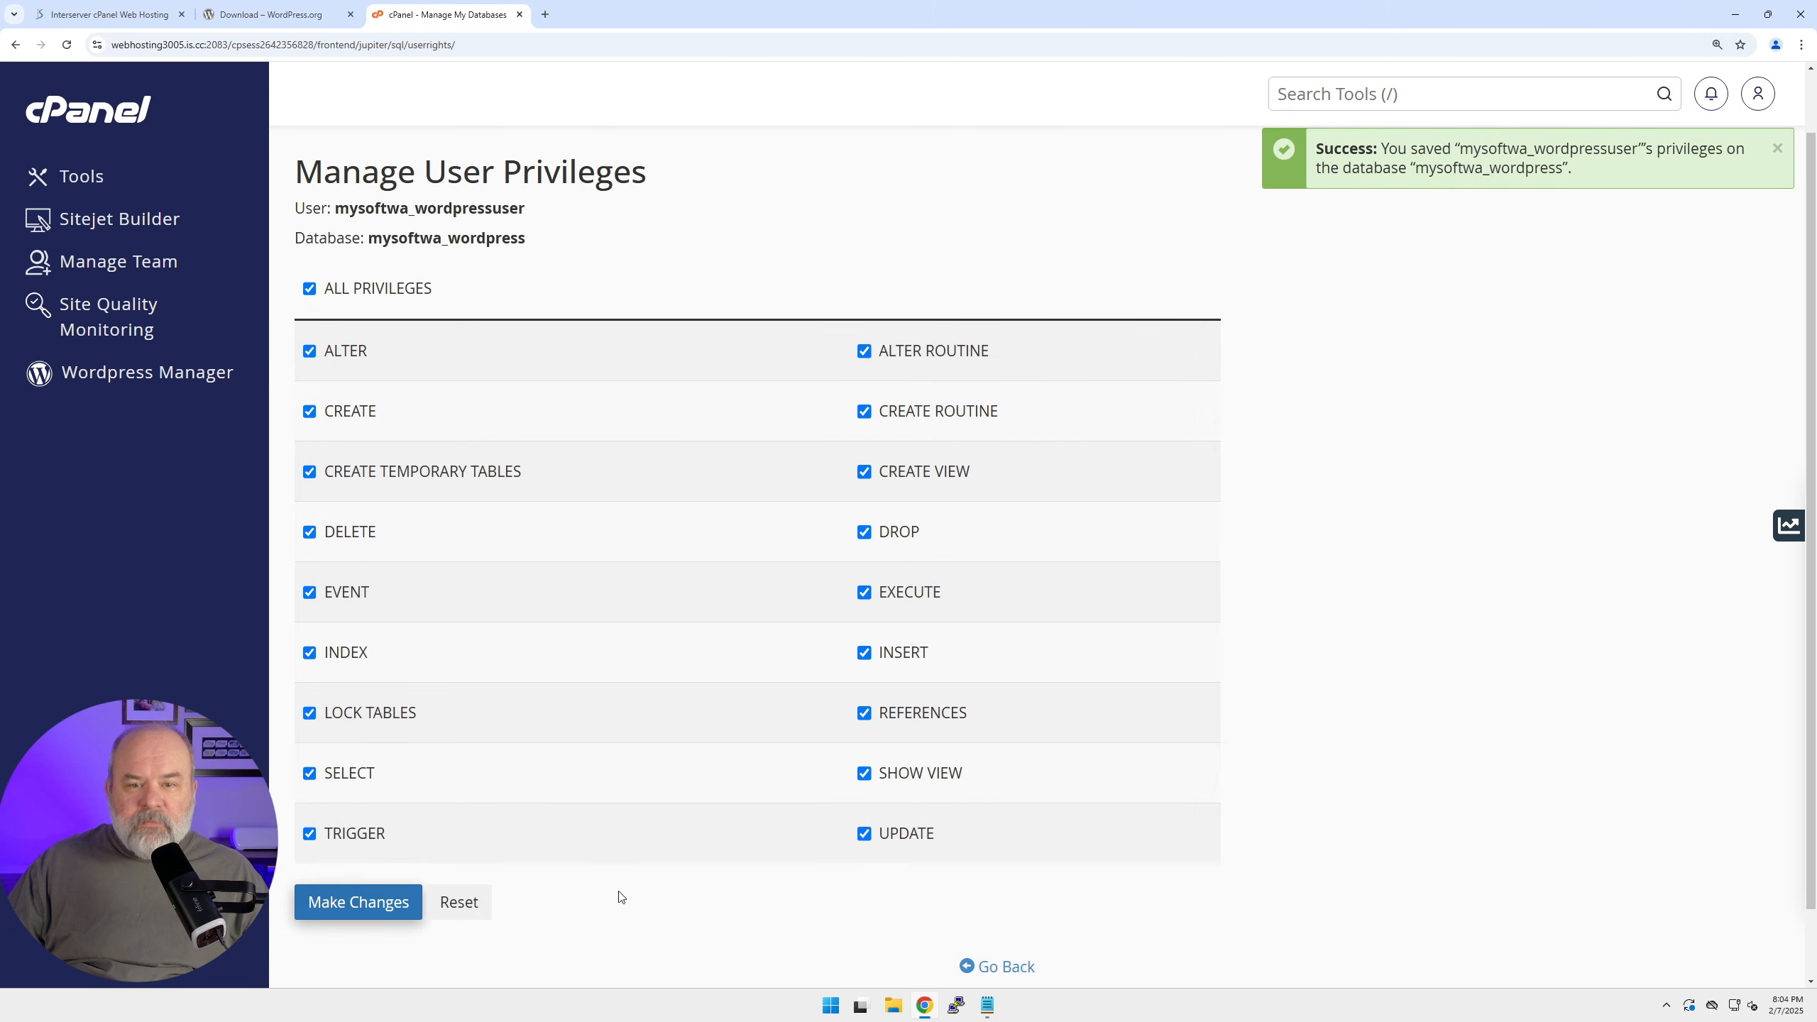
scroll(986, 583, "up", 1)
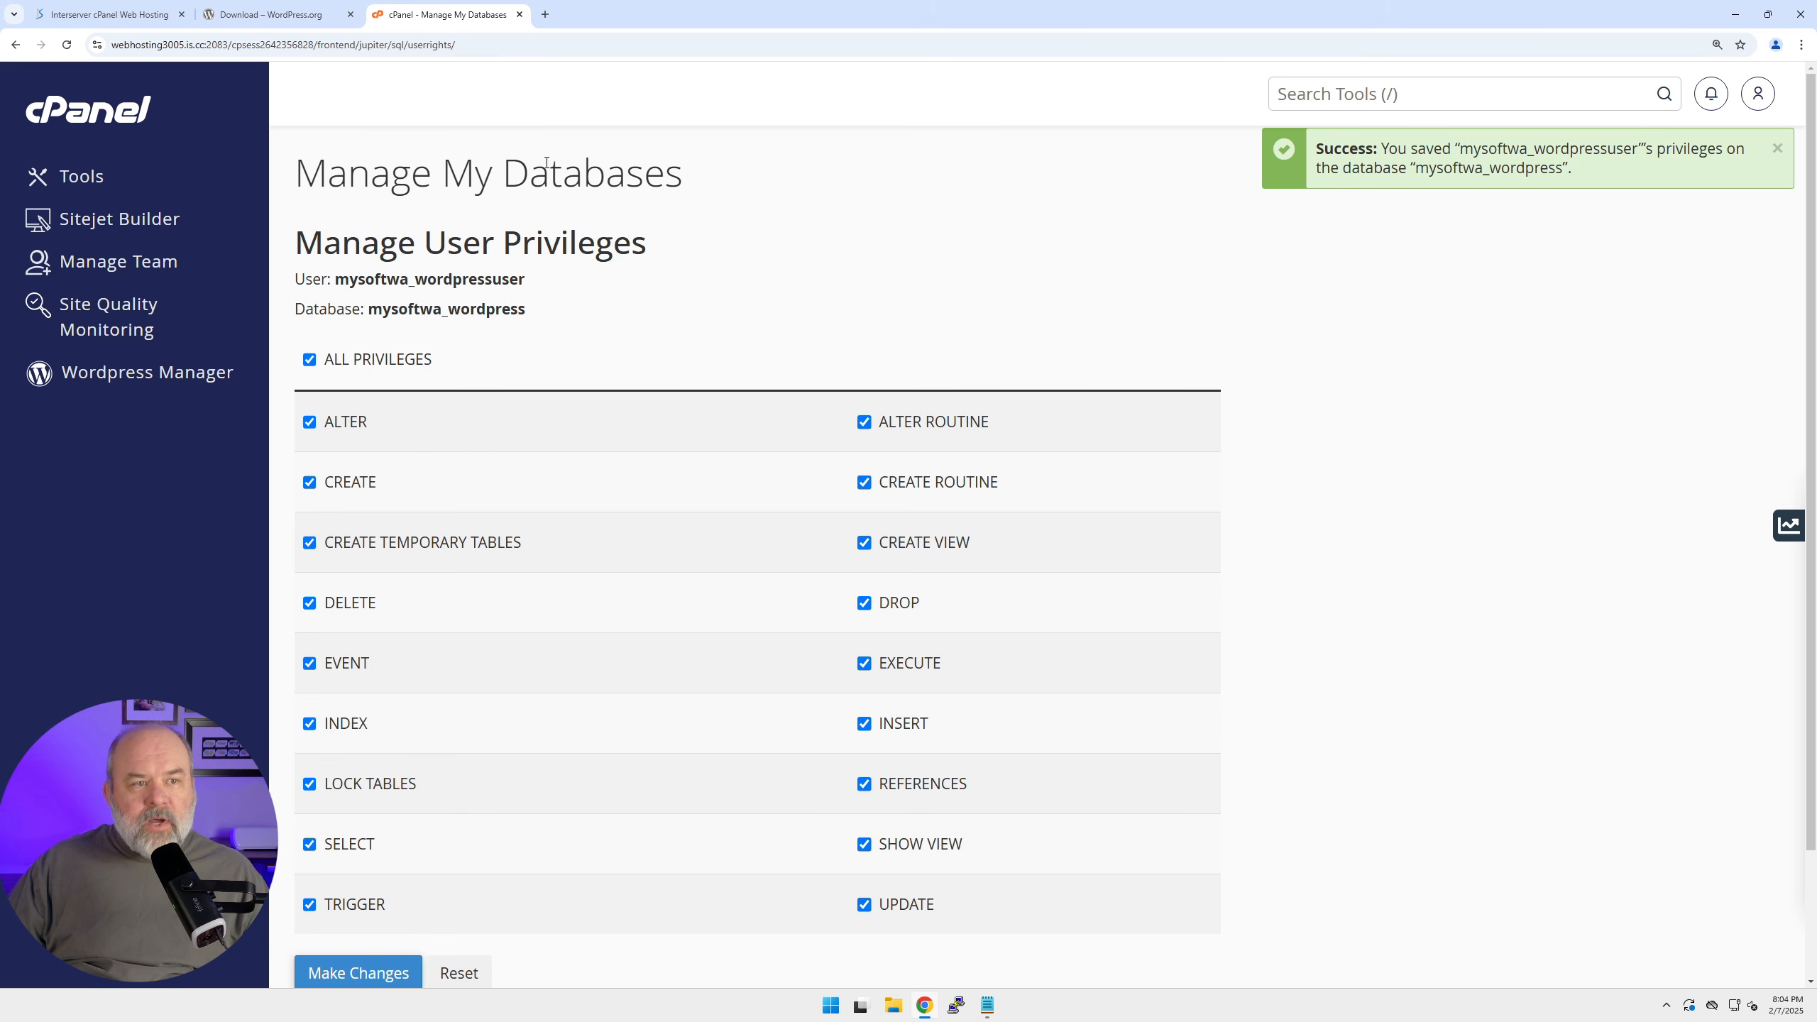
Open File Manager from the Files tools and zoom the page in.
left_click(85, 179)
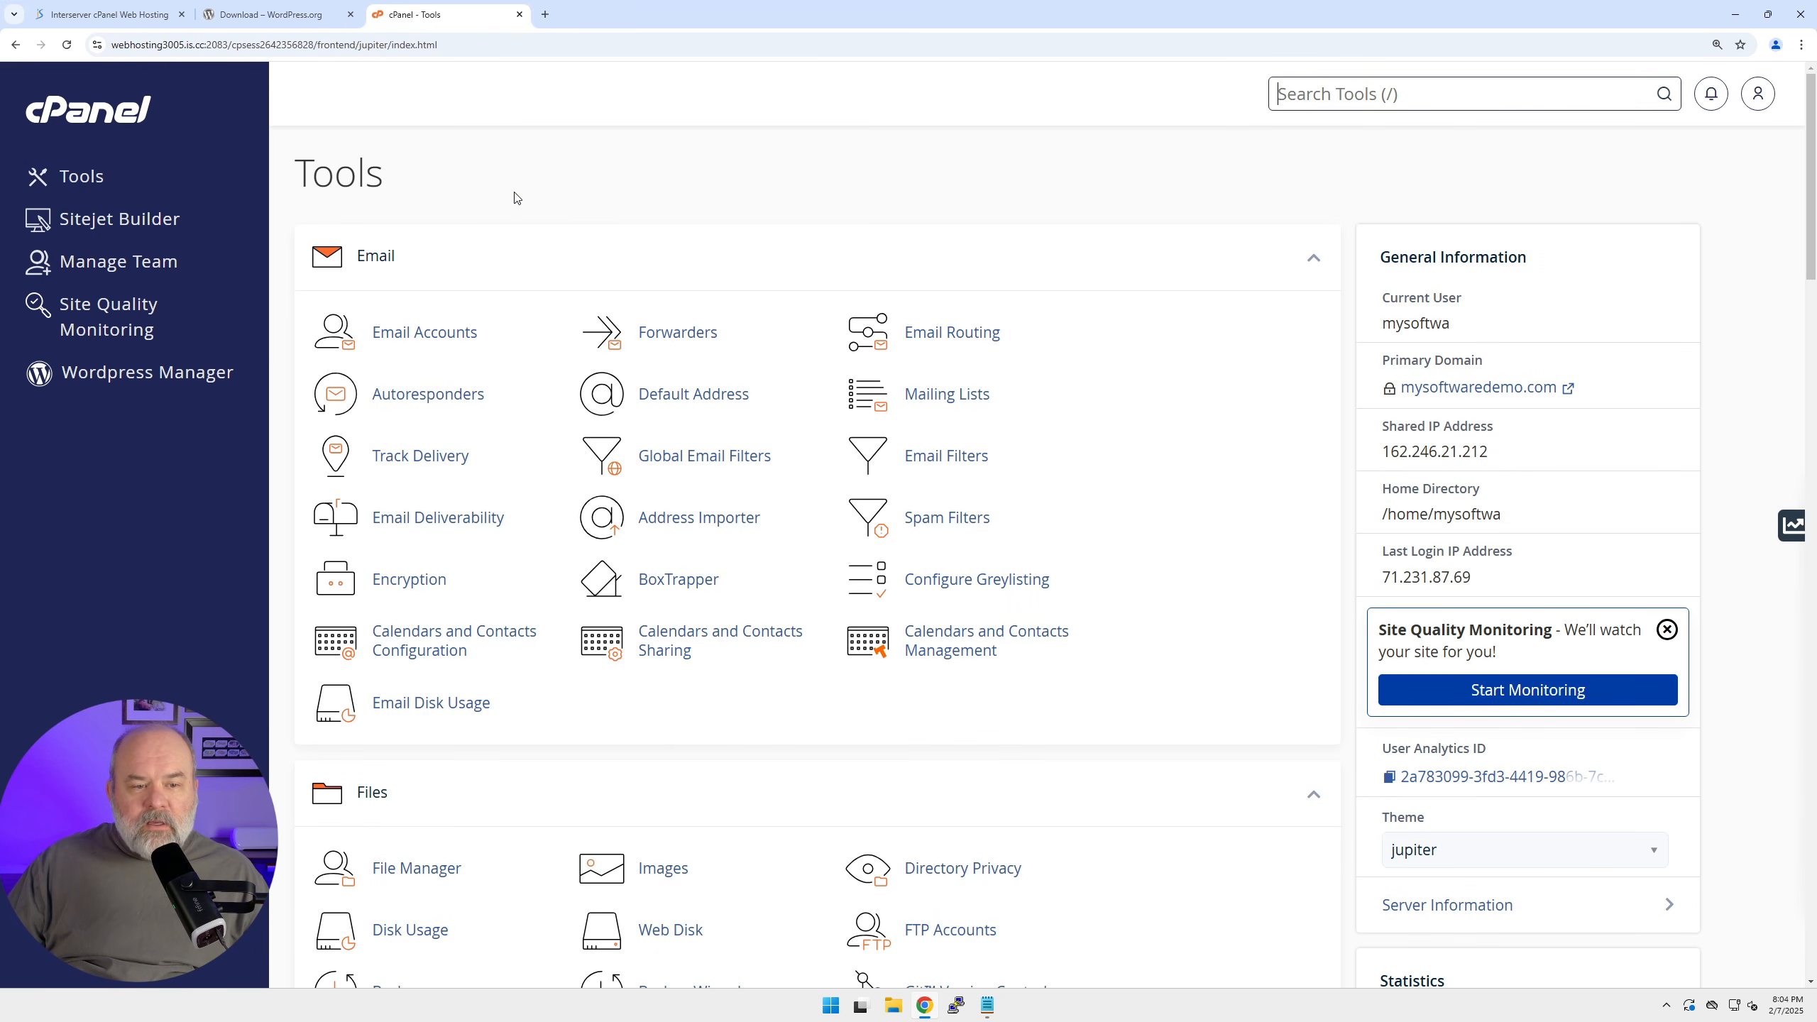
scroll(474, 200, "down", 5)
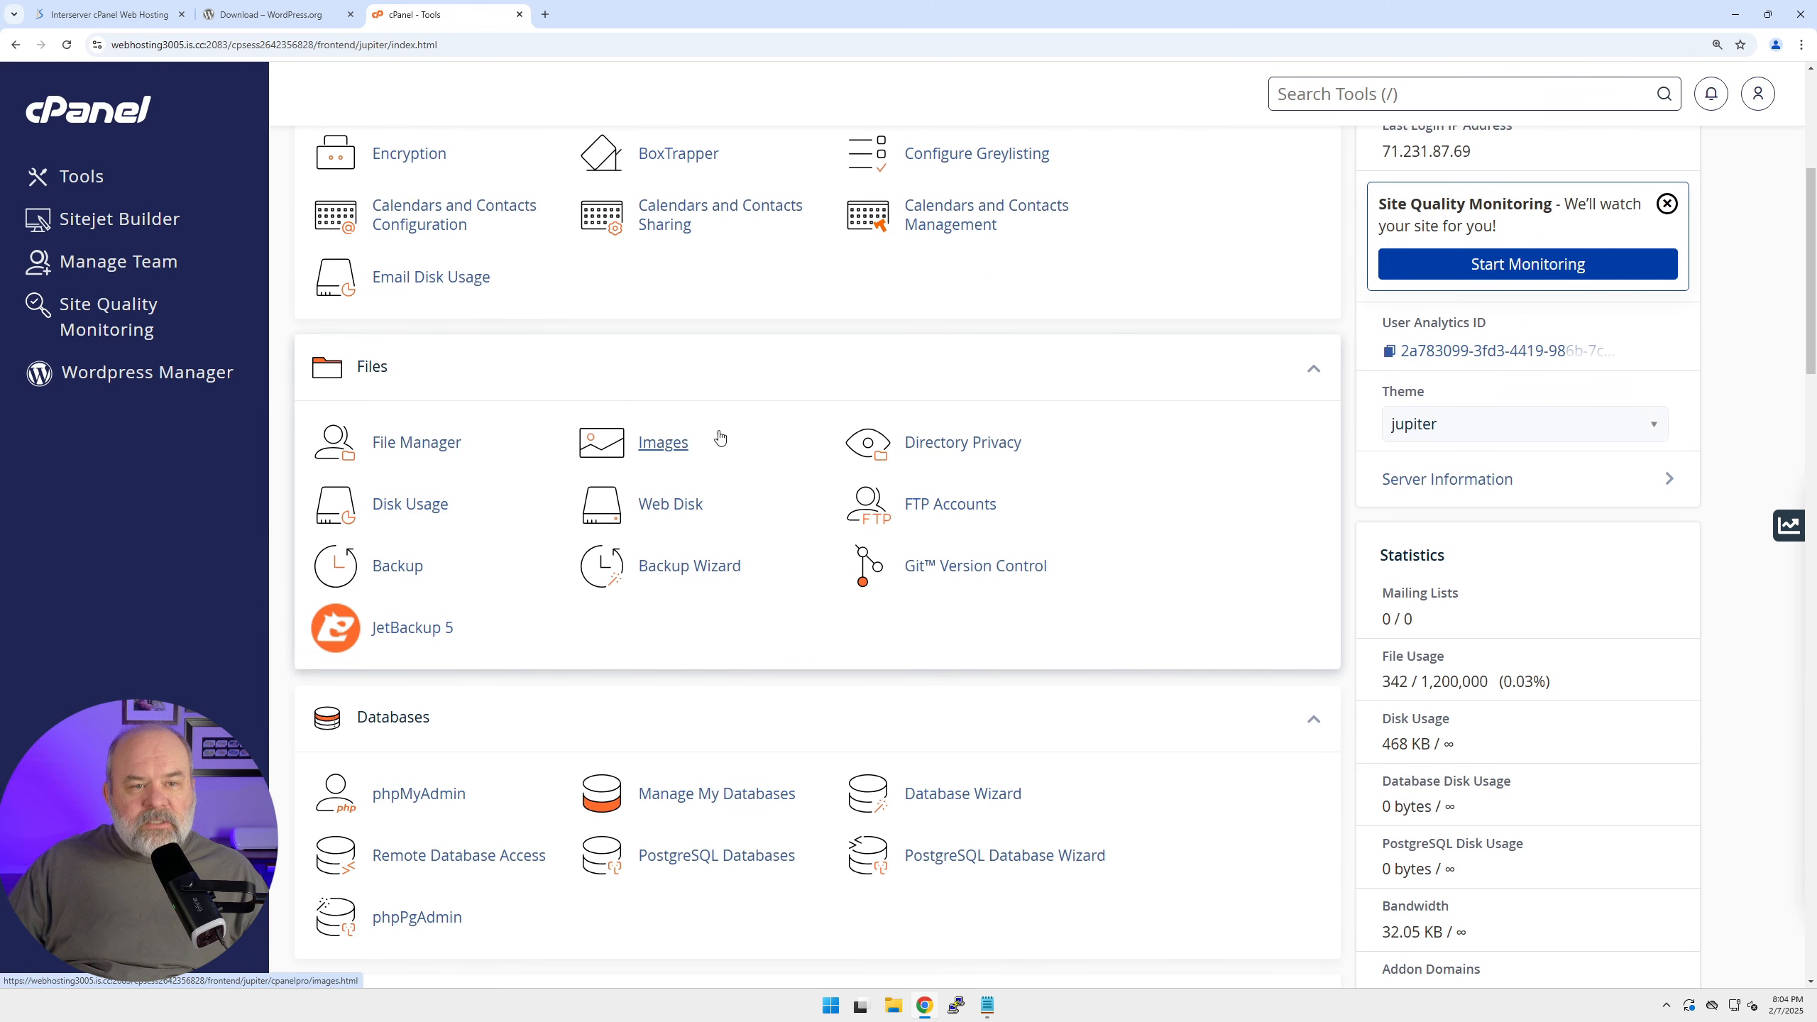
left_click(433, 436)
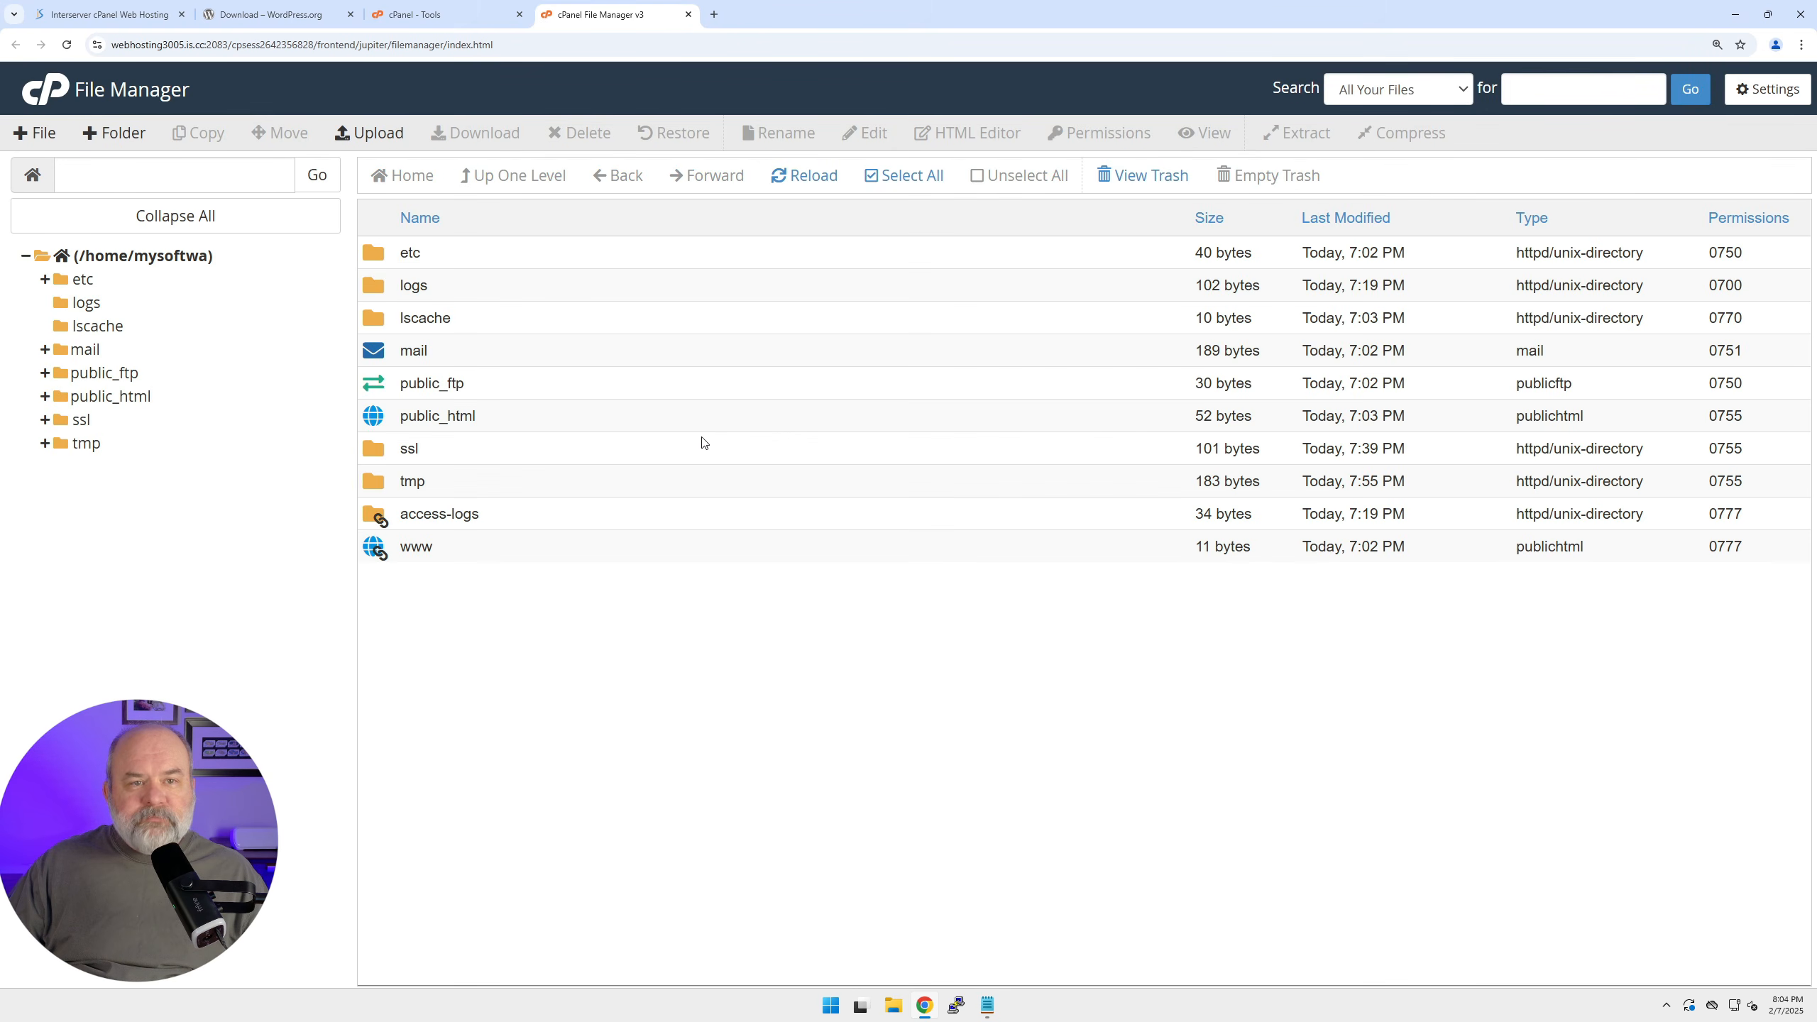
key("ctrl+plus")
key("ctrl+plus")
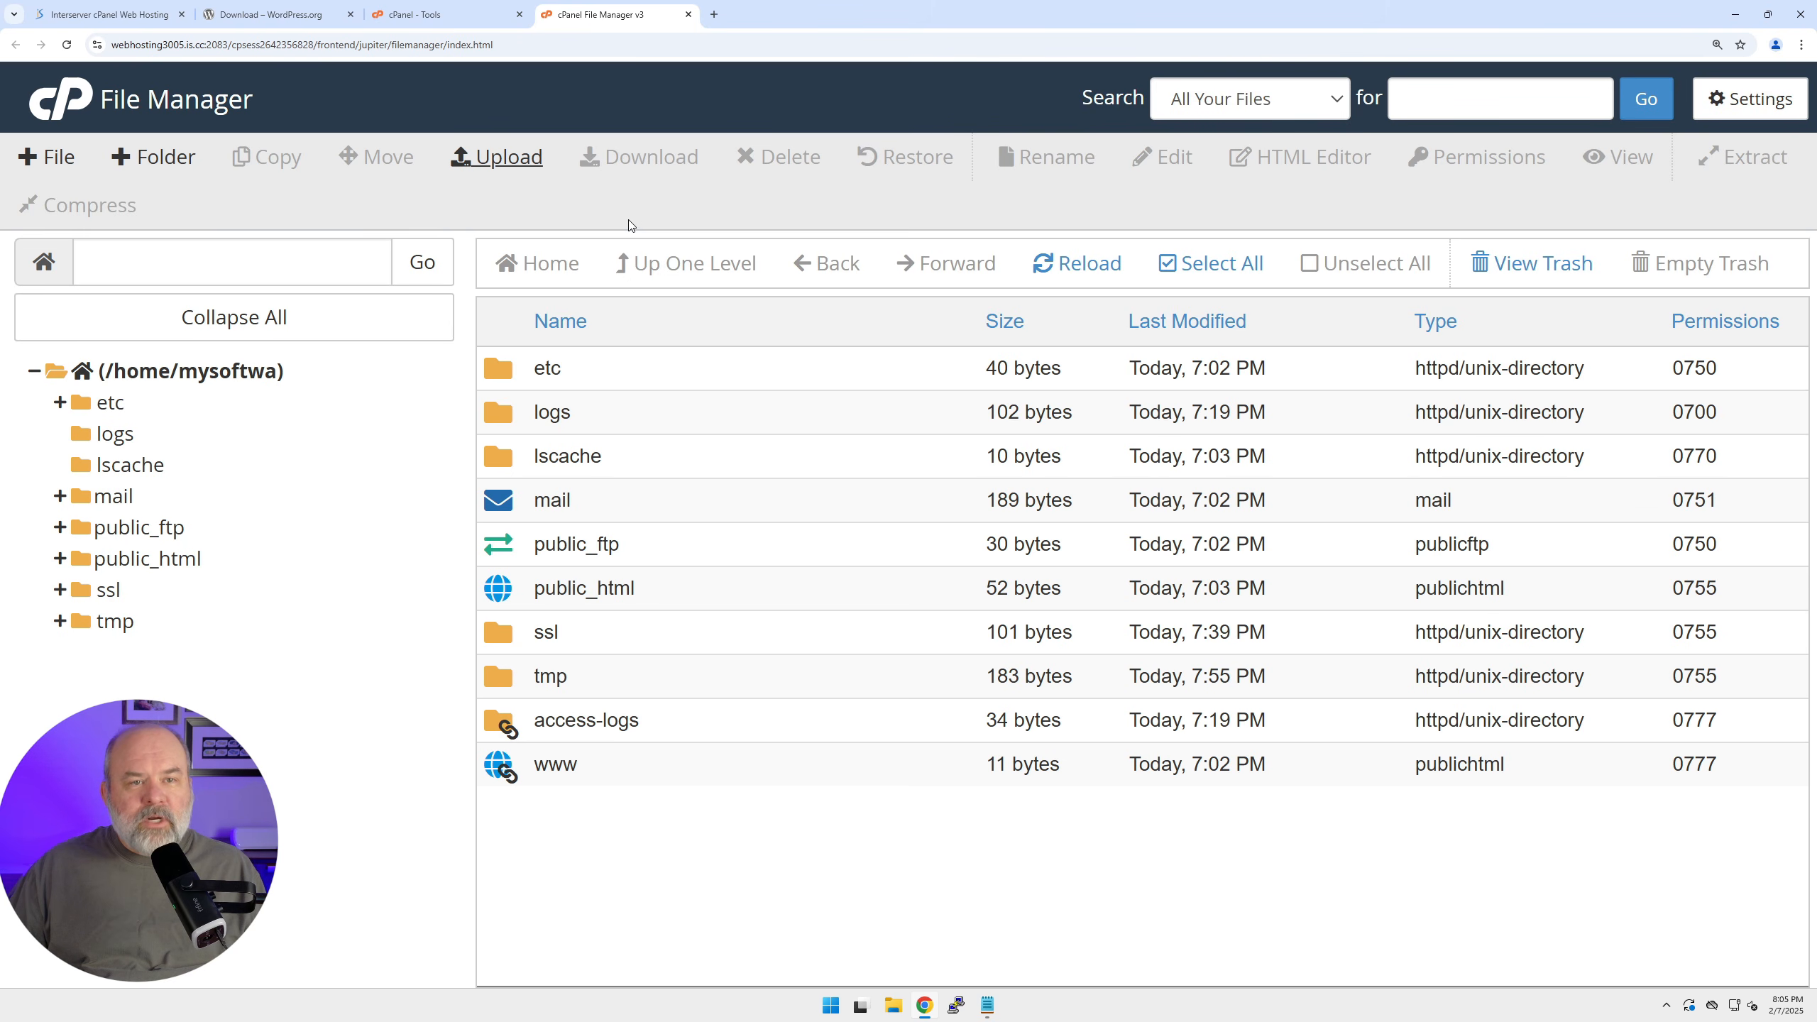
Upload wordpress-6.7.1.zip from Downloads to the home directory, then close the upload page.
left_click(479, 162)
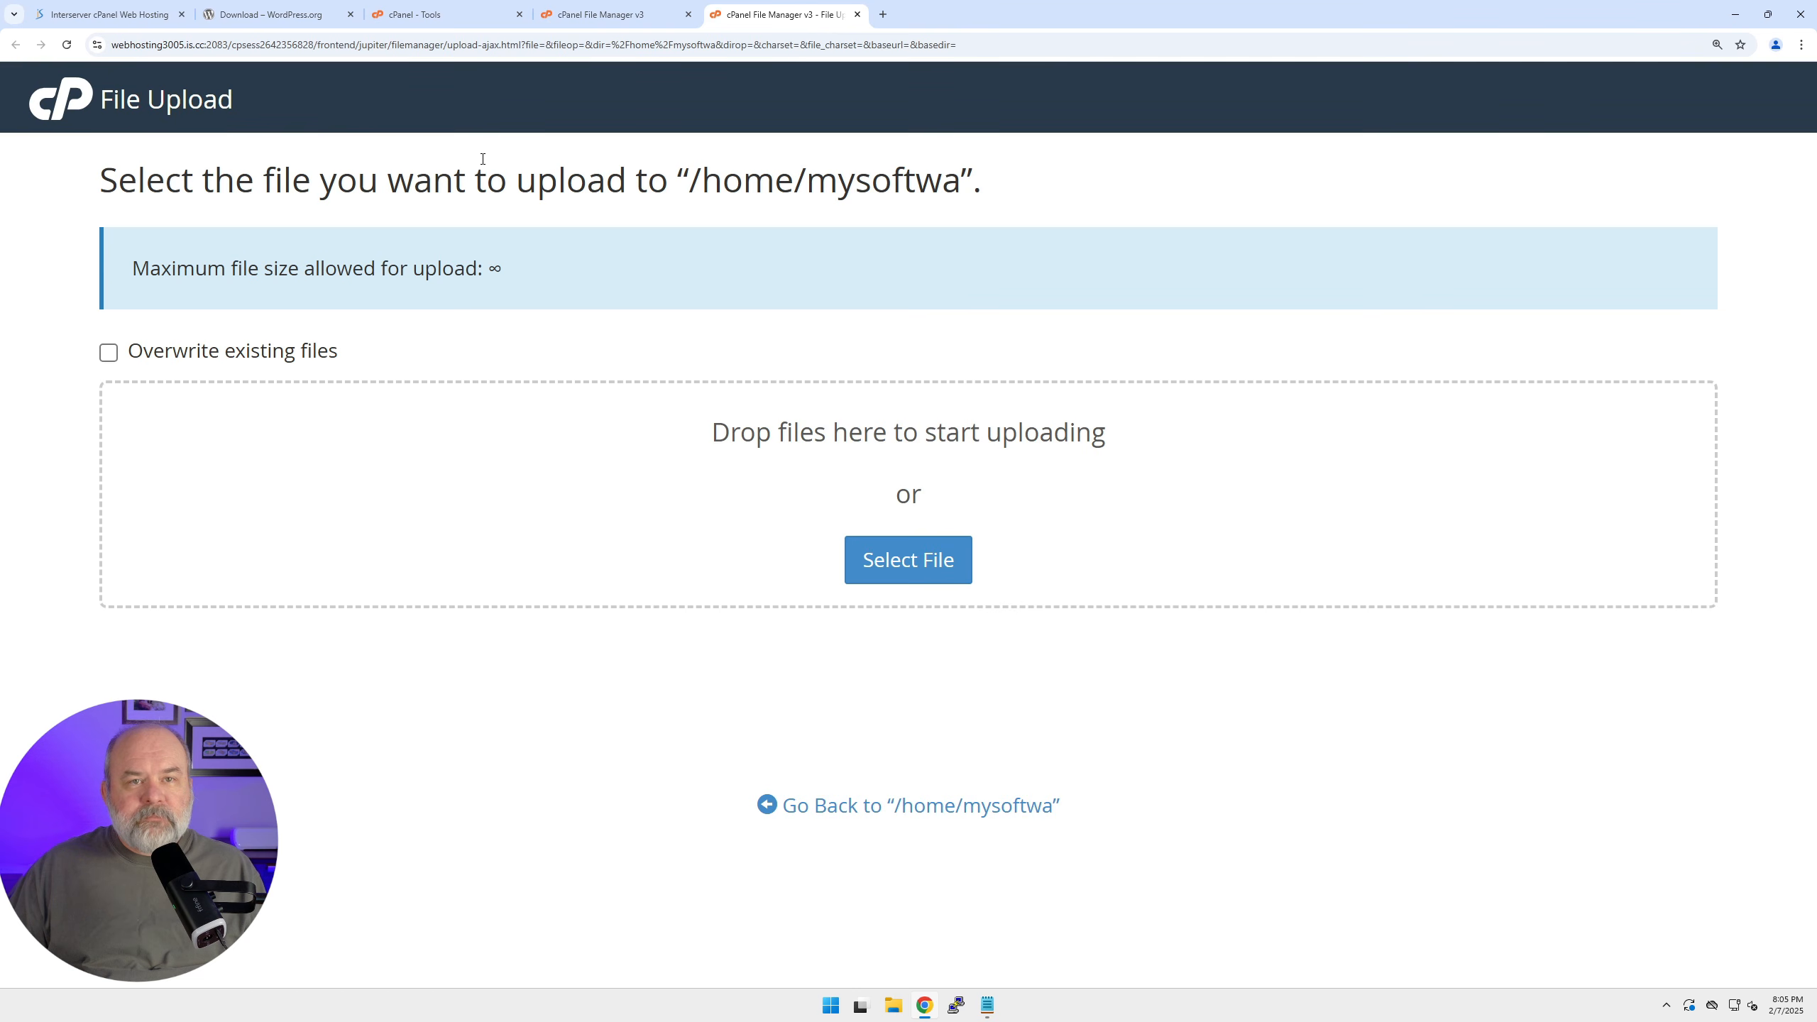
left_click(887, 570)
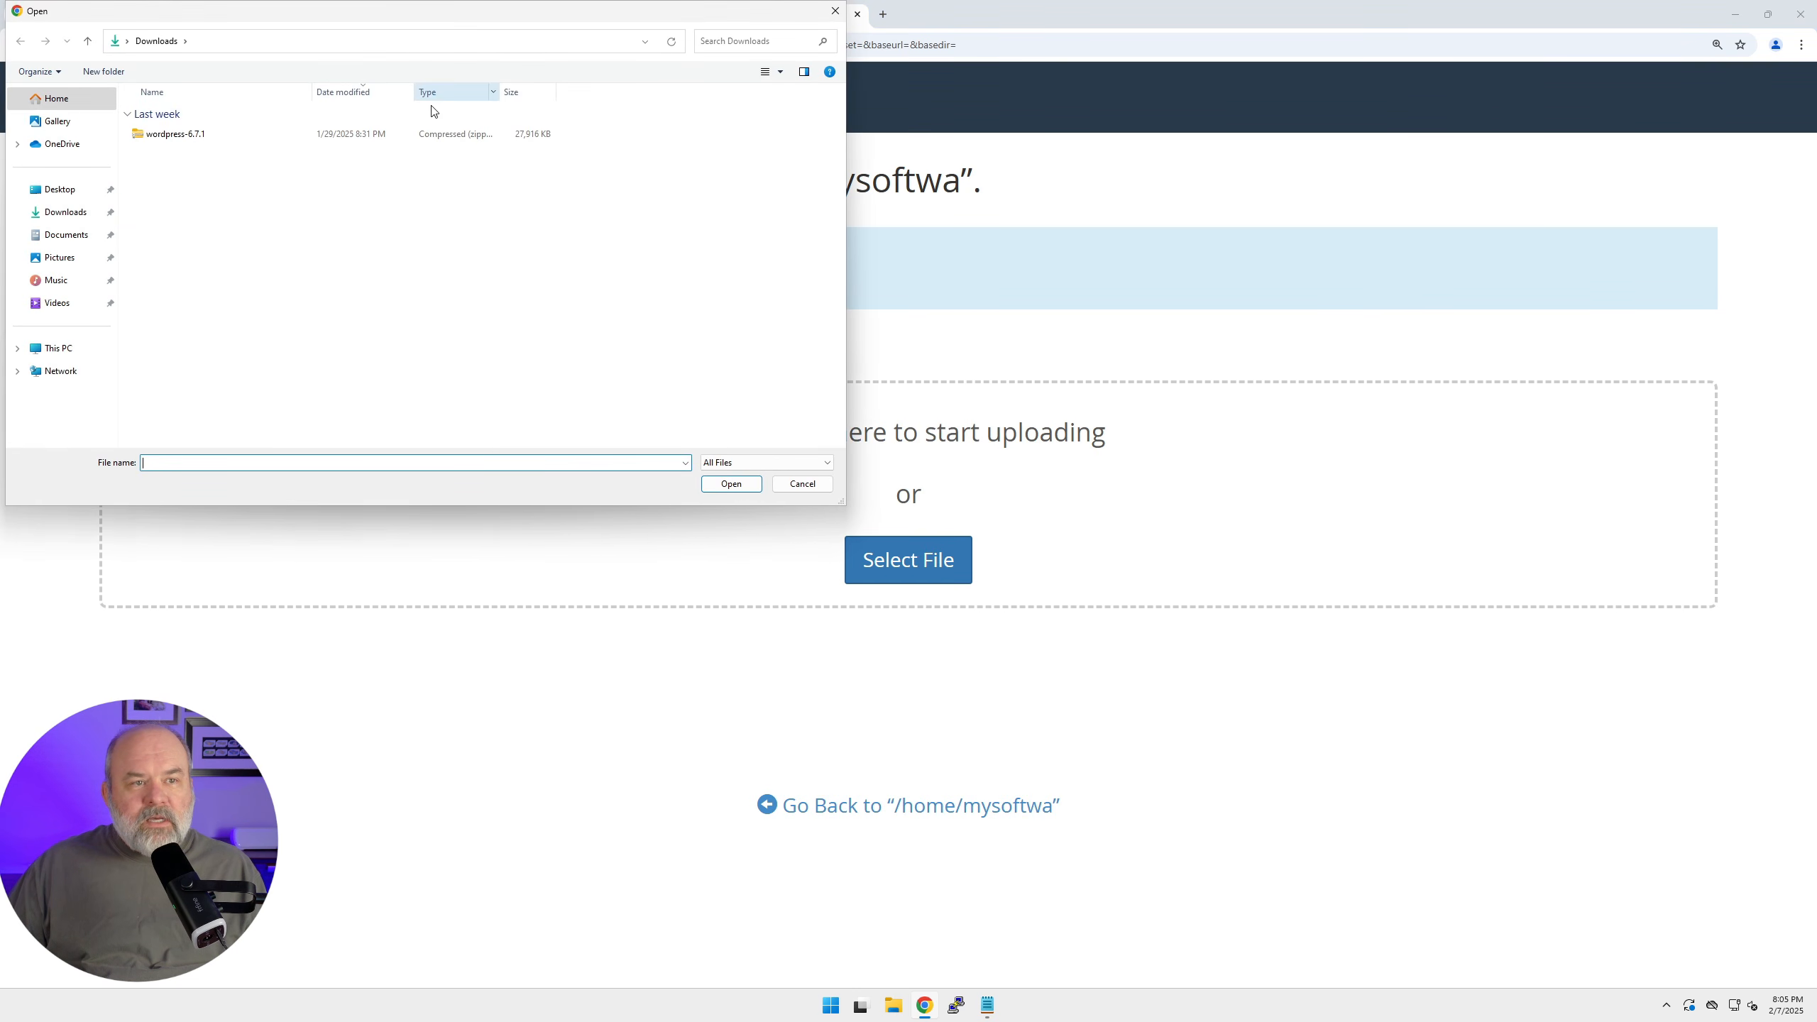
left_click(185, 143)
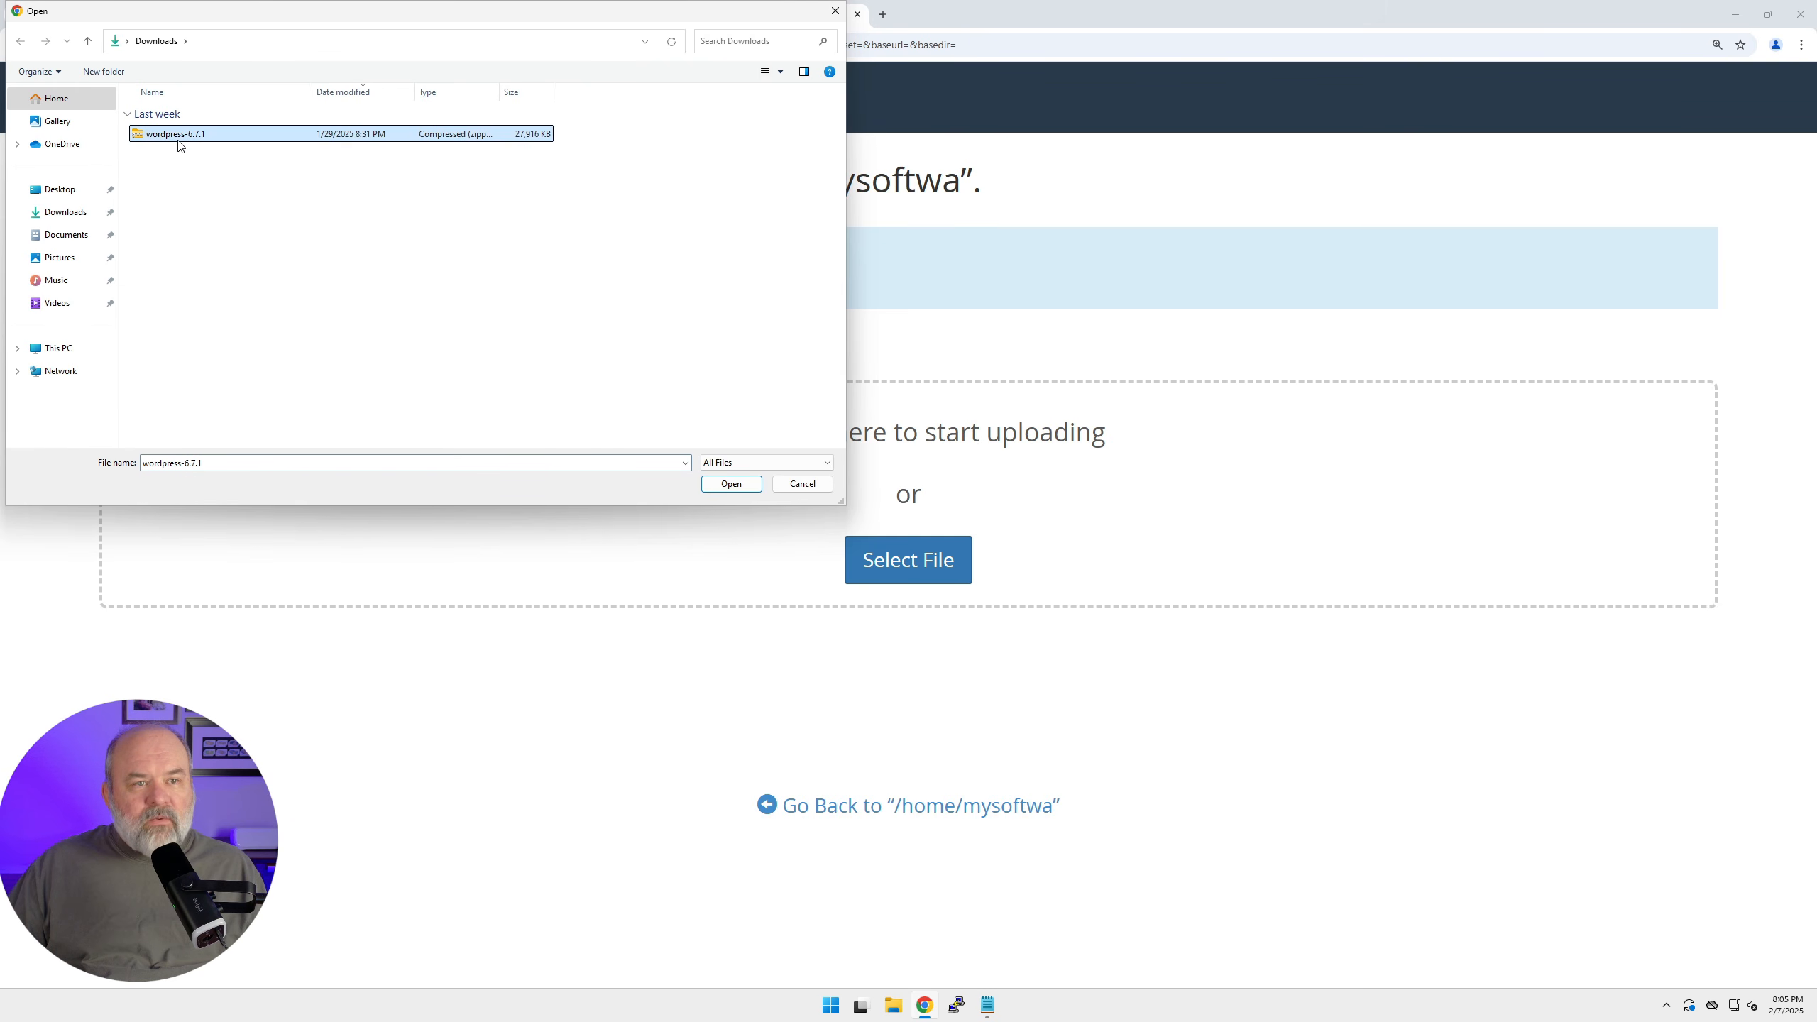
left_click(729, 484)
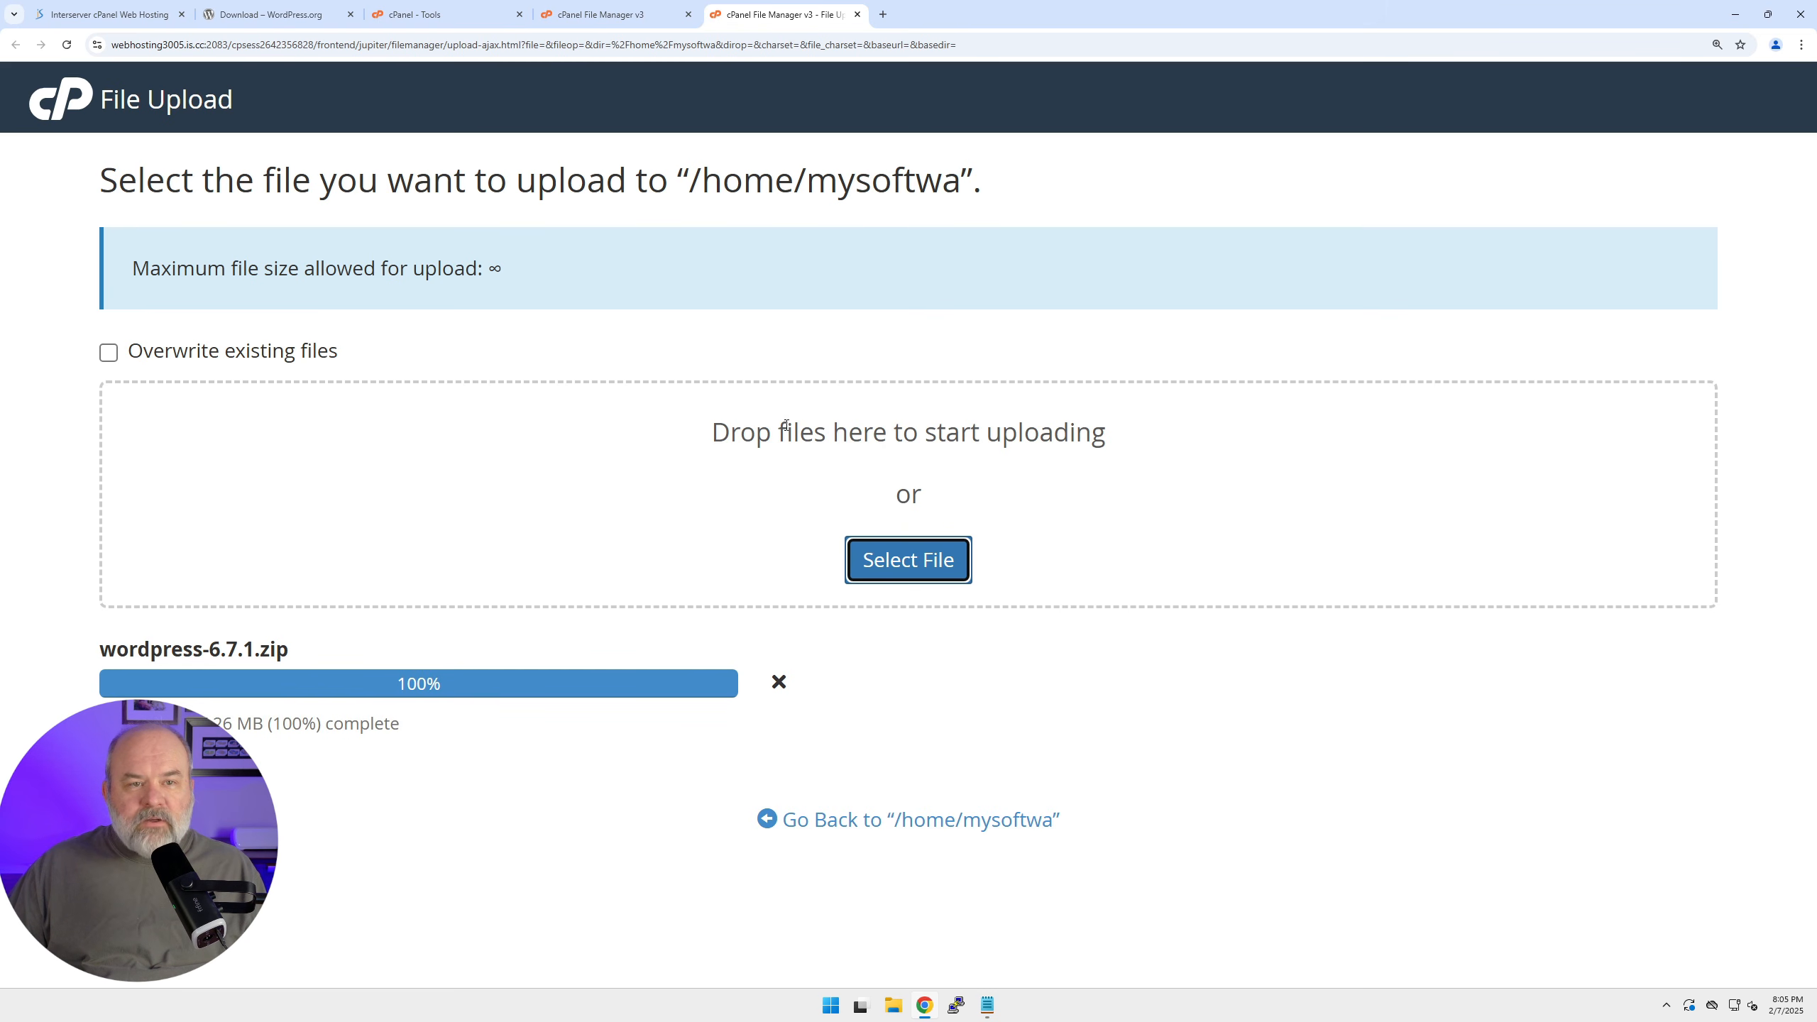
left_click(857, 15)
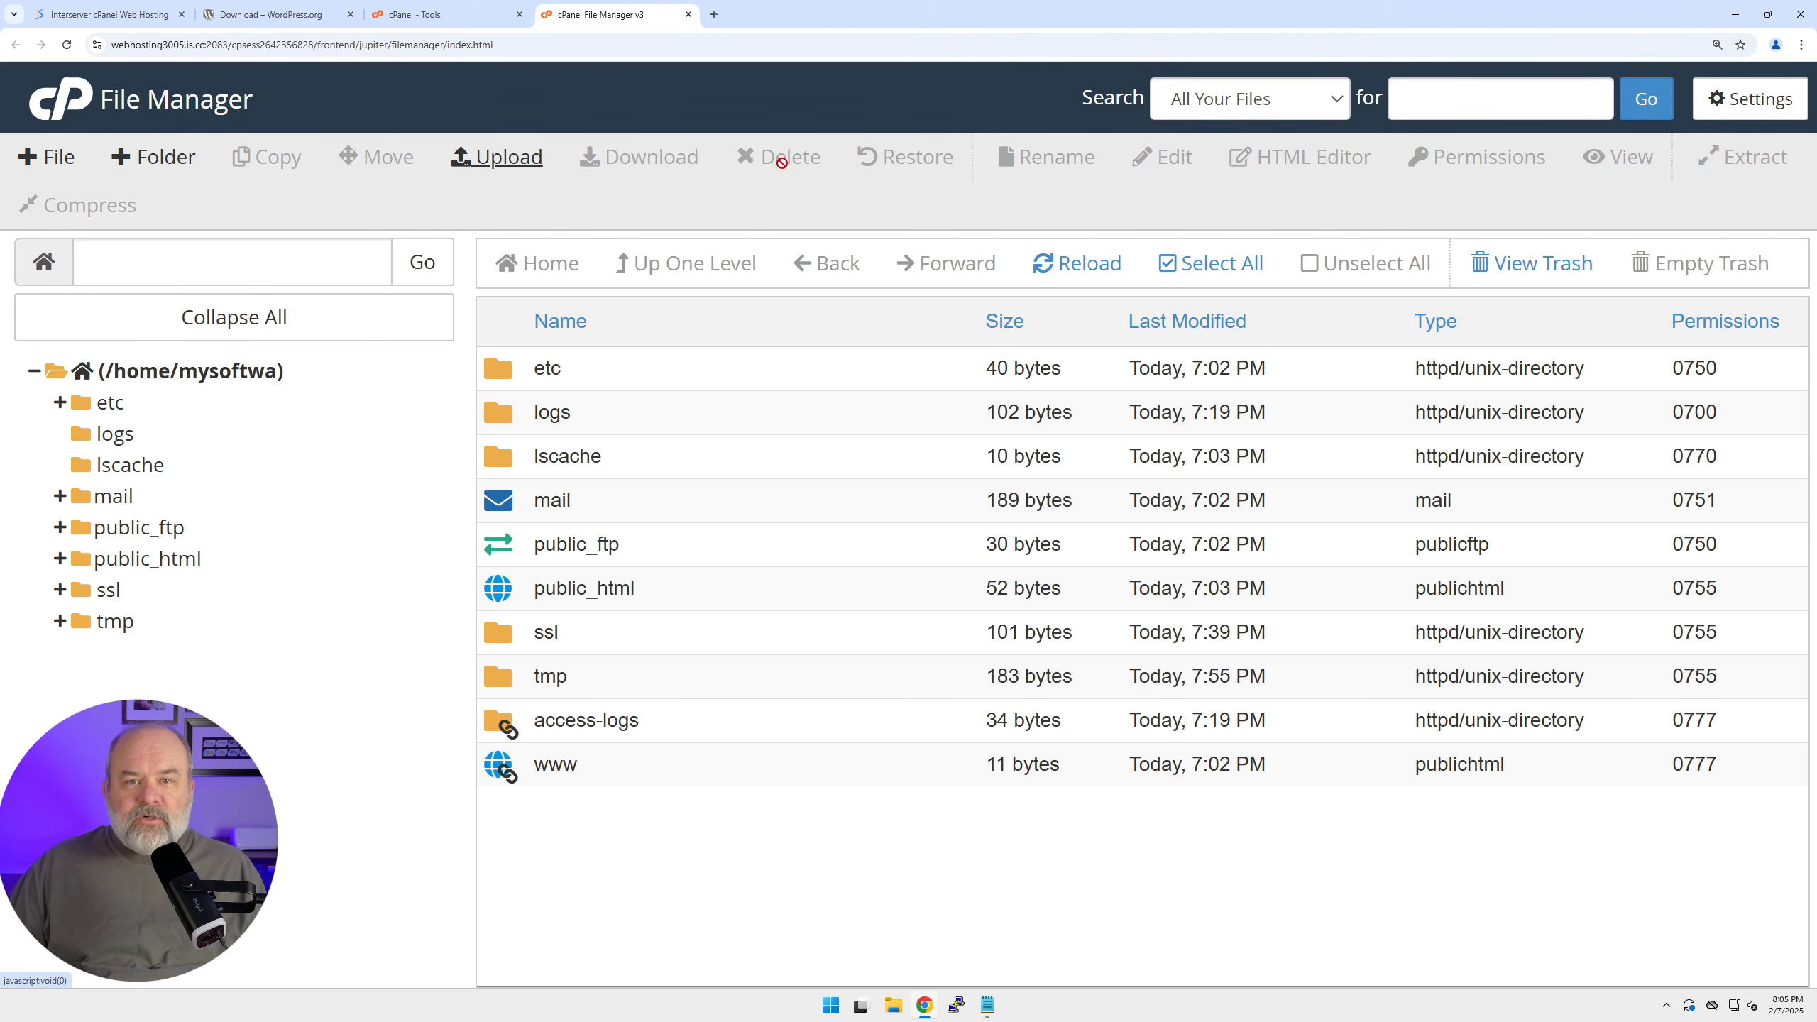
Refresh the listing and extract wordpress-6.7.1.zip into the home directory.
left_click(1088, 272)
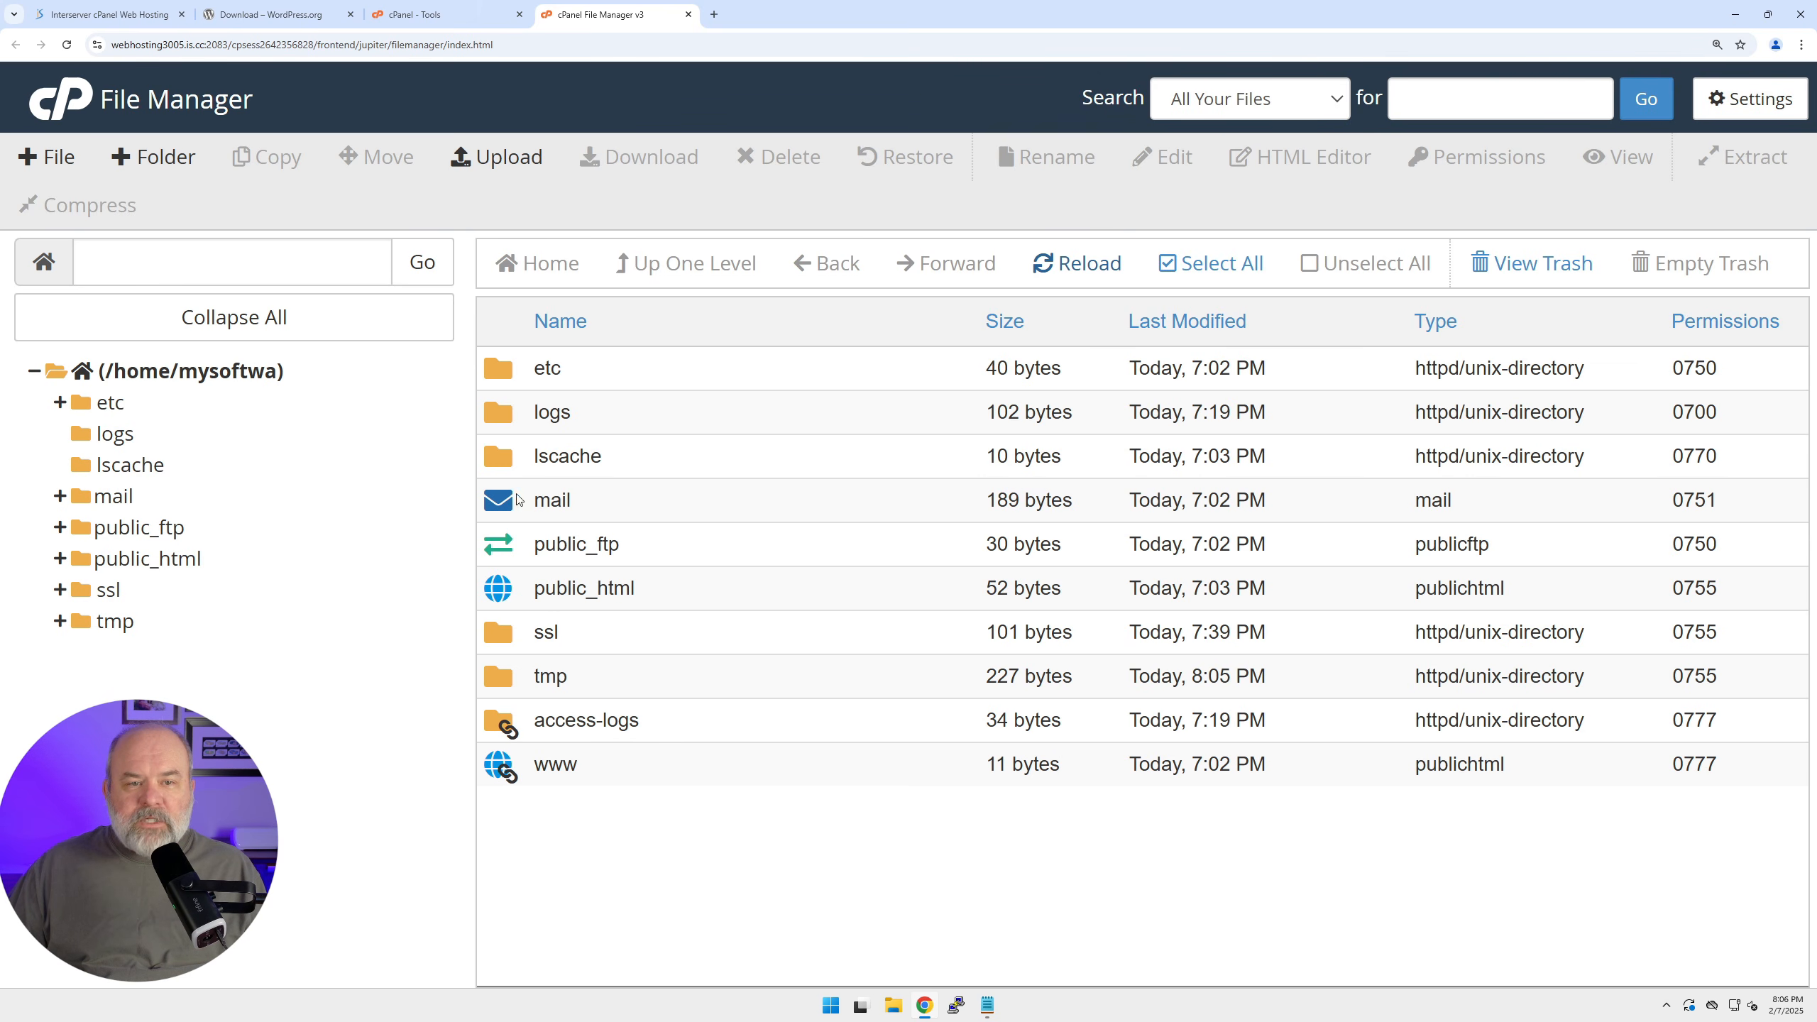
left_click(1077, 273)
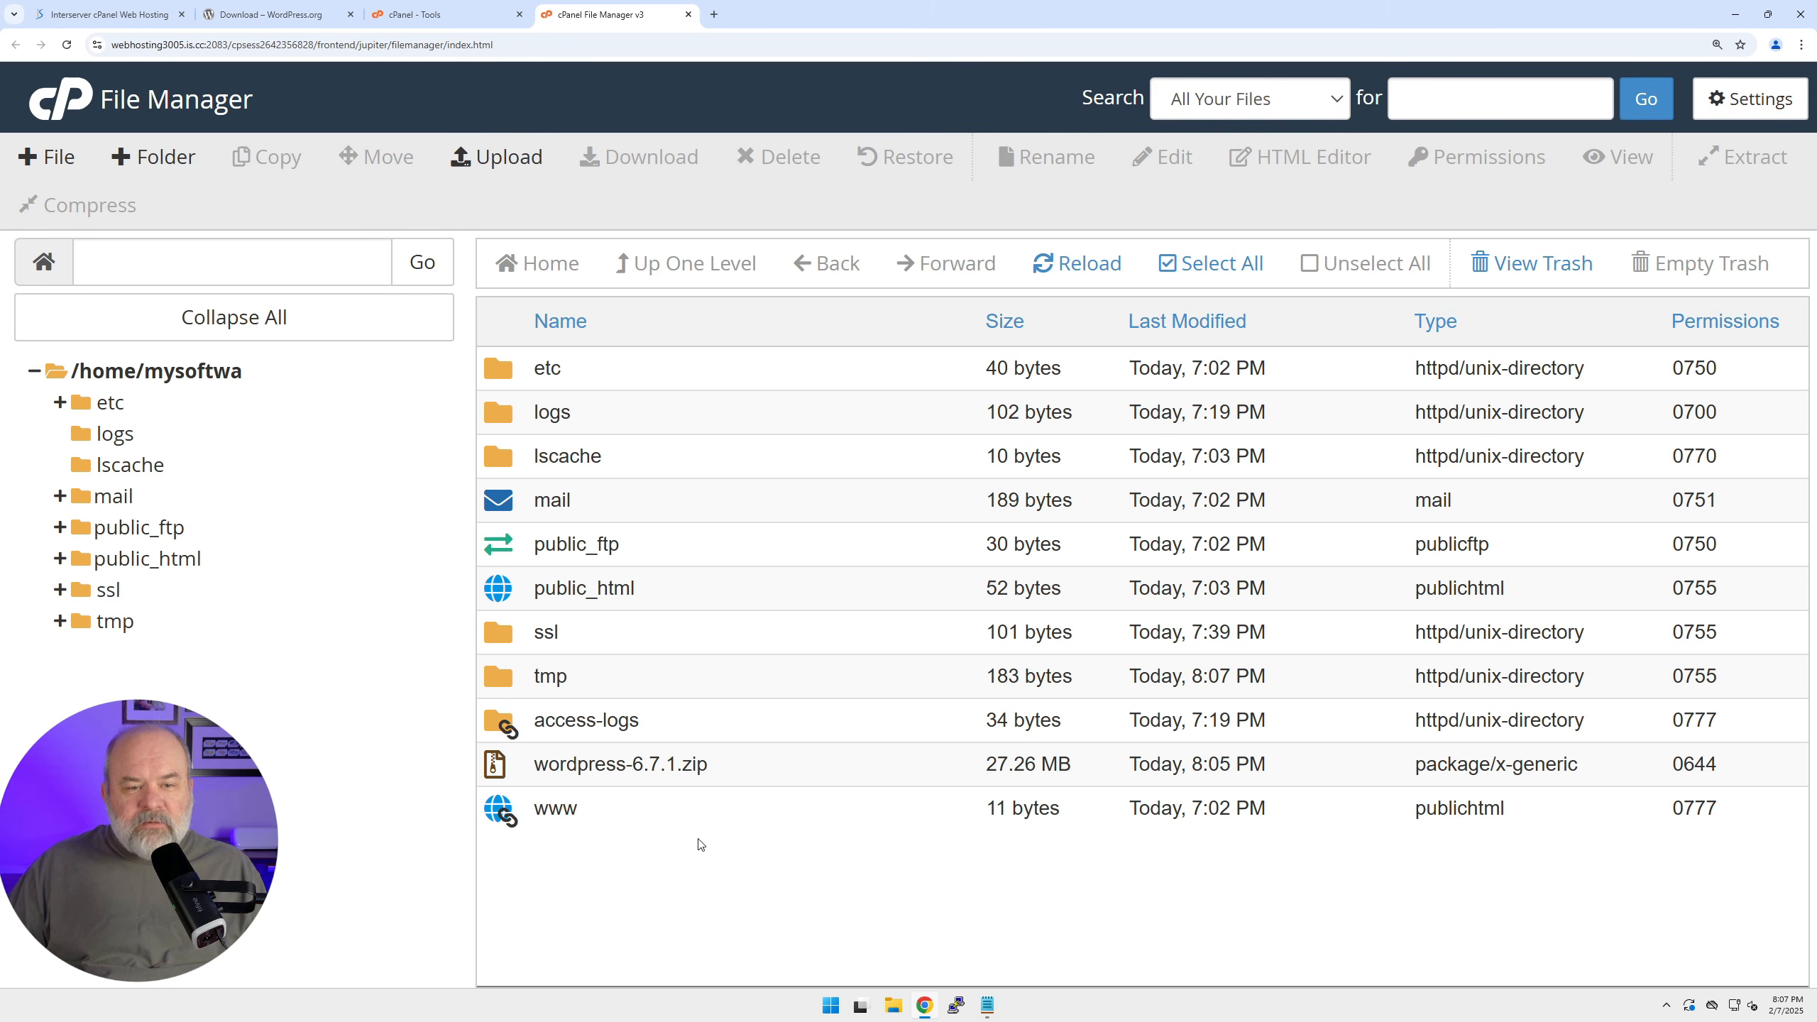
left_click(503, 768)
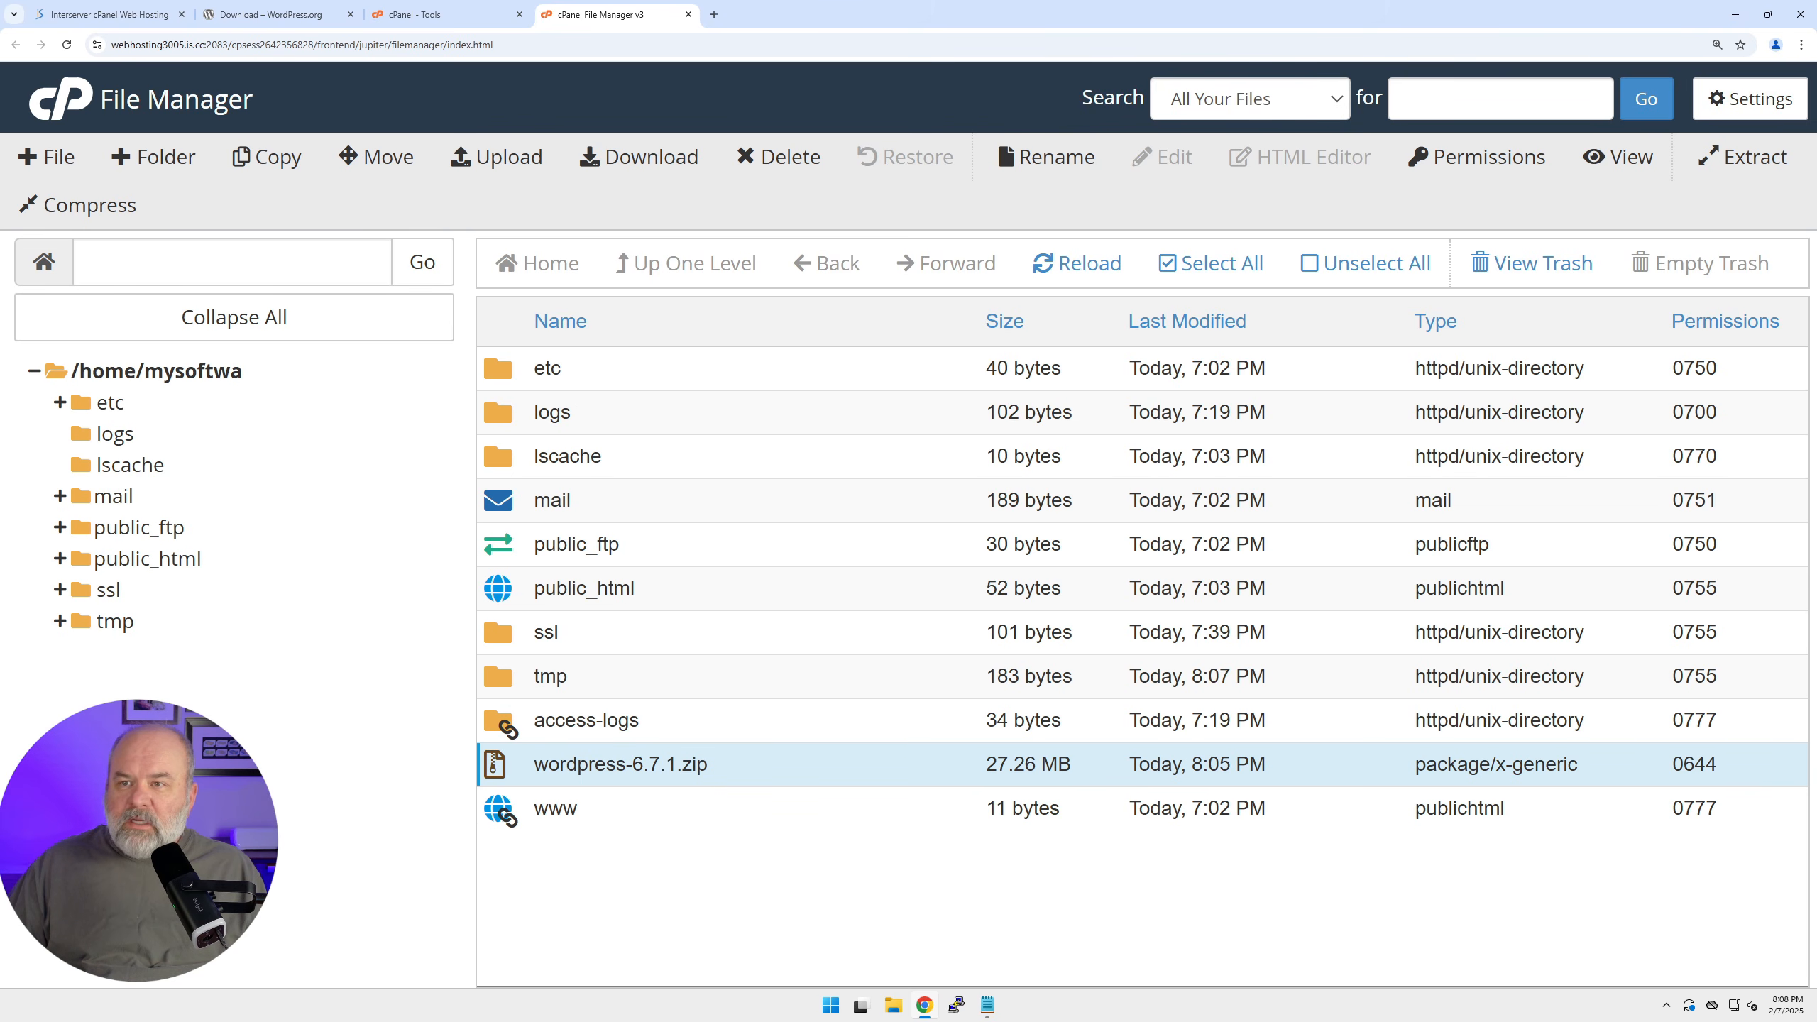
left_click(1754, 163)
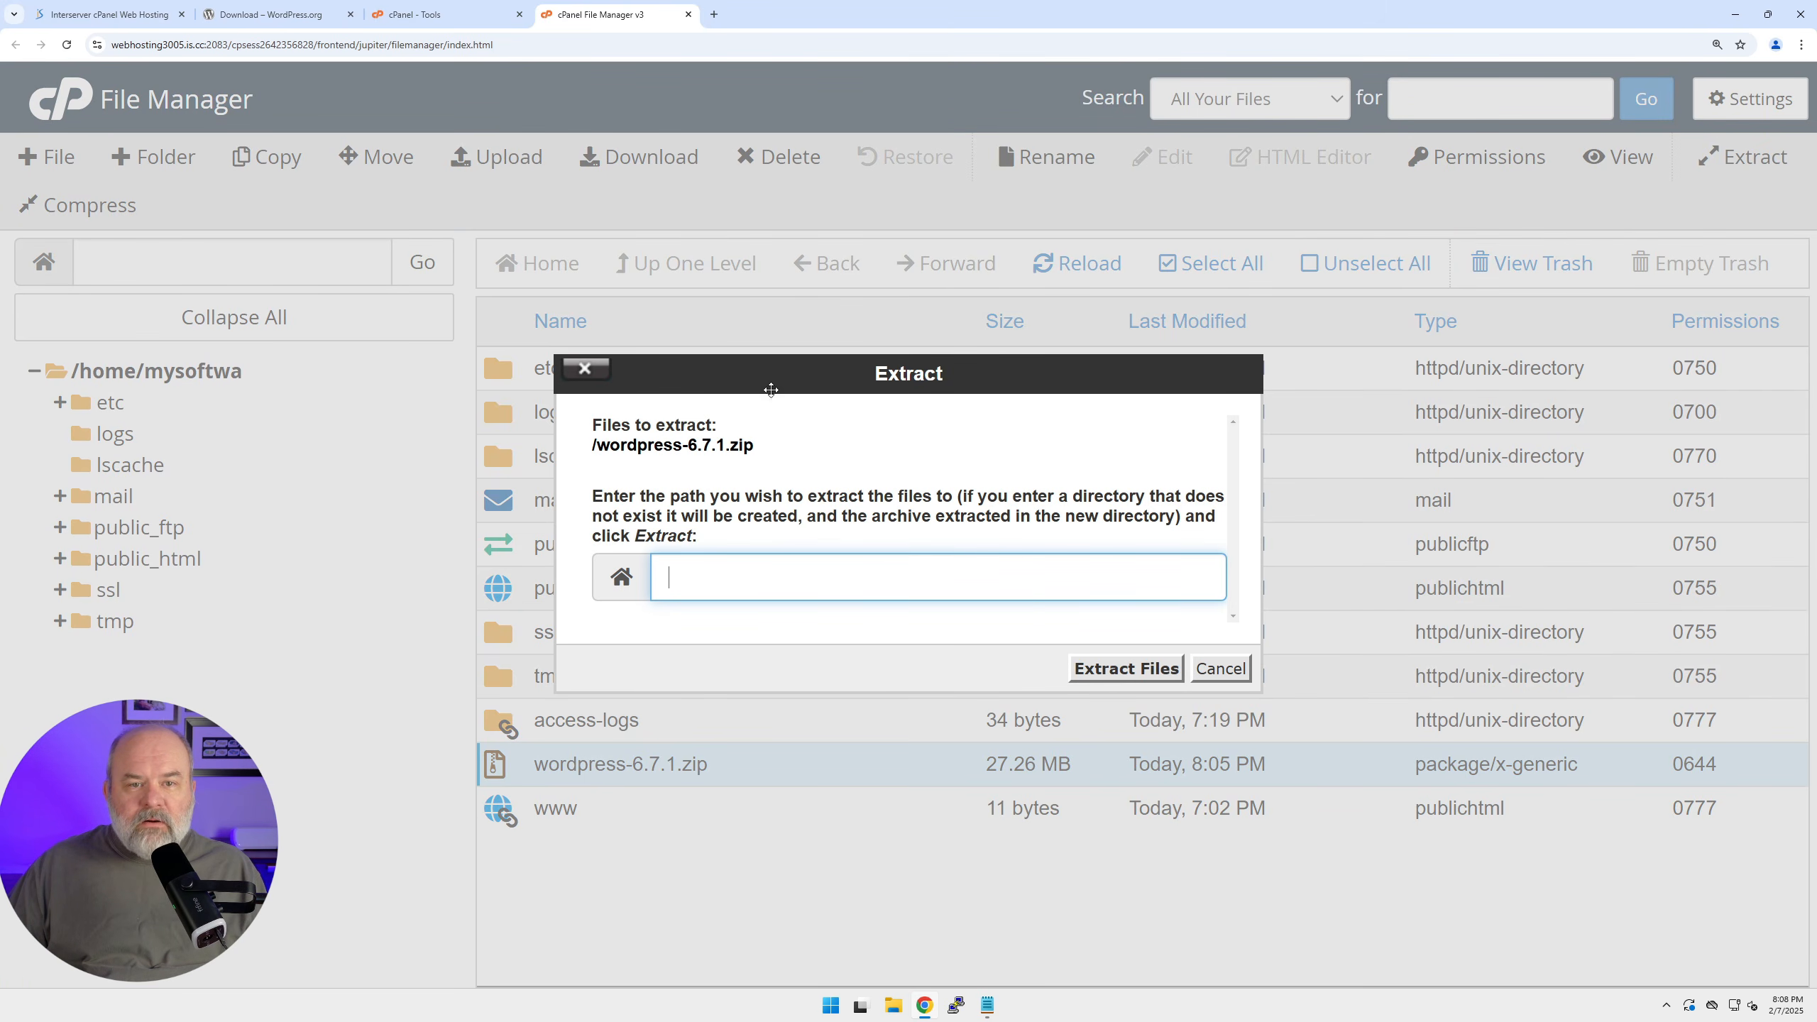
left_click(1101, 671)
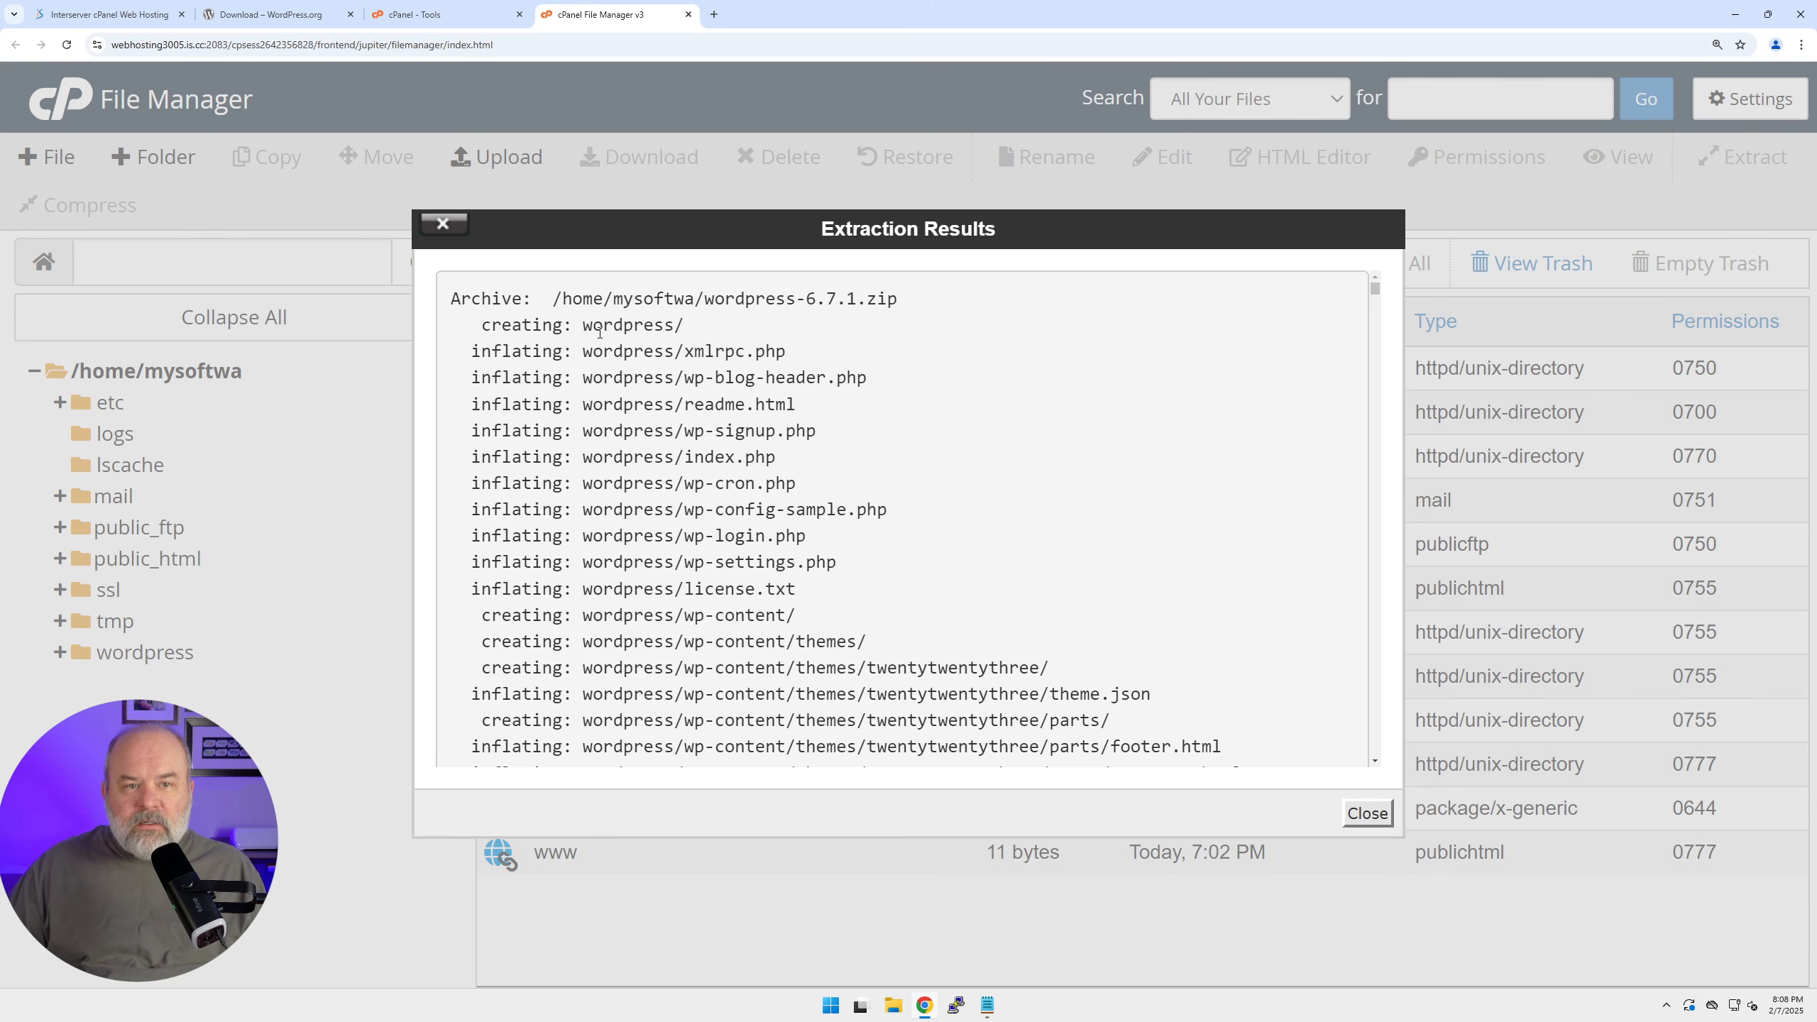
left_click_drag(584, 326, 688, 333)
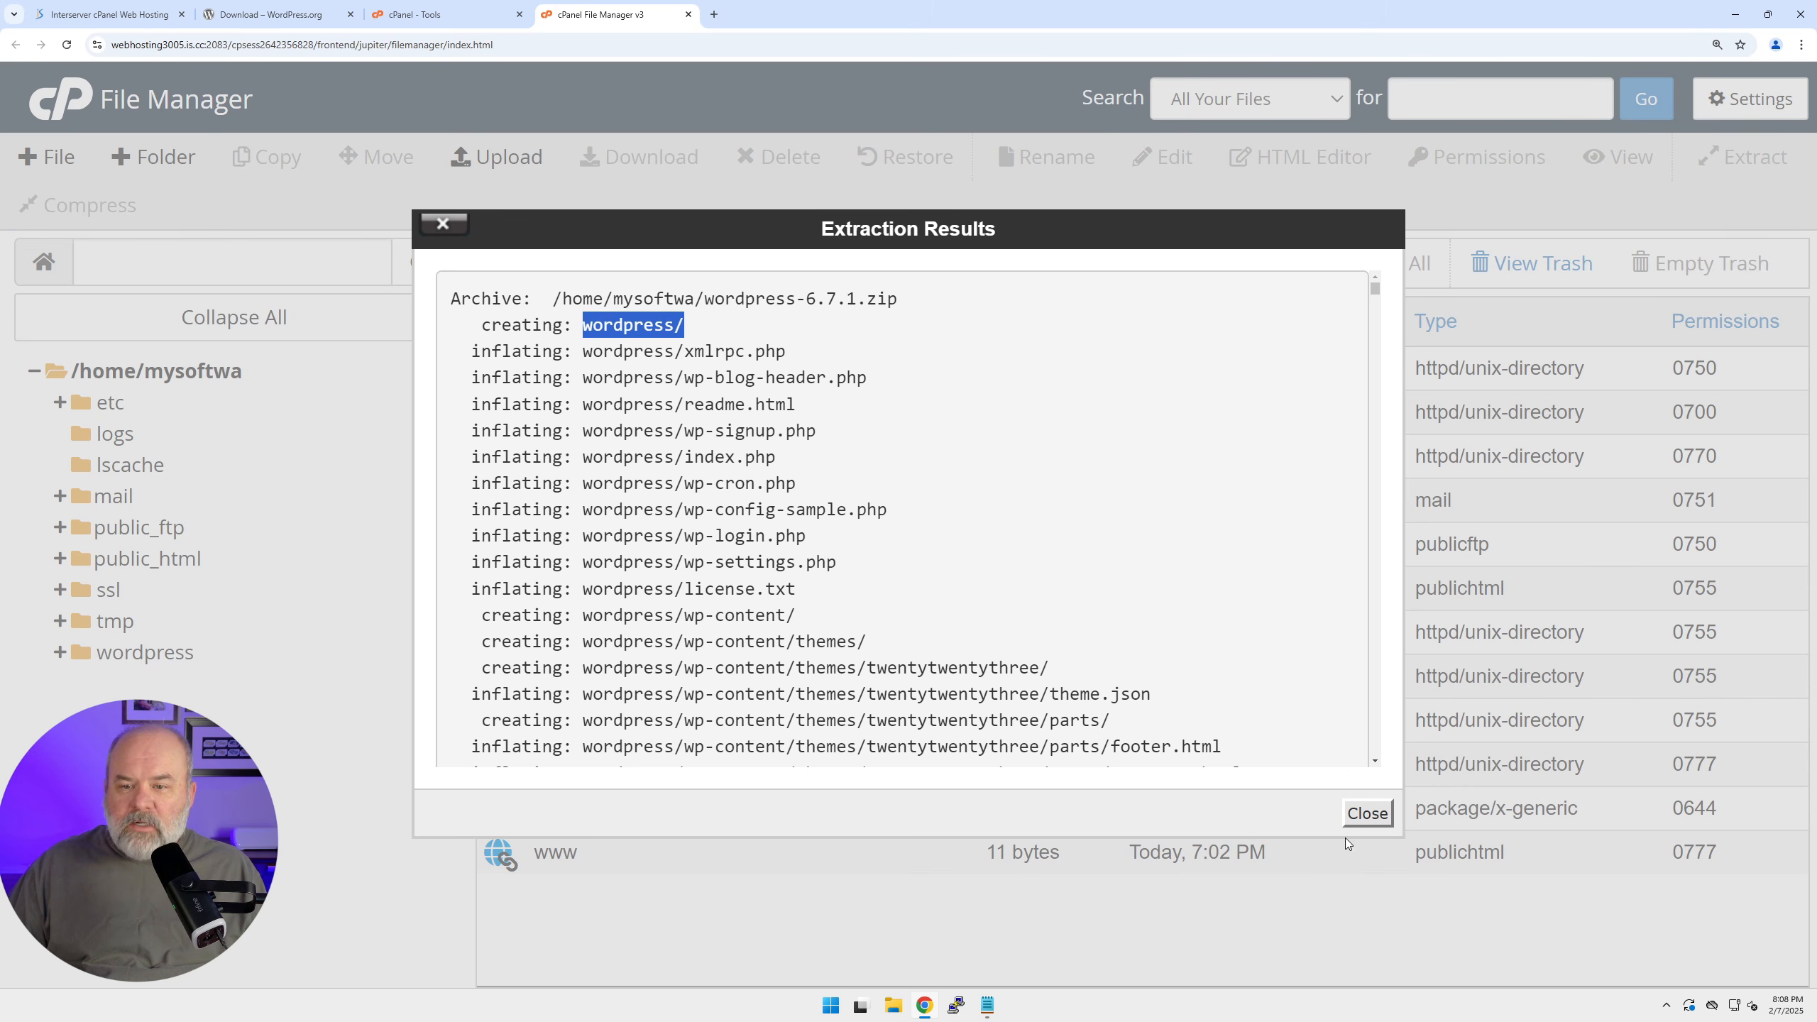
left_click(1366, 813)
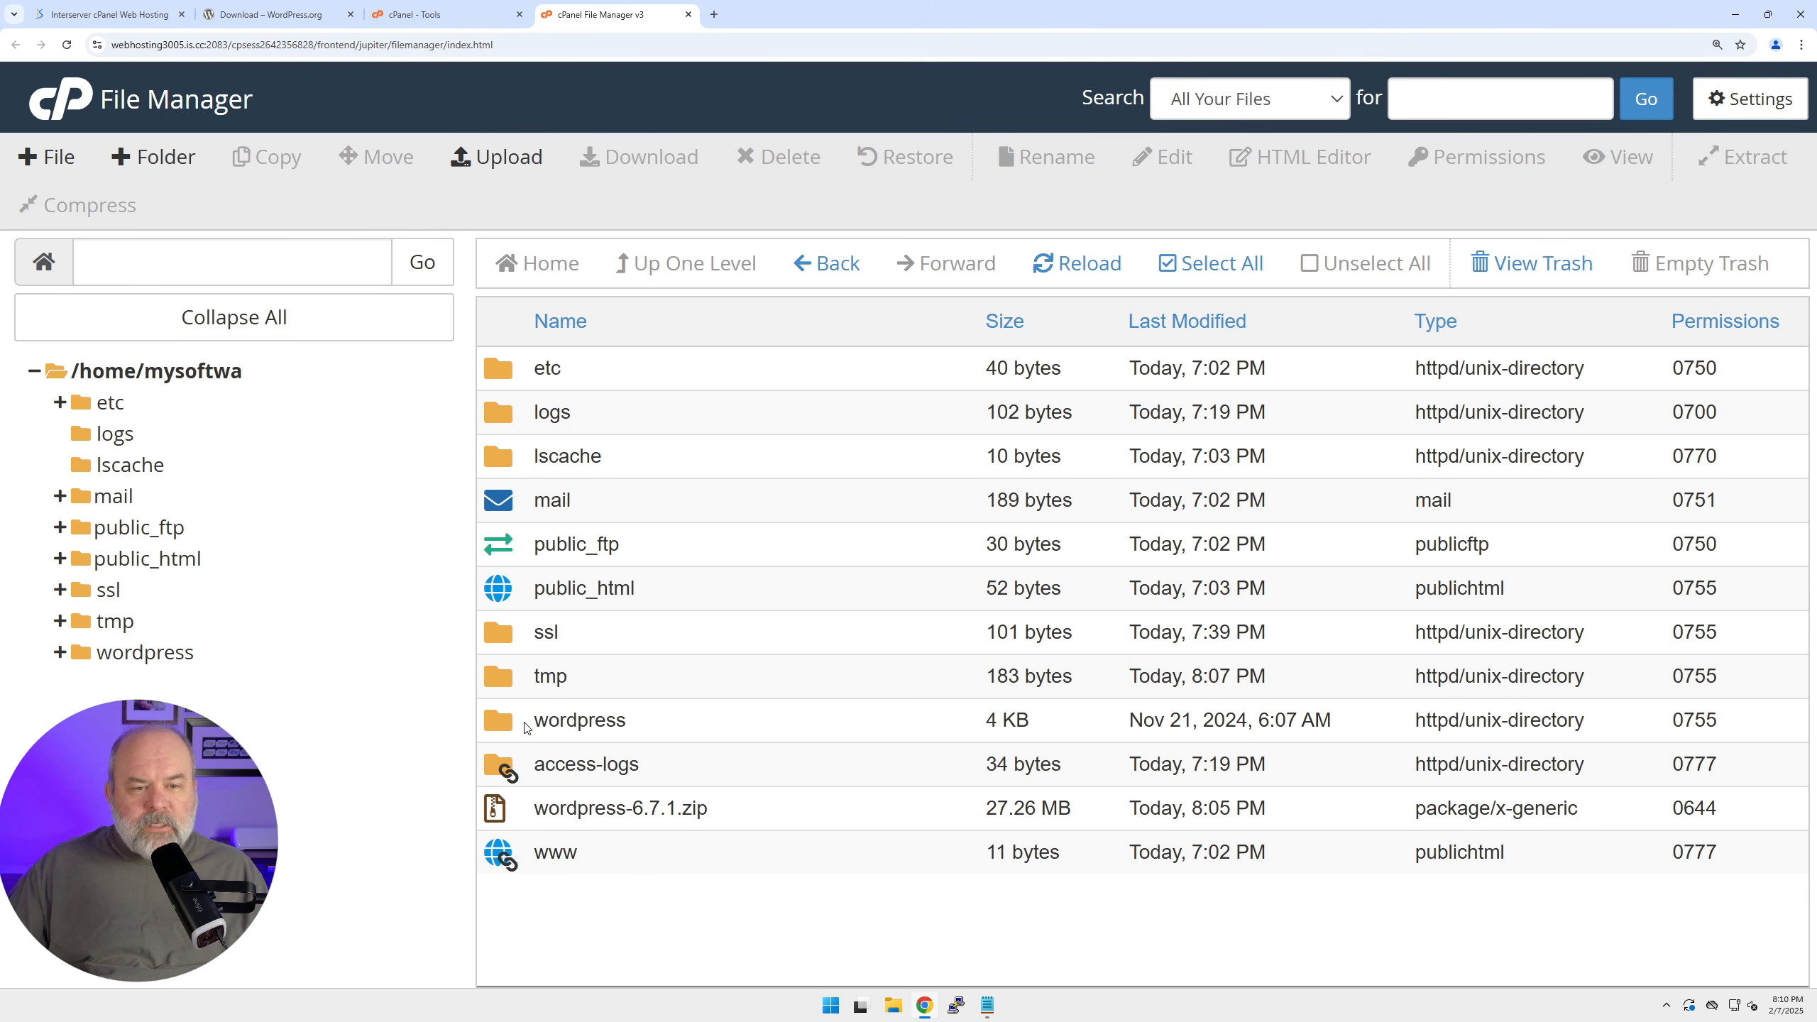
Select all 19 items in the wordpress folder and move them into public_html.
double_click(507, 726)
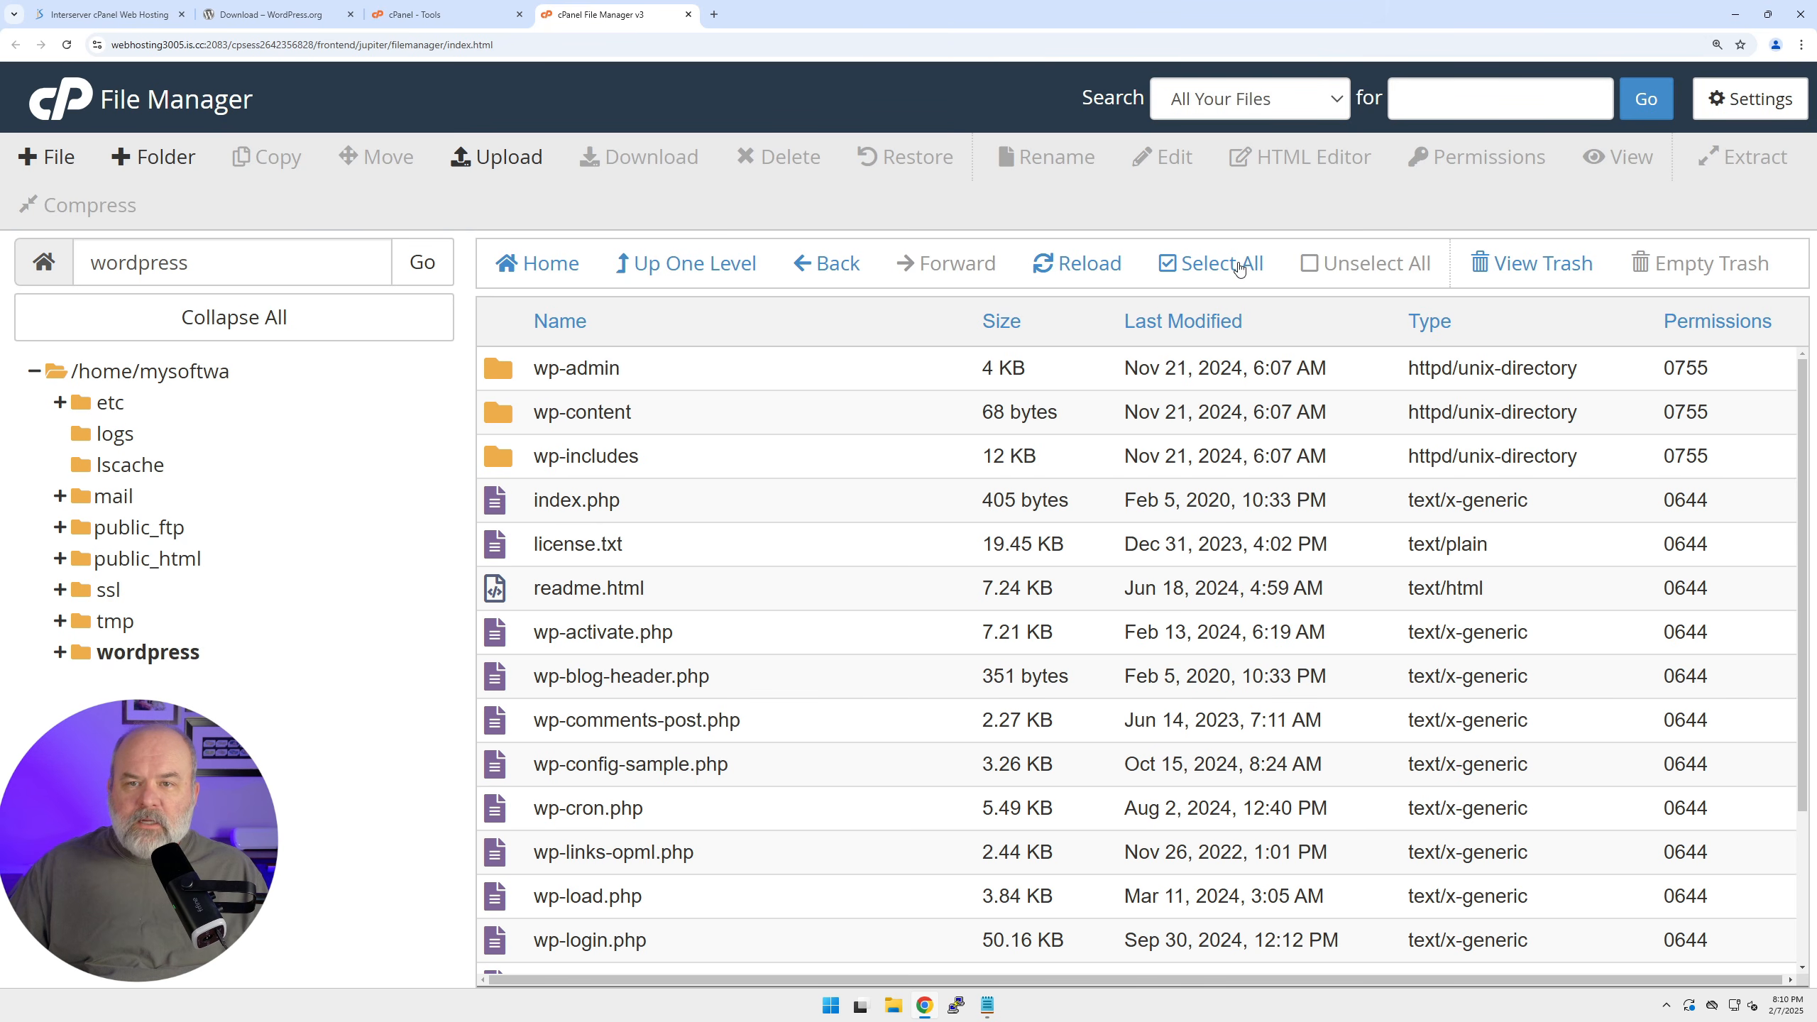
left_click(1209, 266)
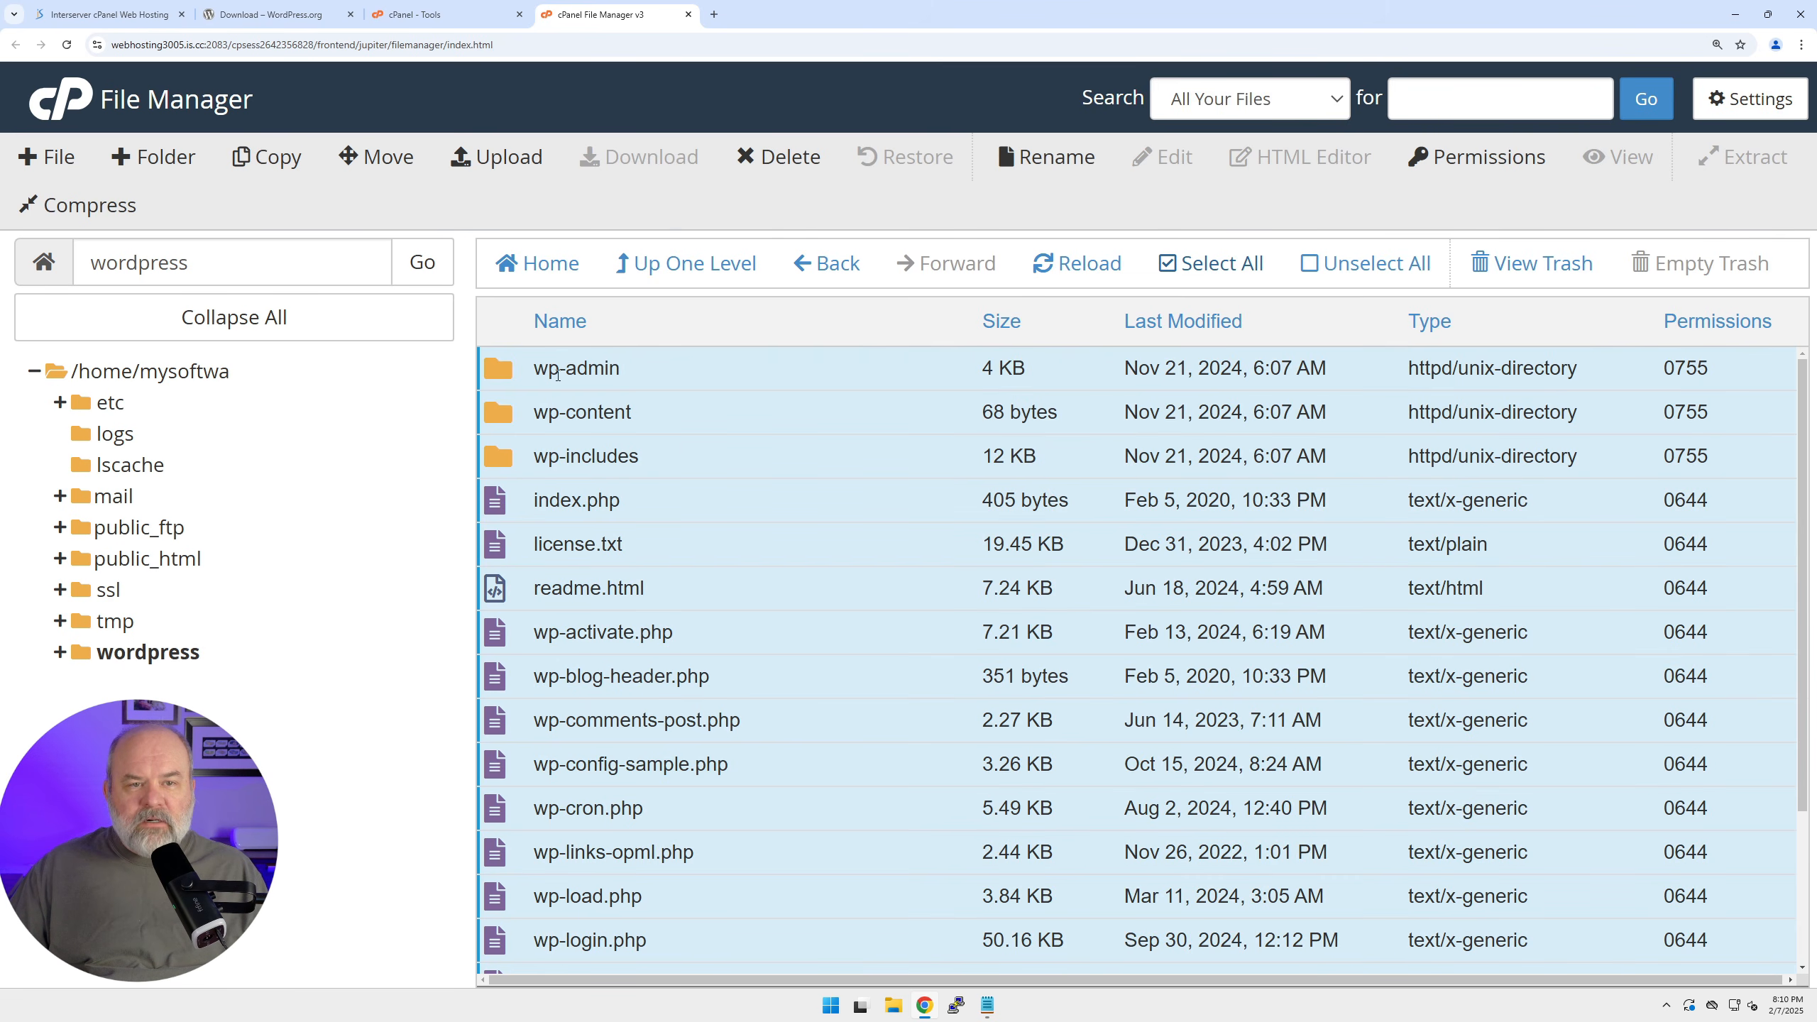
left_click_drag(525, 373, 135, 563)
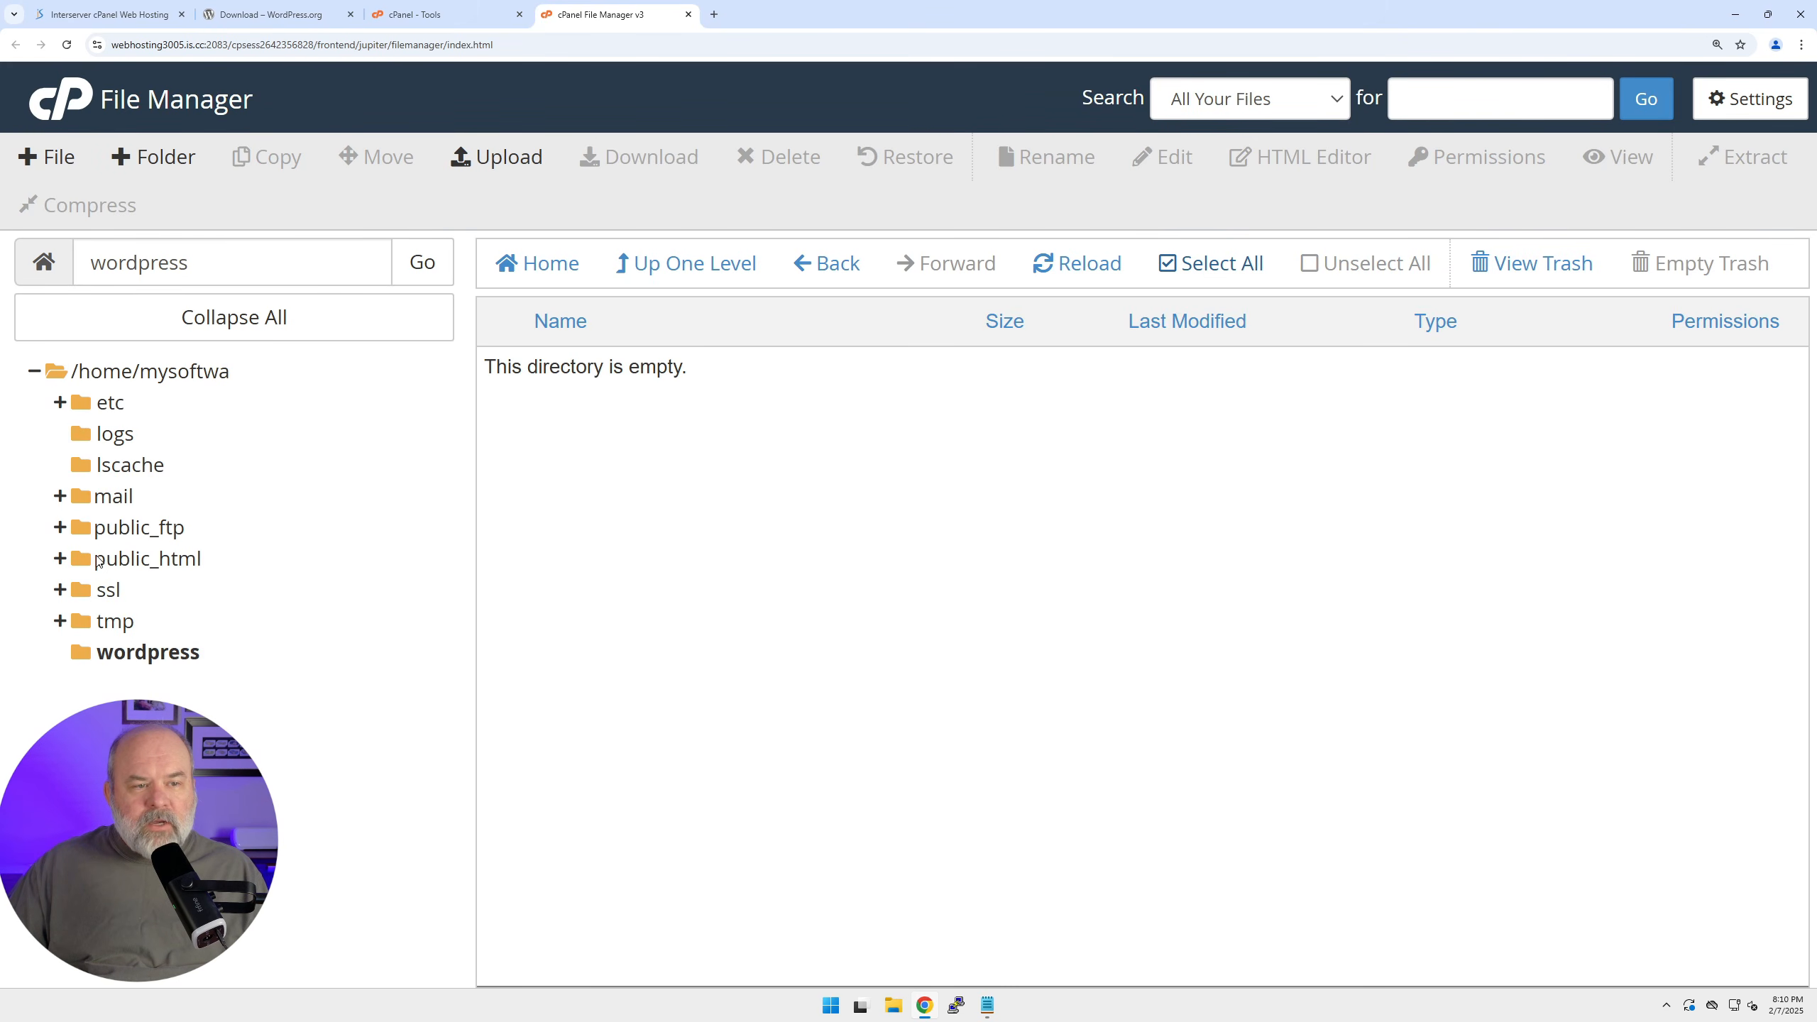
In public_html, select wp-config-sample.php and choose Edit for it.
left_click(120, 562)
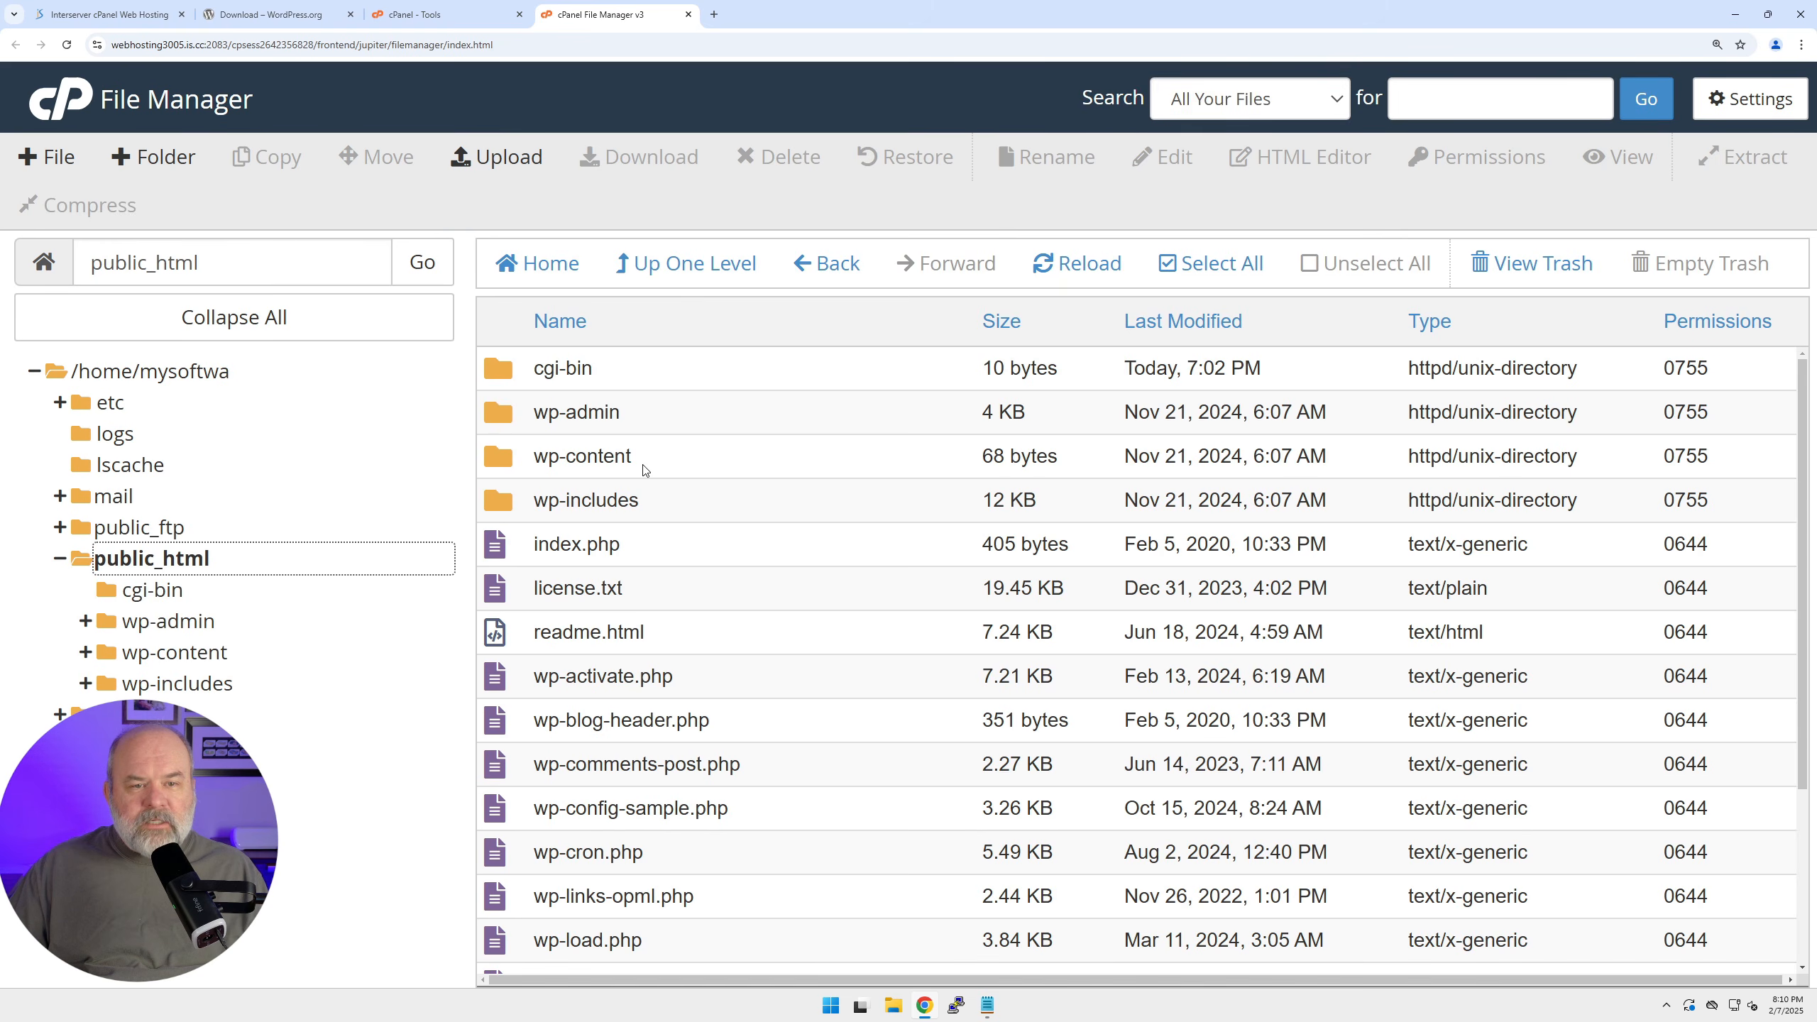
scroll(613, 569, "down", 2)
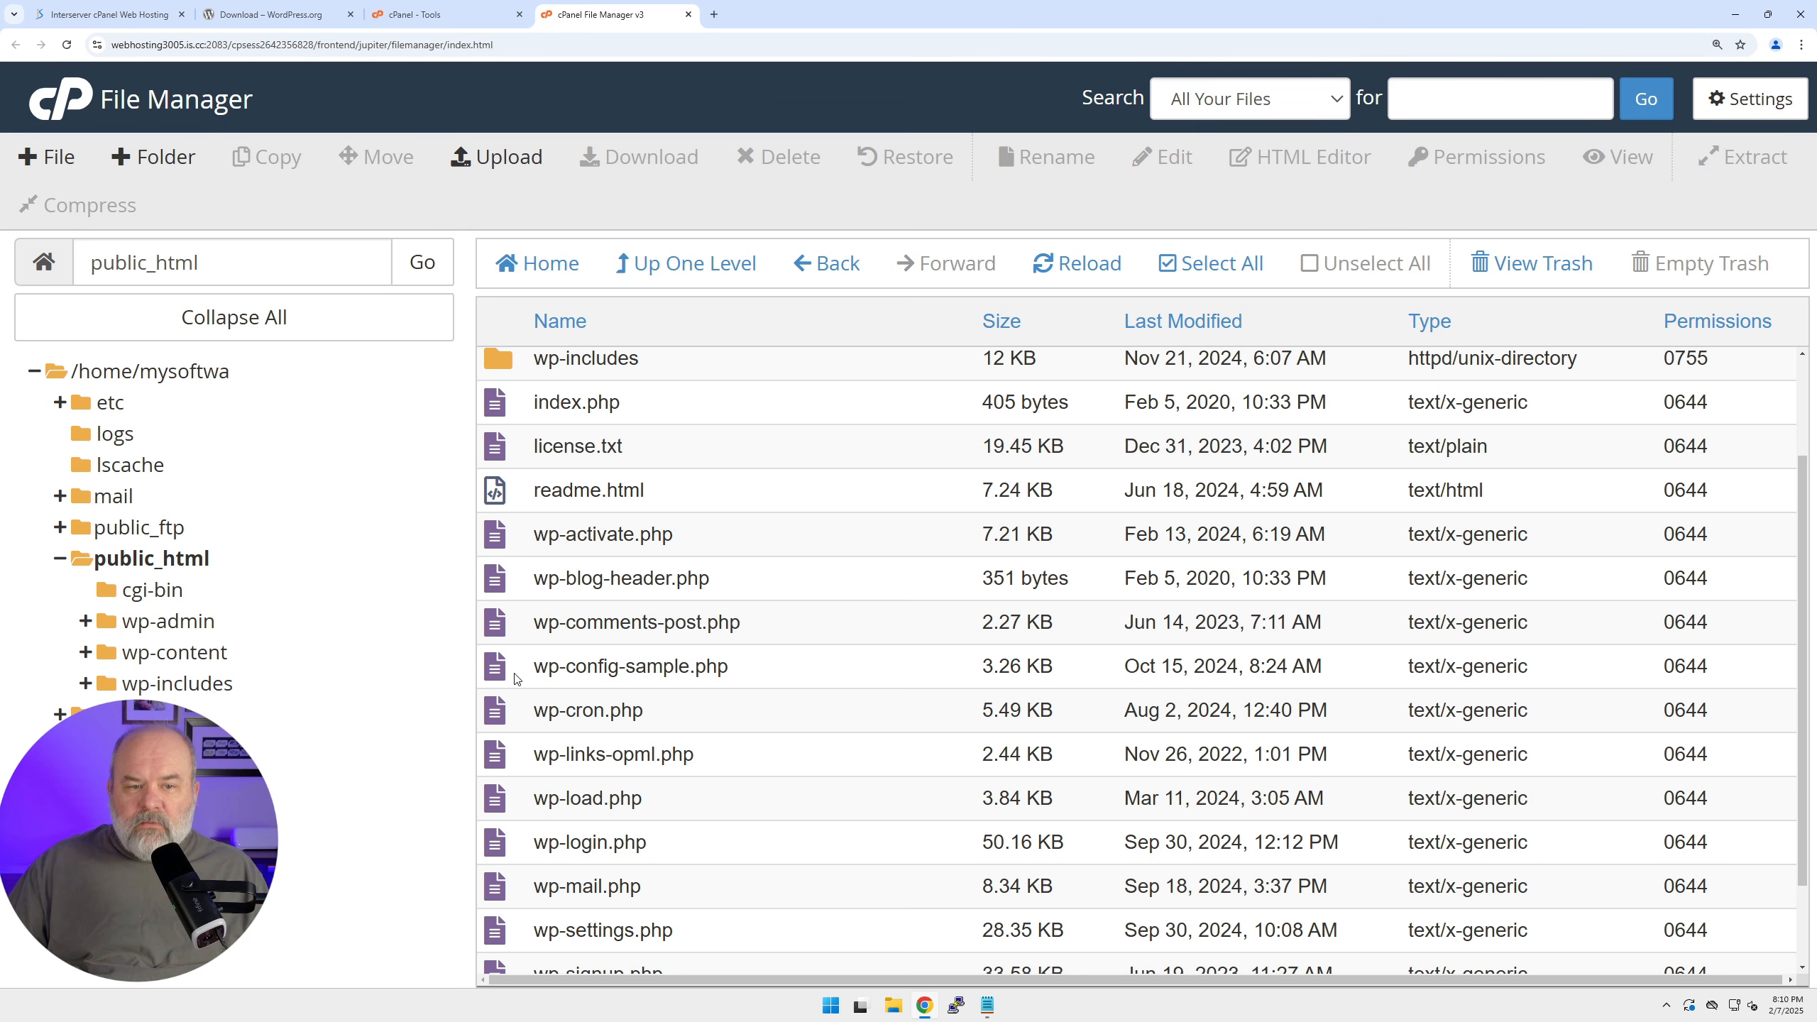
left_click(514, 674)
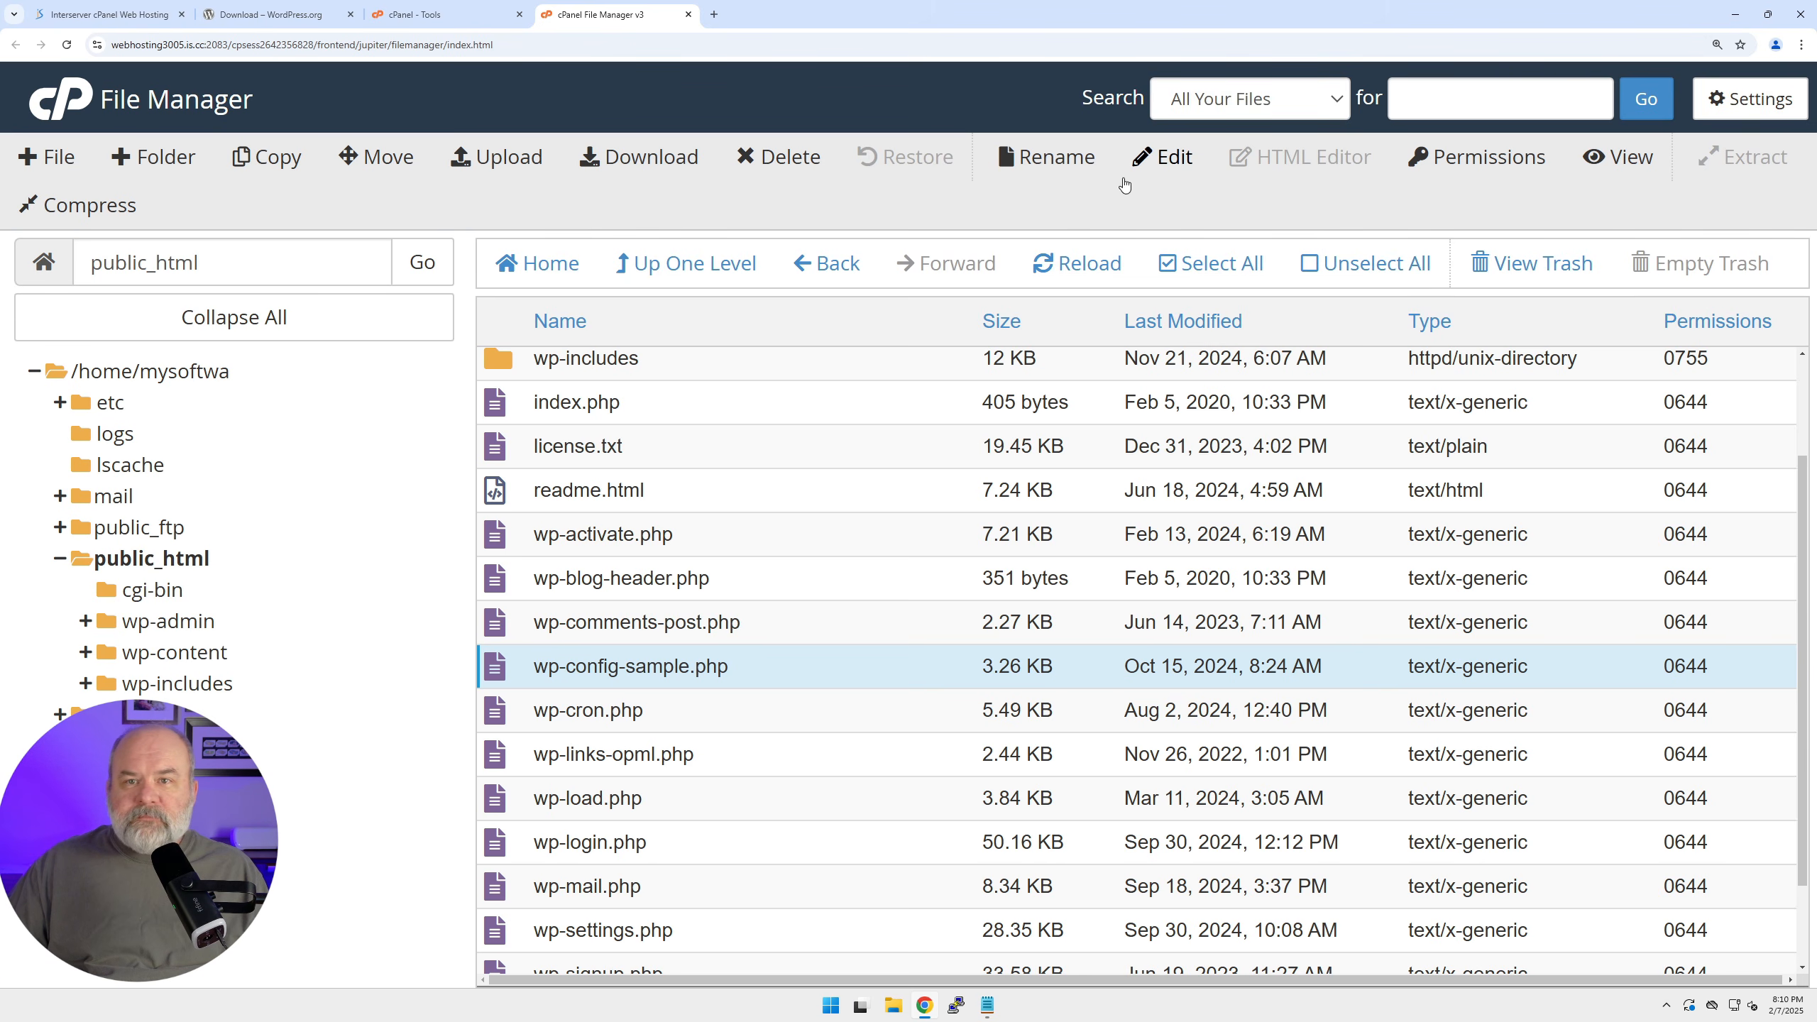
left_click(1172, 156)
Open the file in the code editor and replace the DB_NAME placeholder with the database name from the notes.
left_click(1162, 742)
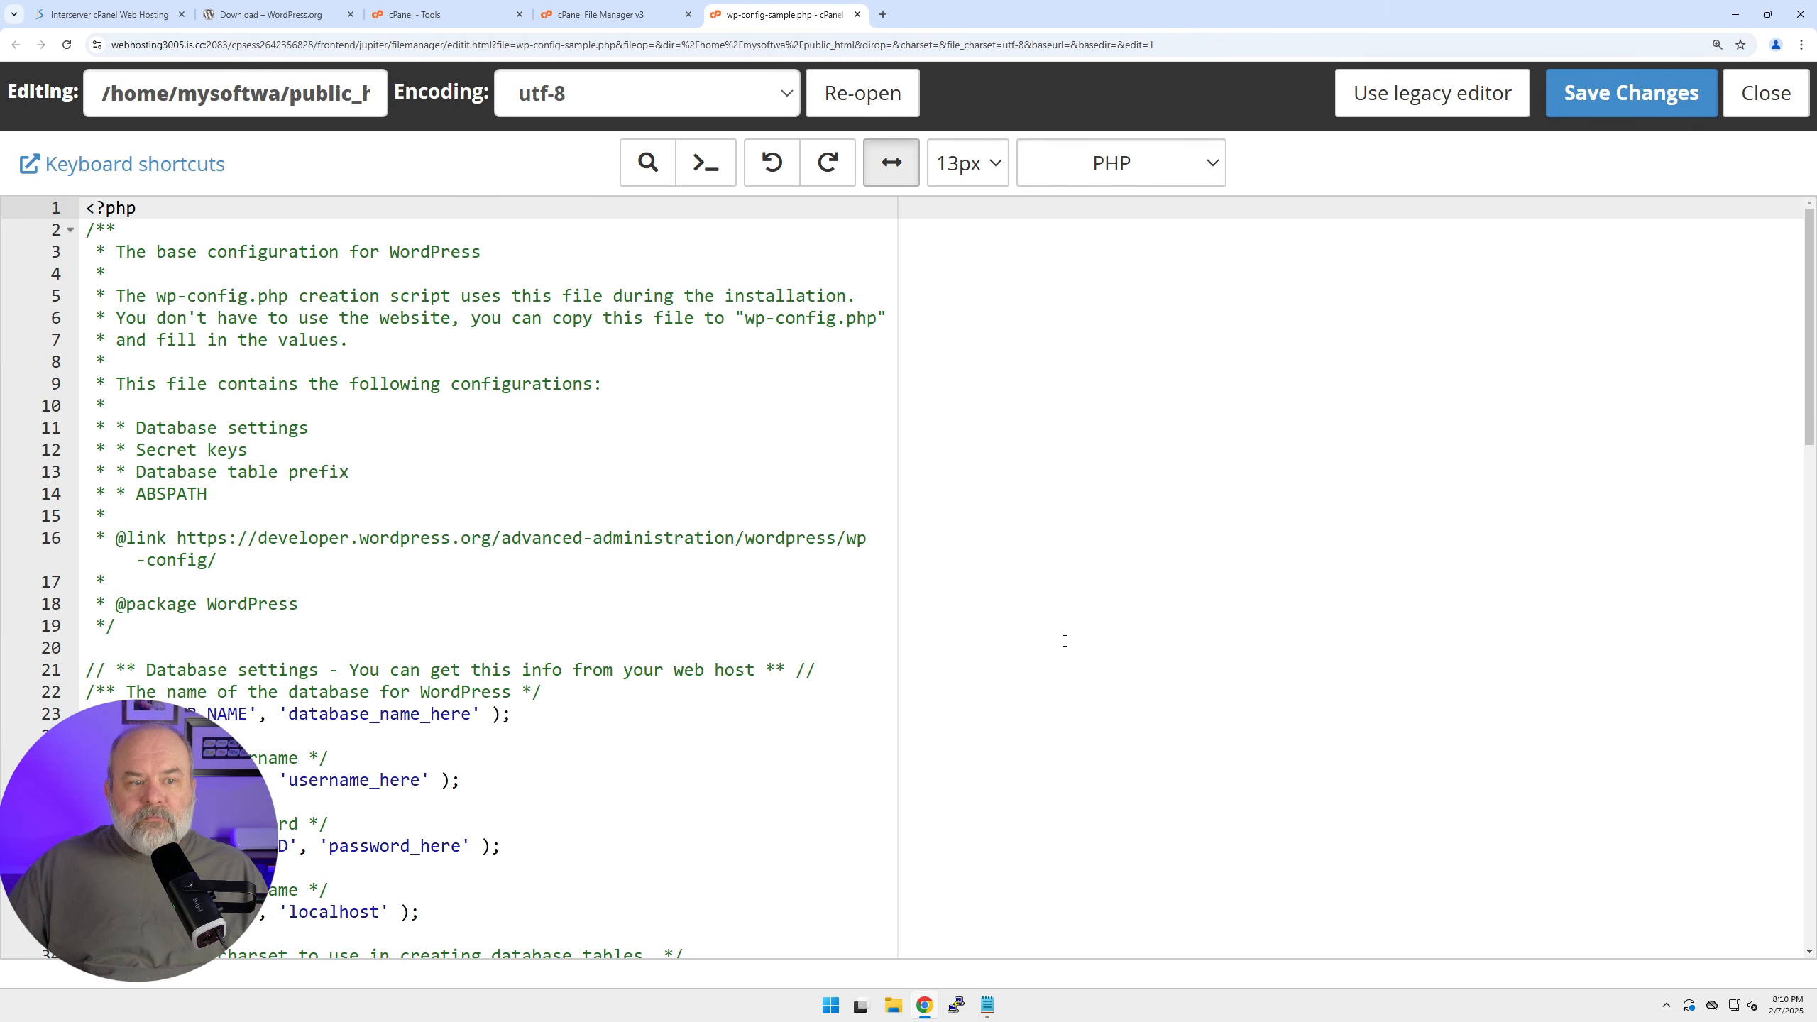
scroll(591, 676, "down", 1)
scroll(555, 709, "down", 3)
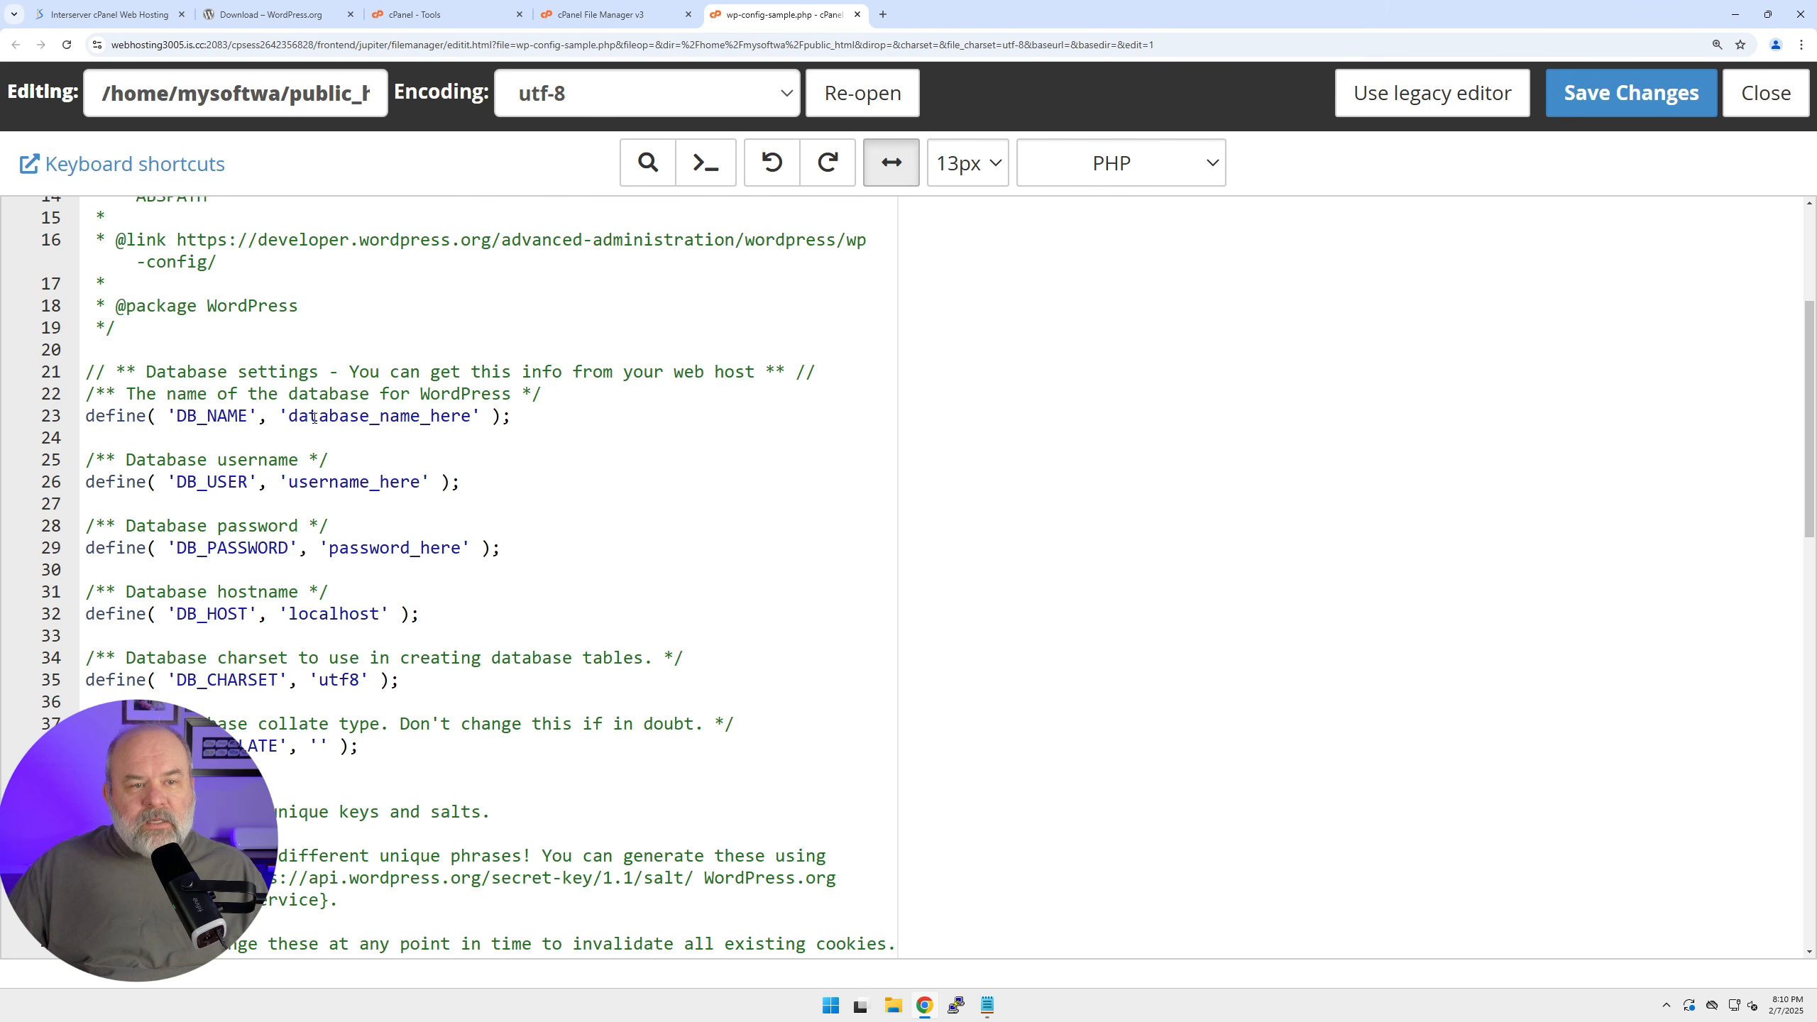
mouse_move(997, 1011)
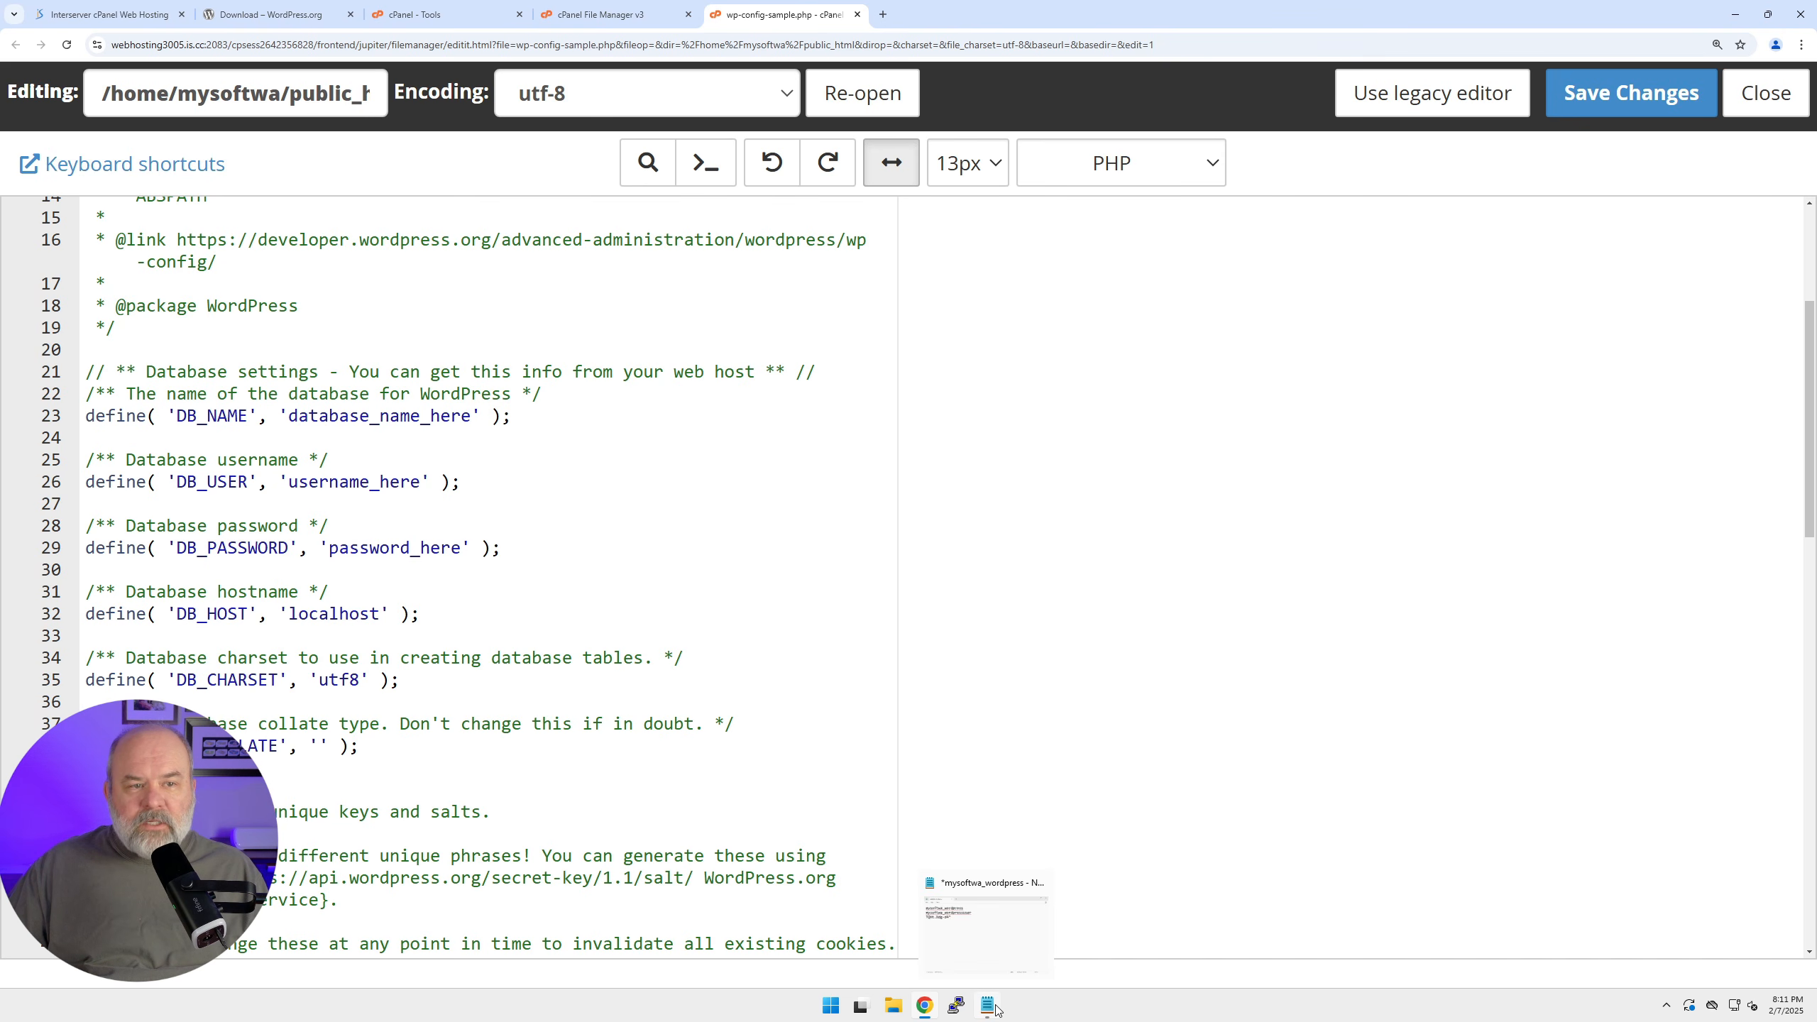
left_click(988, 1006)
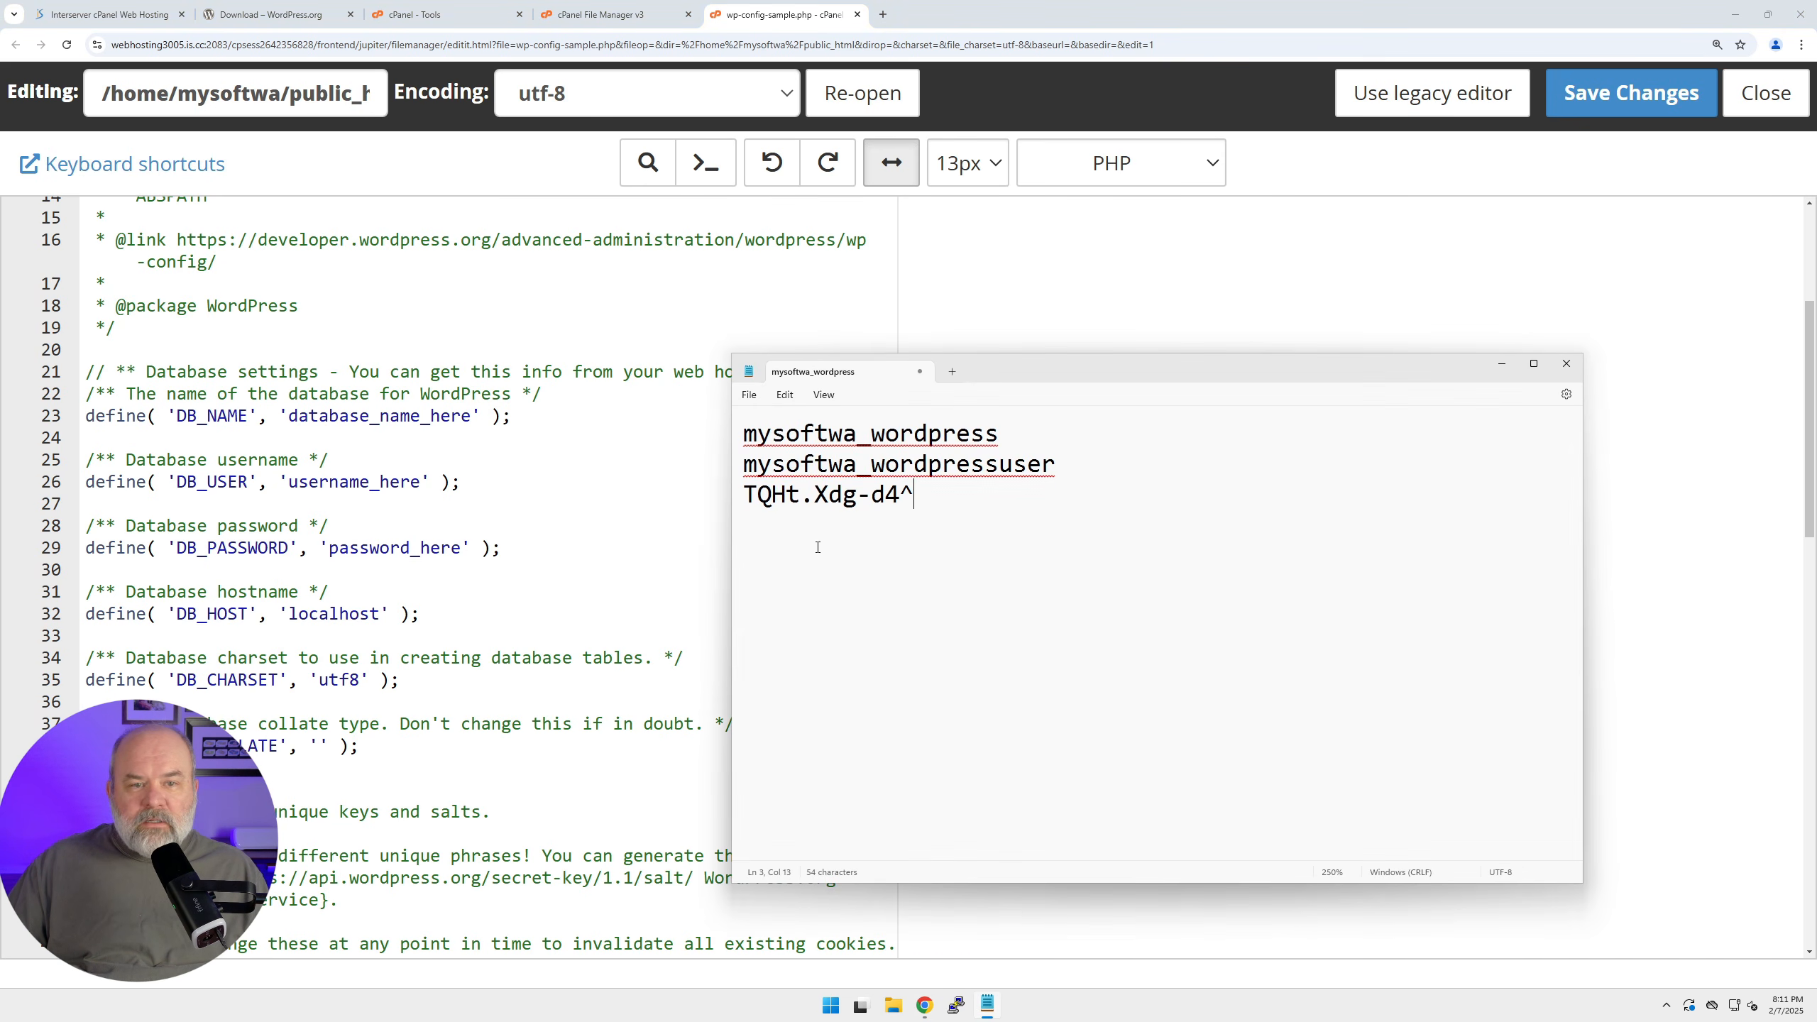
key("shift+Home")
key("ctrl+c")
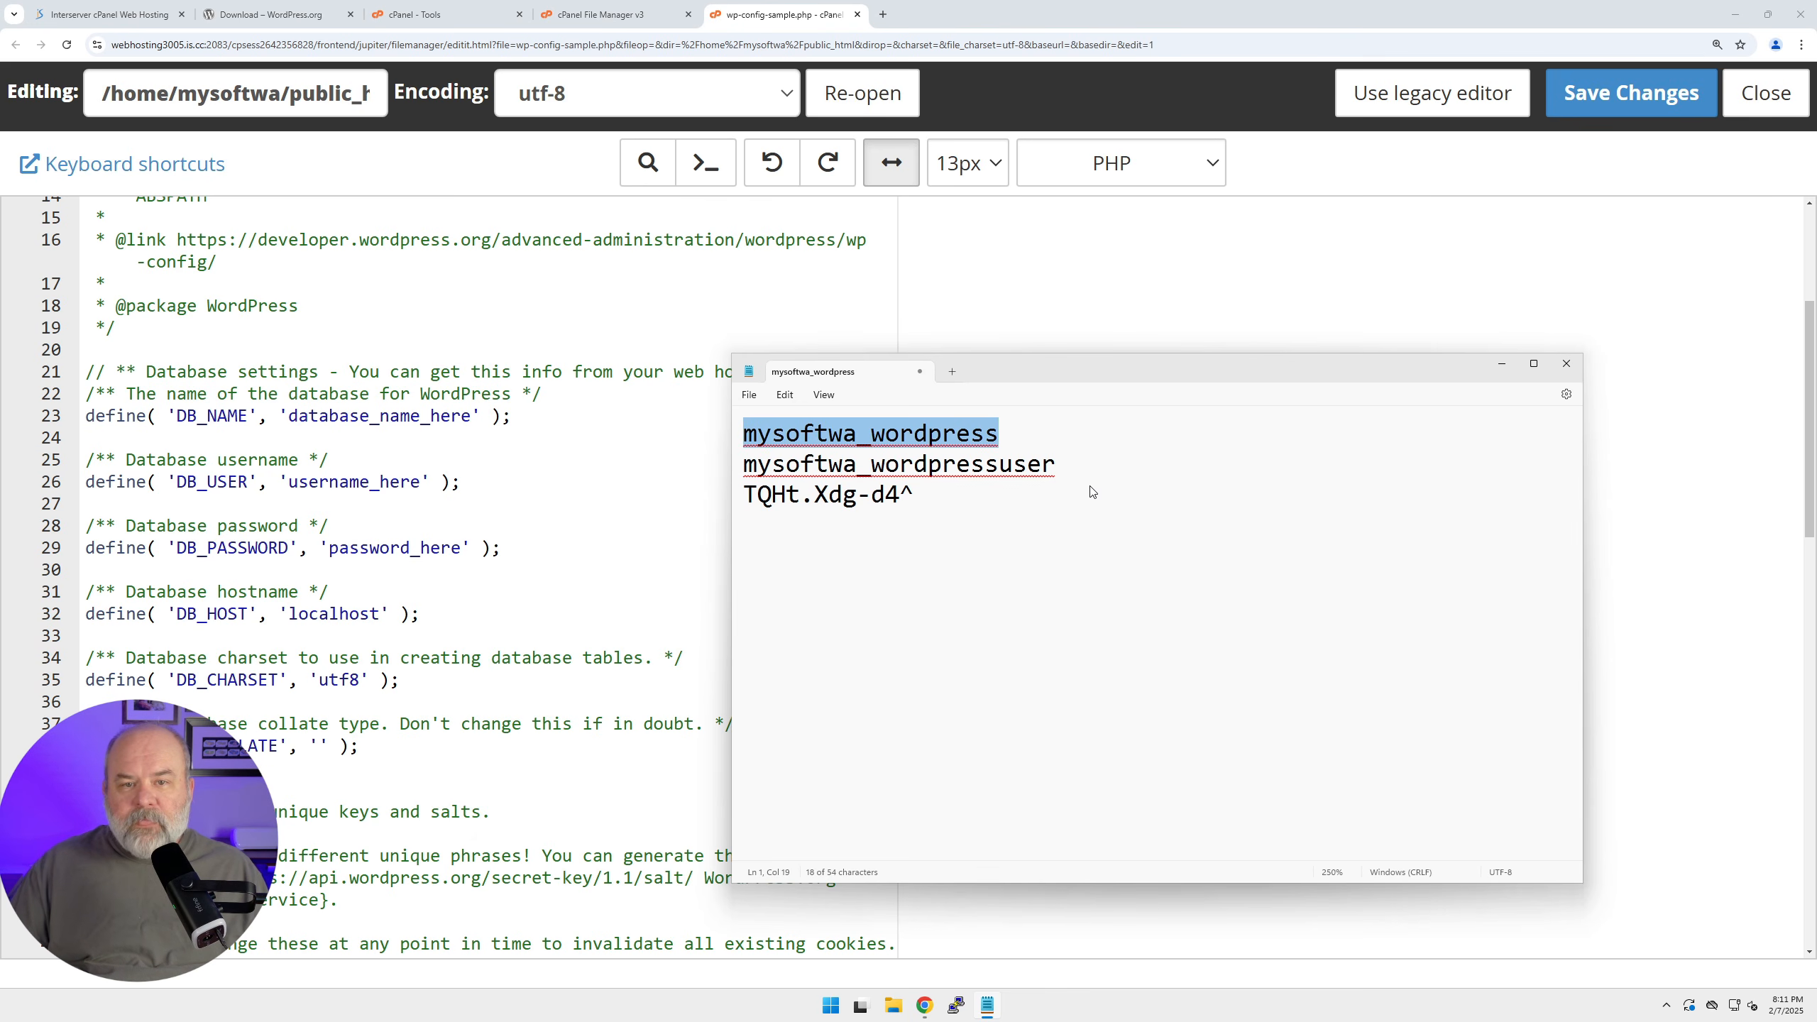
left_click(297, 417)
left_click_drag(297, 417, 501, 417)
key("shift+Left")
key("shift+Left")
key("shift+Left")
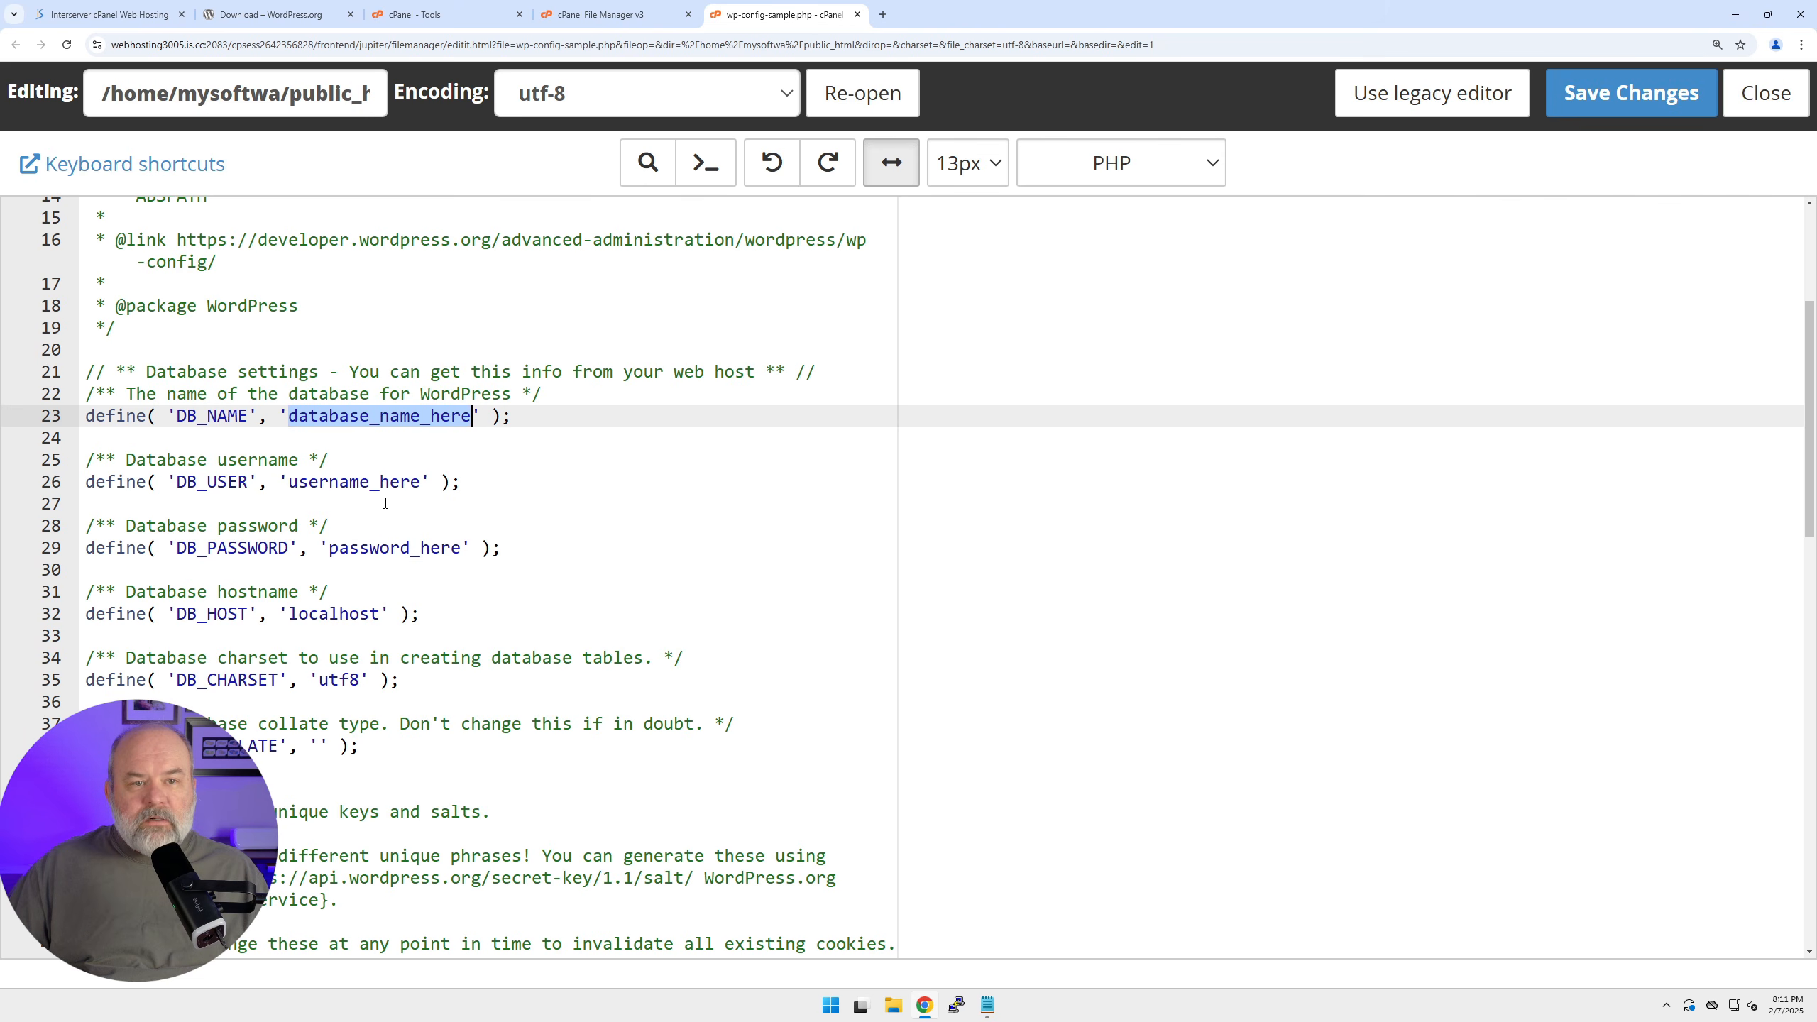
key("ctrl+v")
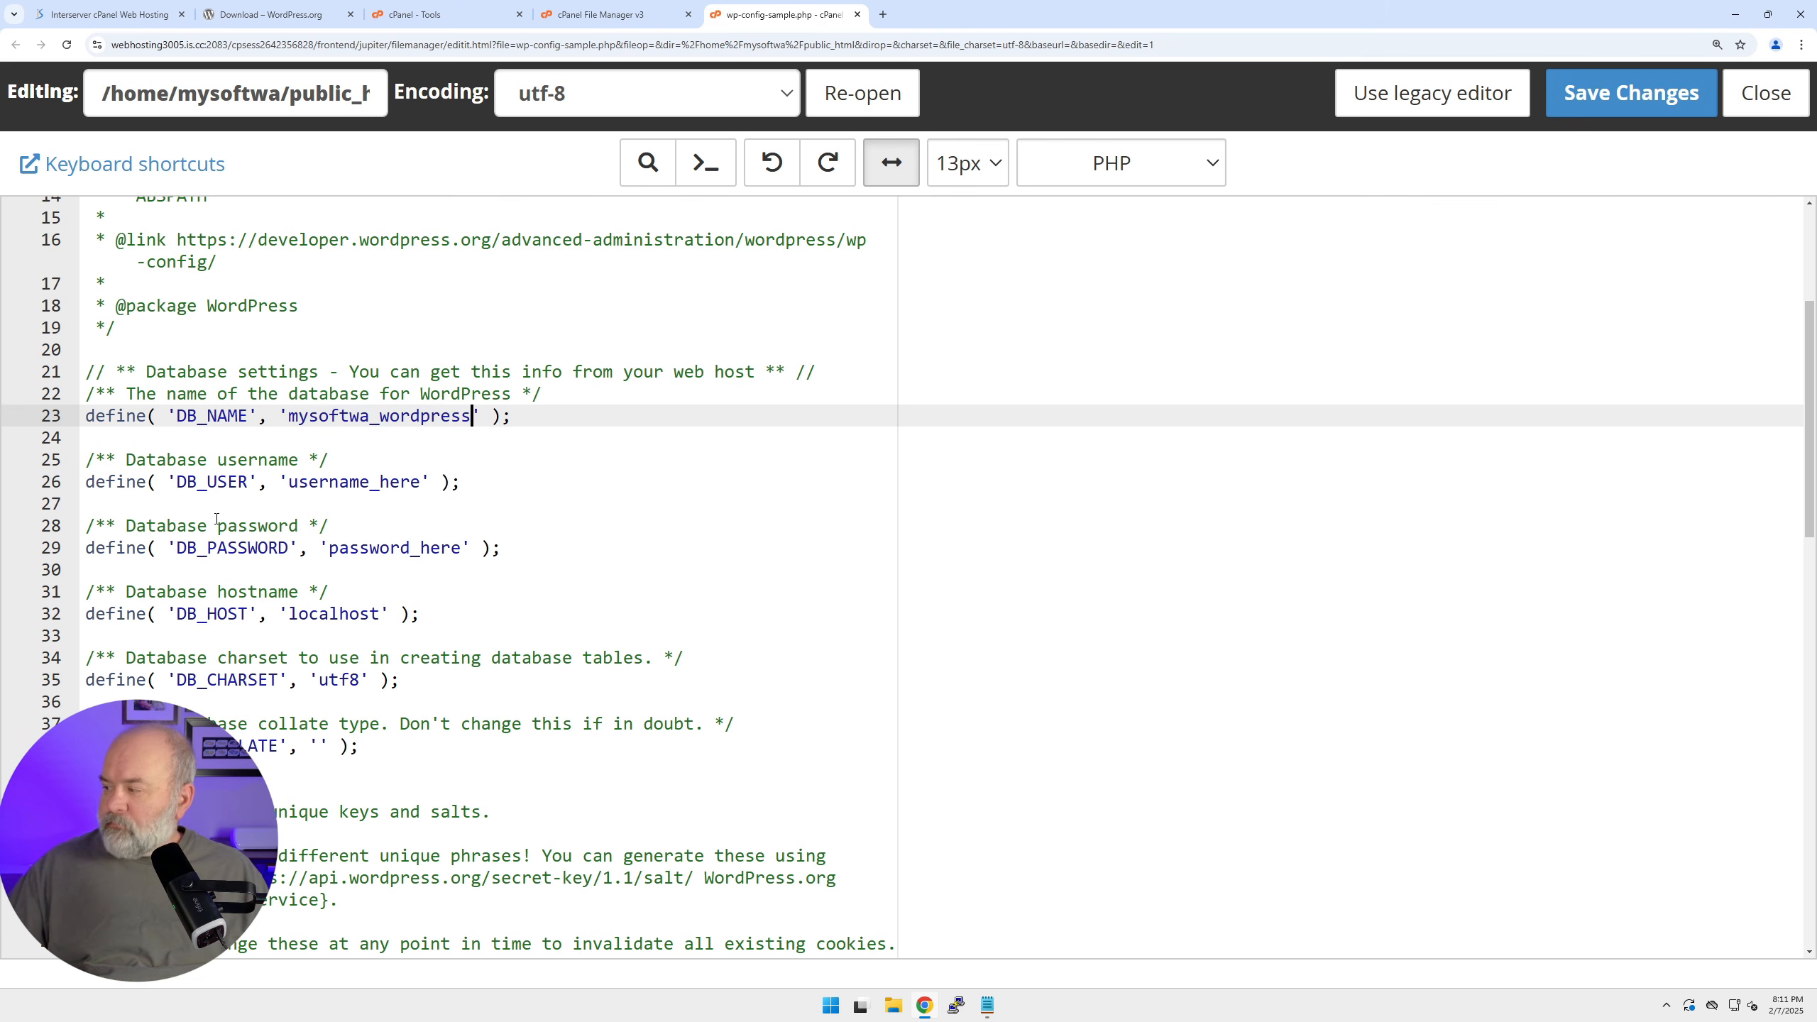
key("ctrl+plus")
key("ctrl+plus")
Replace the DB_USER placeholder with the database username copied from the notes.
scroll(164, 529, "down", 4)
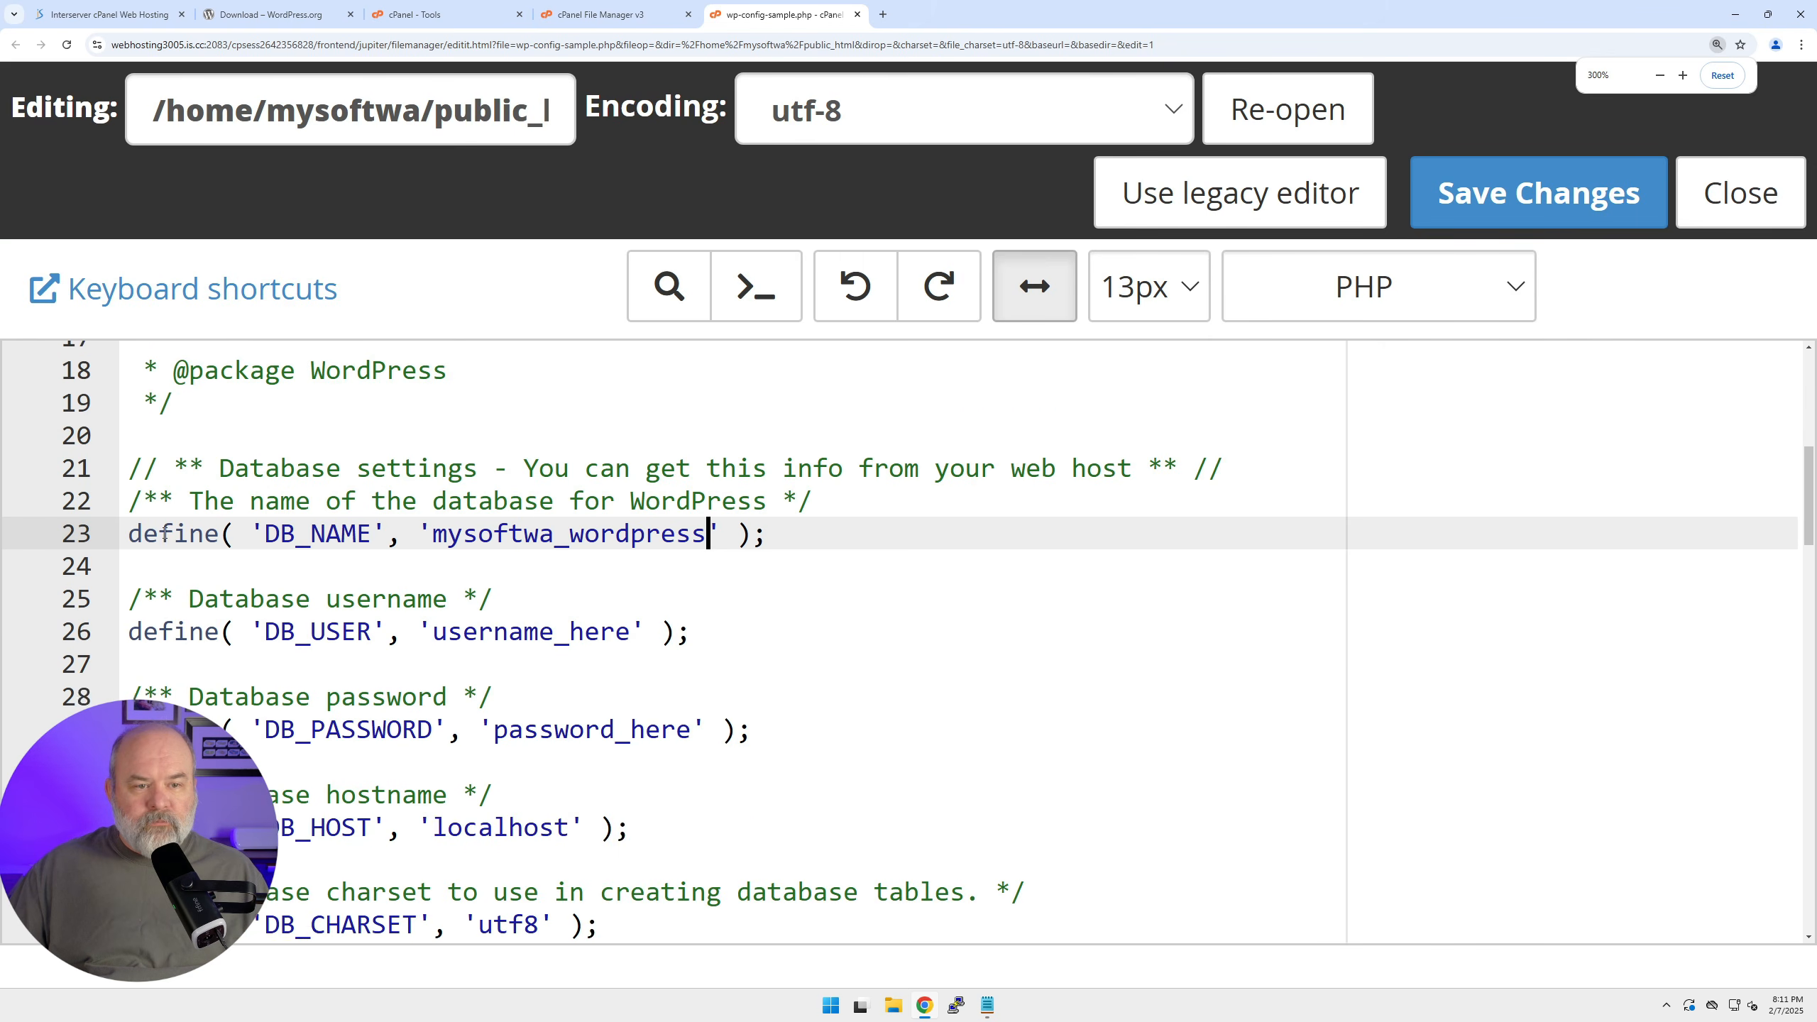
left_click(987, 1005)
left_click(1098, 465)
double_click(1098, 465)
key("ctrl+c")
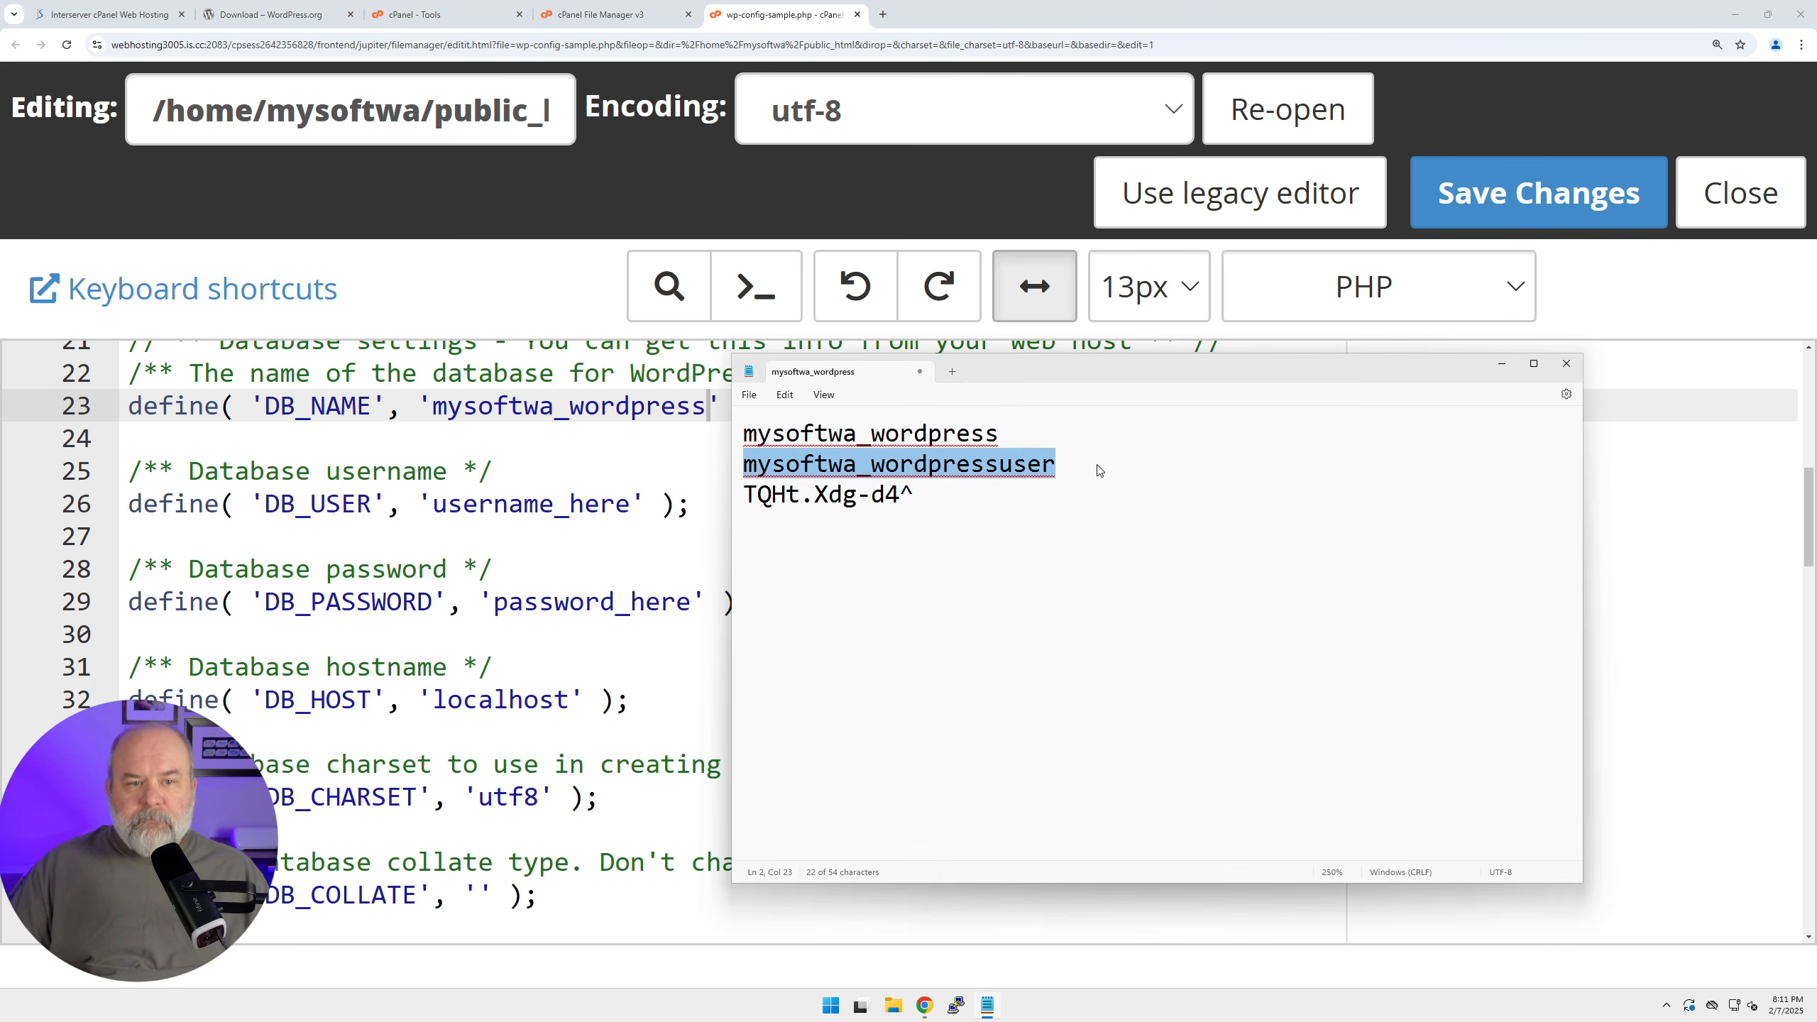
left_click(439, 506)
key("shift+End")
key("shift+Left")
key("shift+Left")
key("shift+Left")
key("shift+Left")
key("ctrl+v")
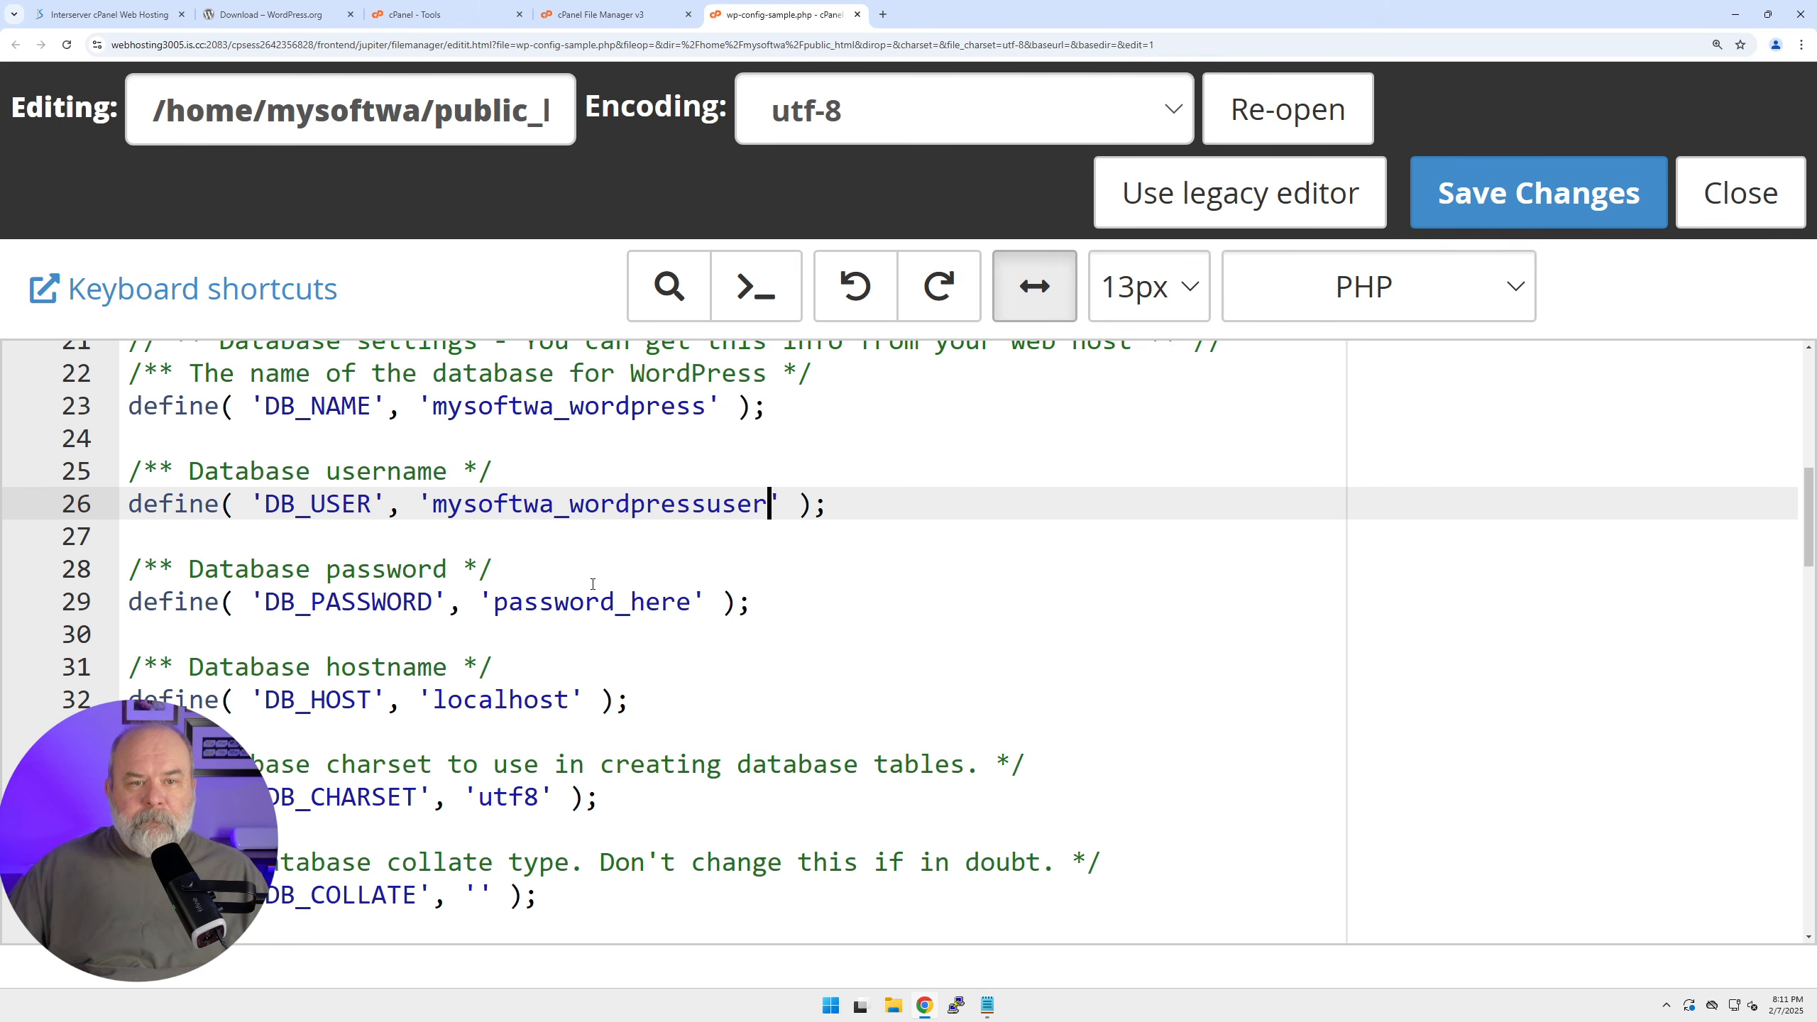
Fill DB_PASSWORD with the database password from the notes, then save the file and close the editor.
left_click(988, 1006)
left_click(1115, 596)
key("shift+Home")
key("ctrl+c")
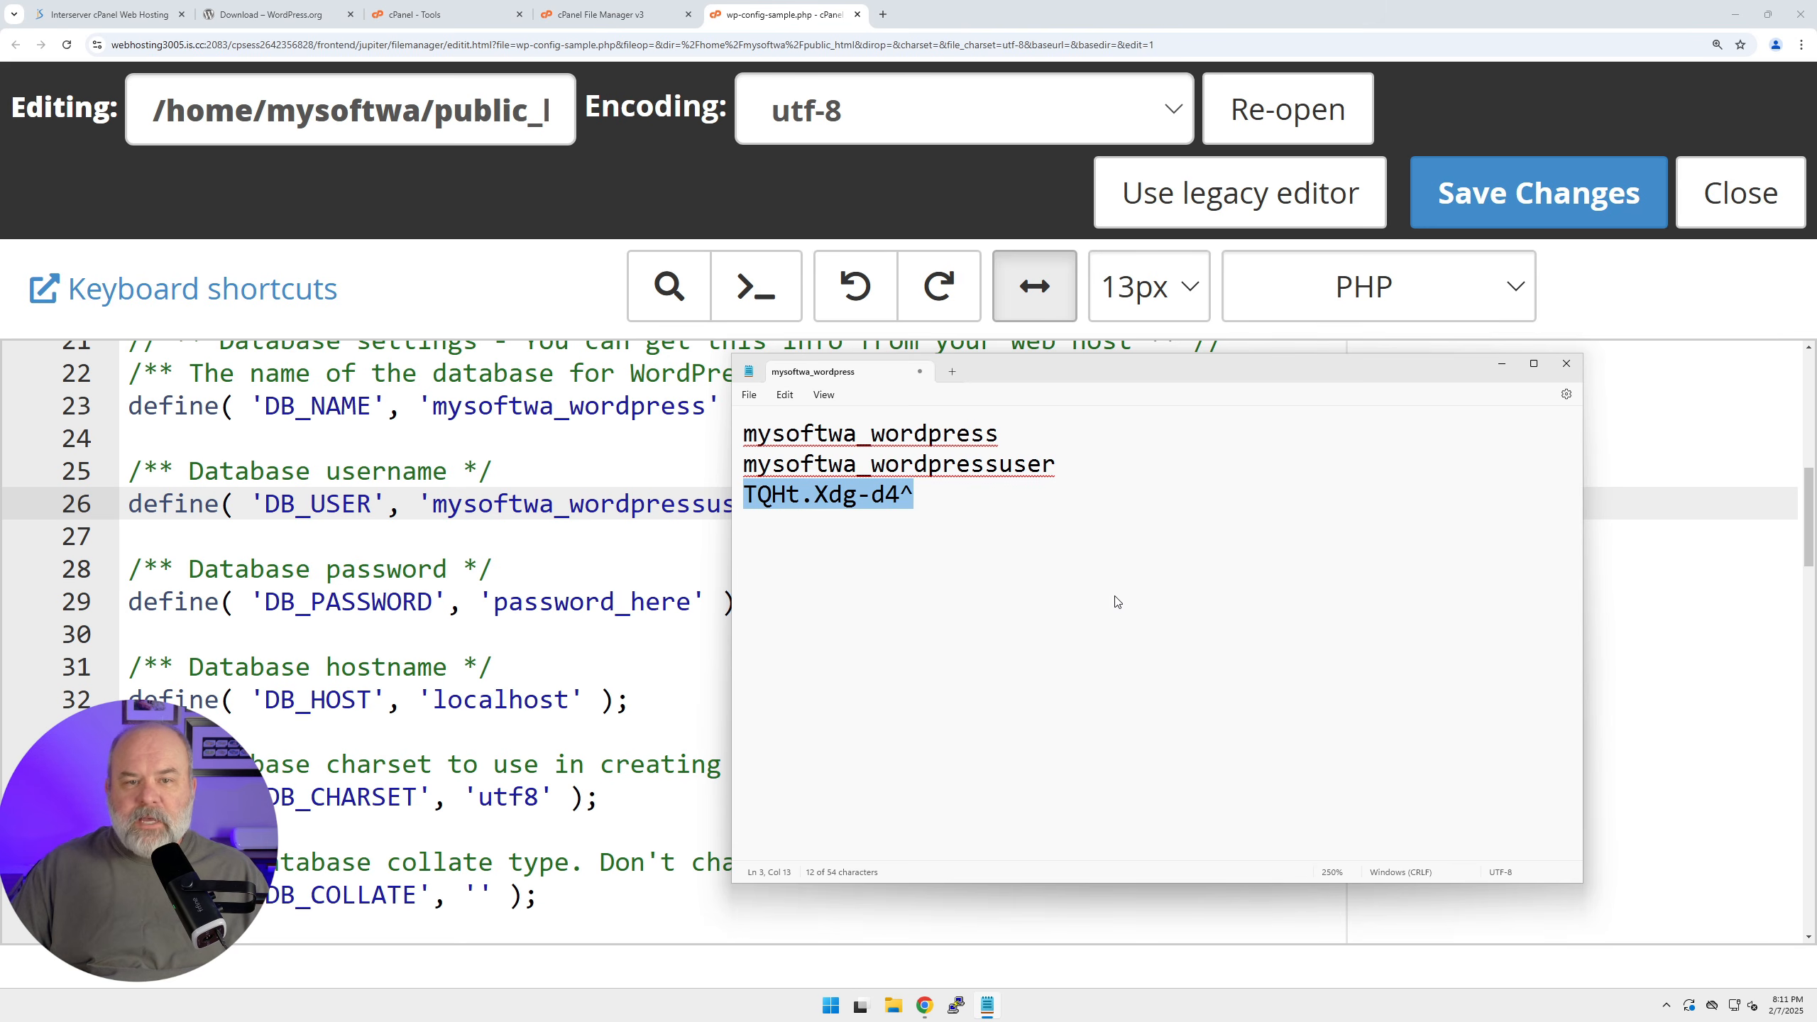
left_click(496, 603)
key("shift+End")
key("shift+Left")
key("shift+Left")
key("shift+Left")
key("shift+Left")
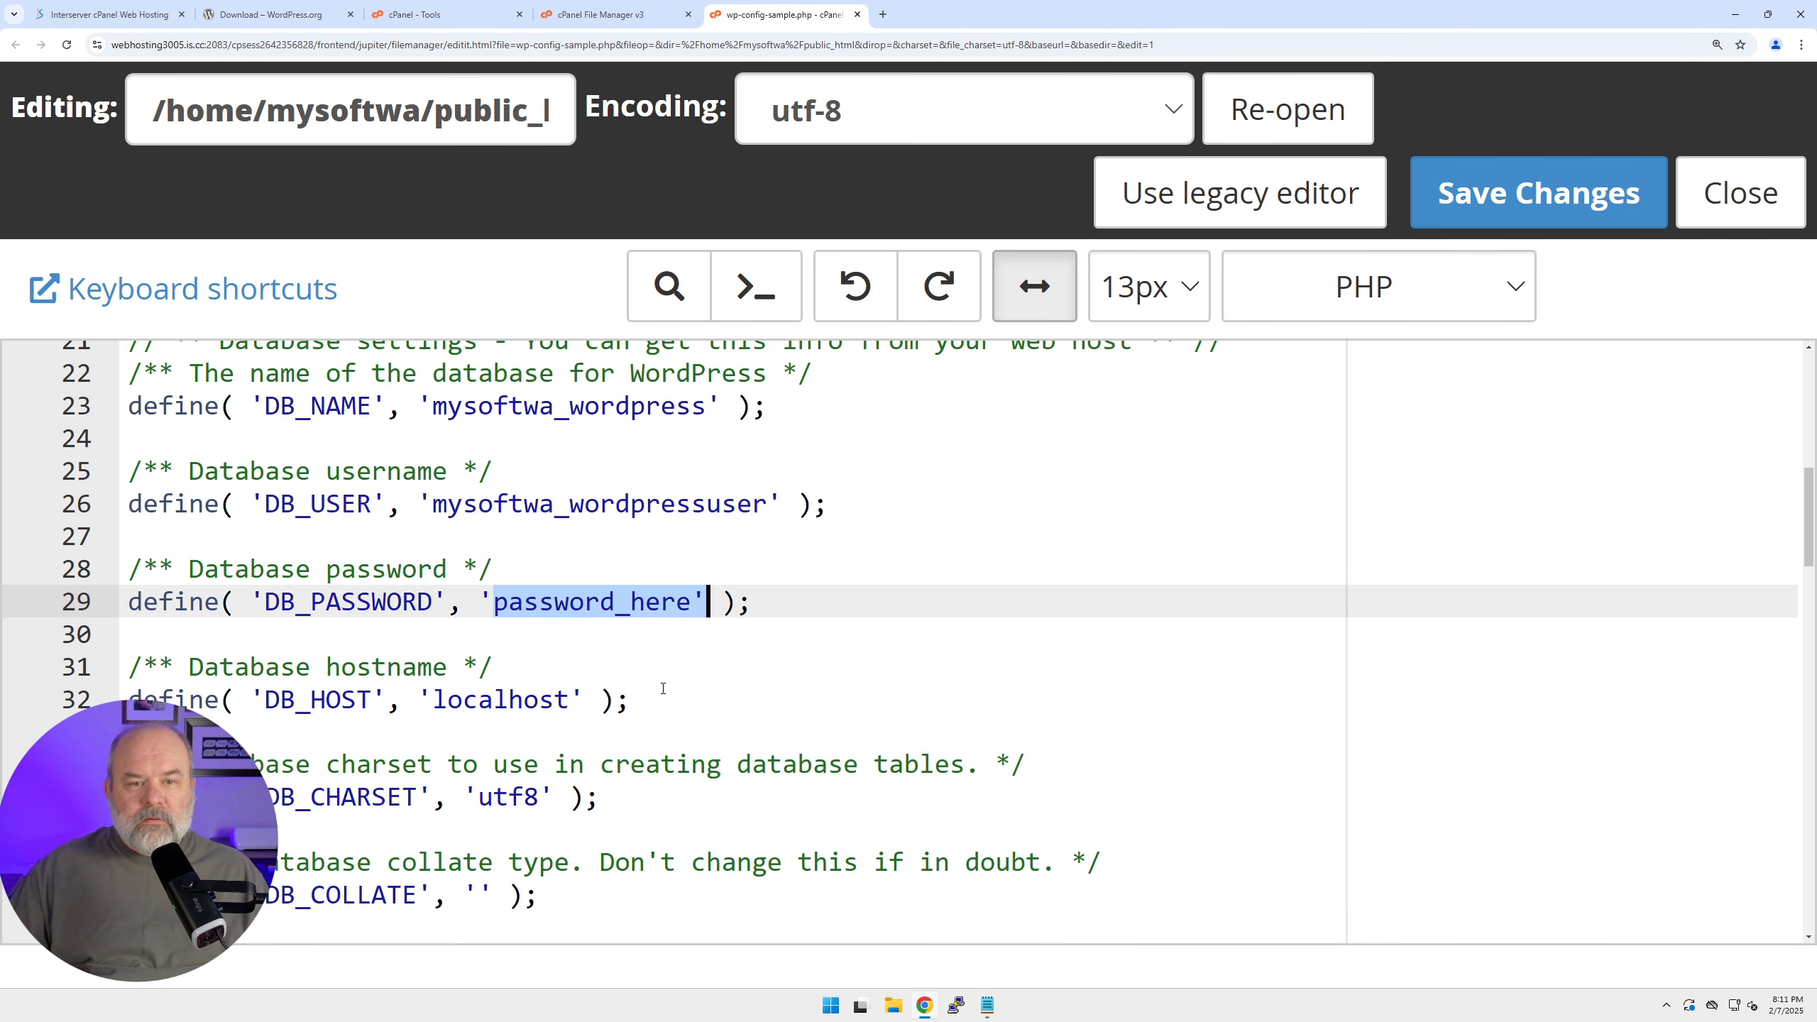
key("ctrl+v")
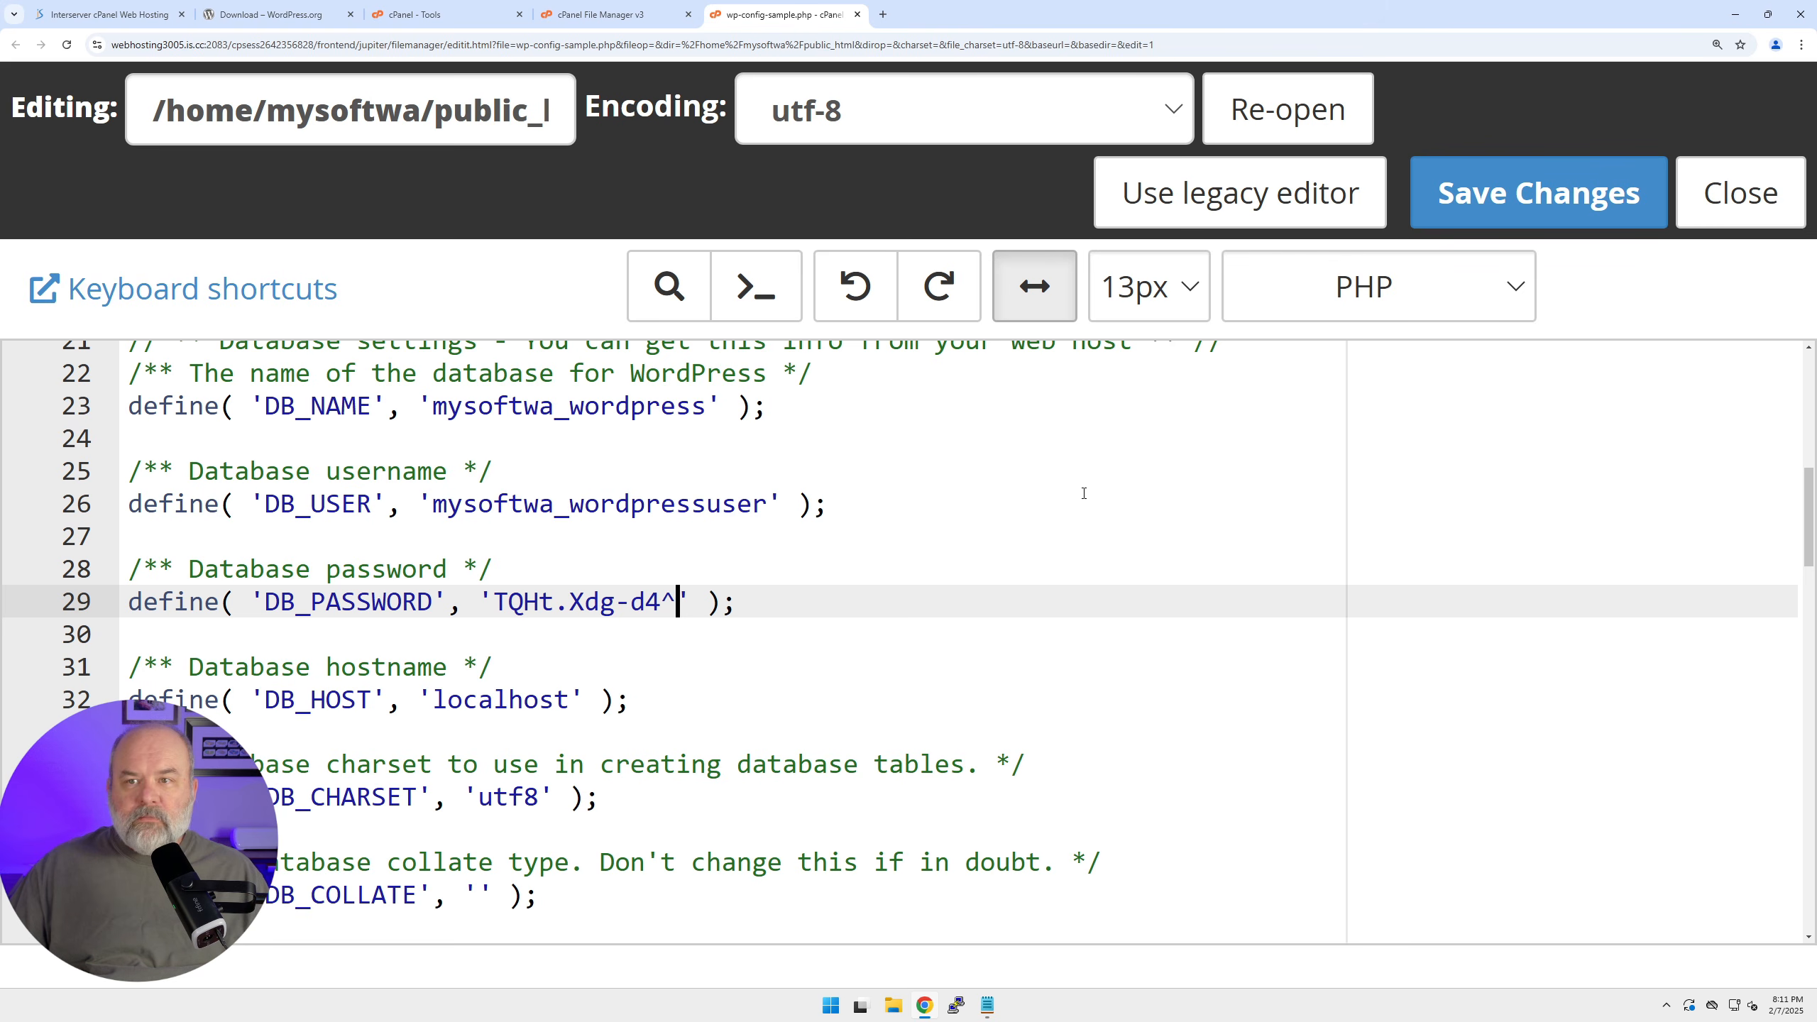
left_click(1498, 205)
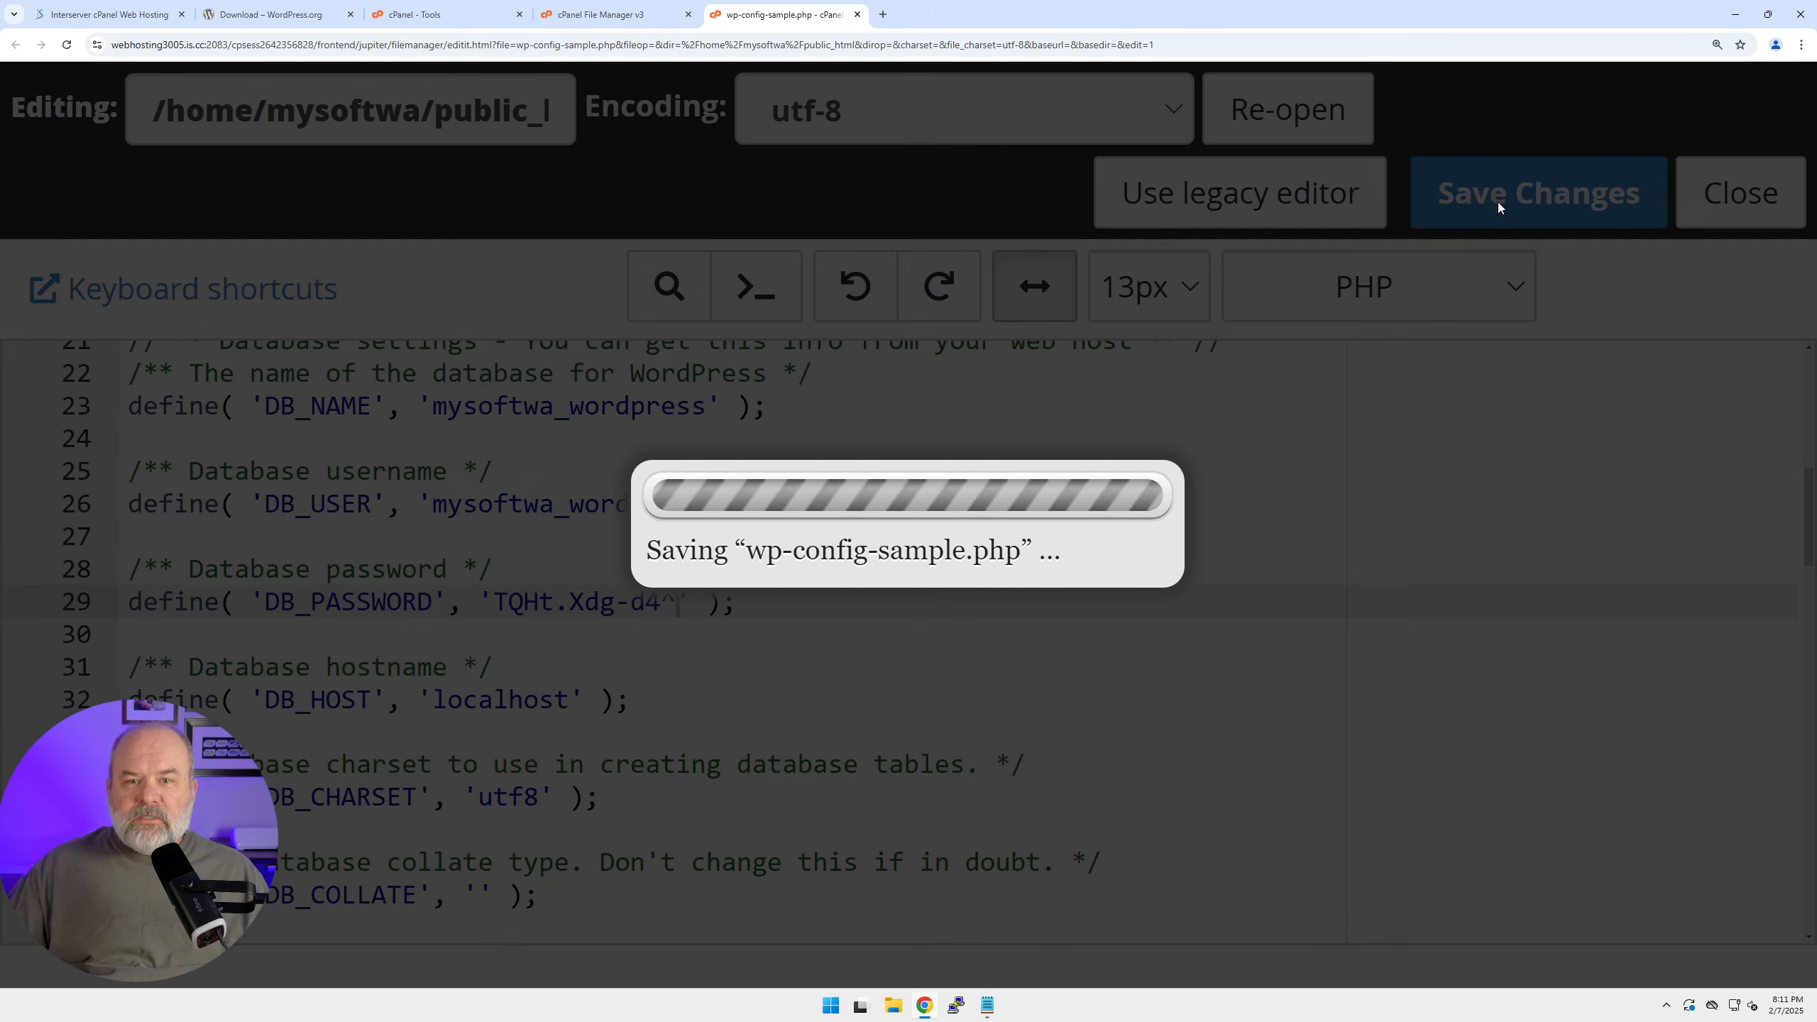
key("ctrl+minus")
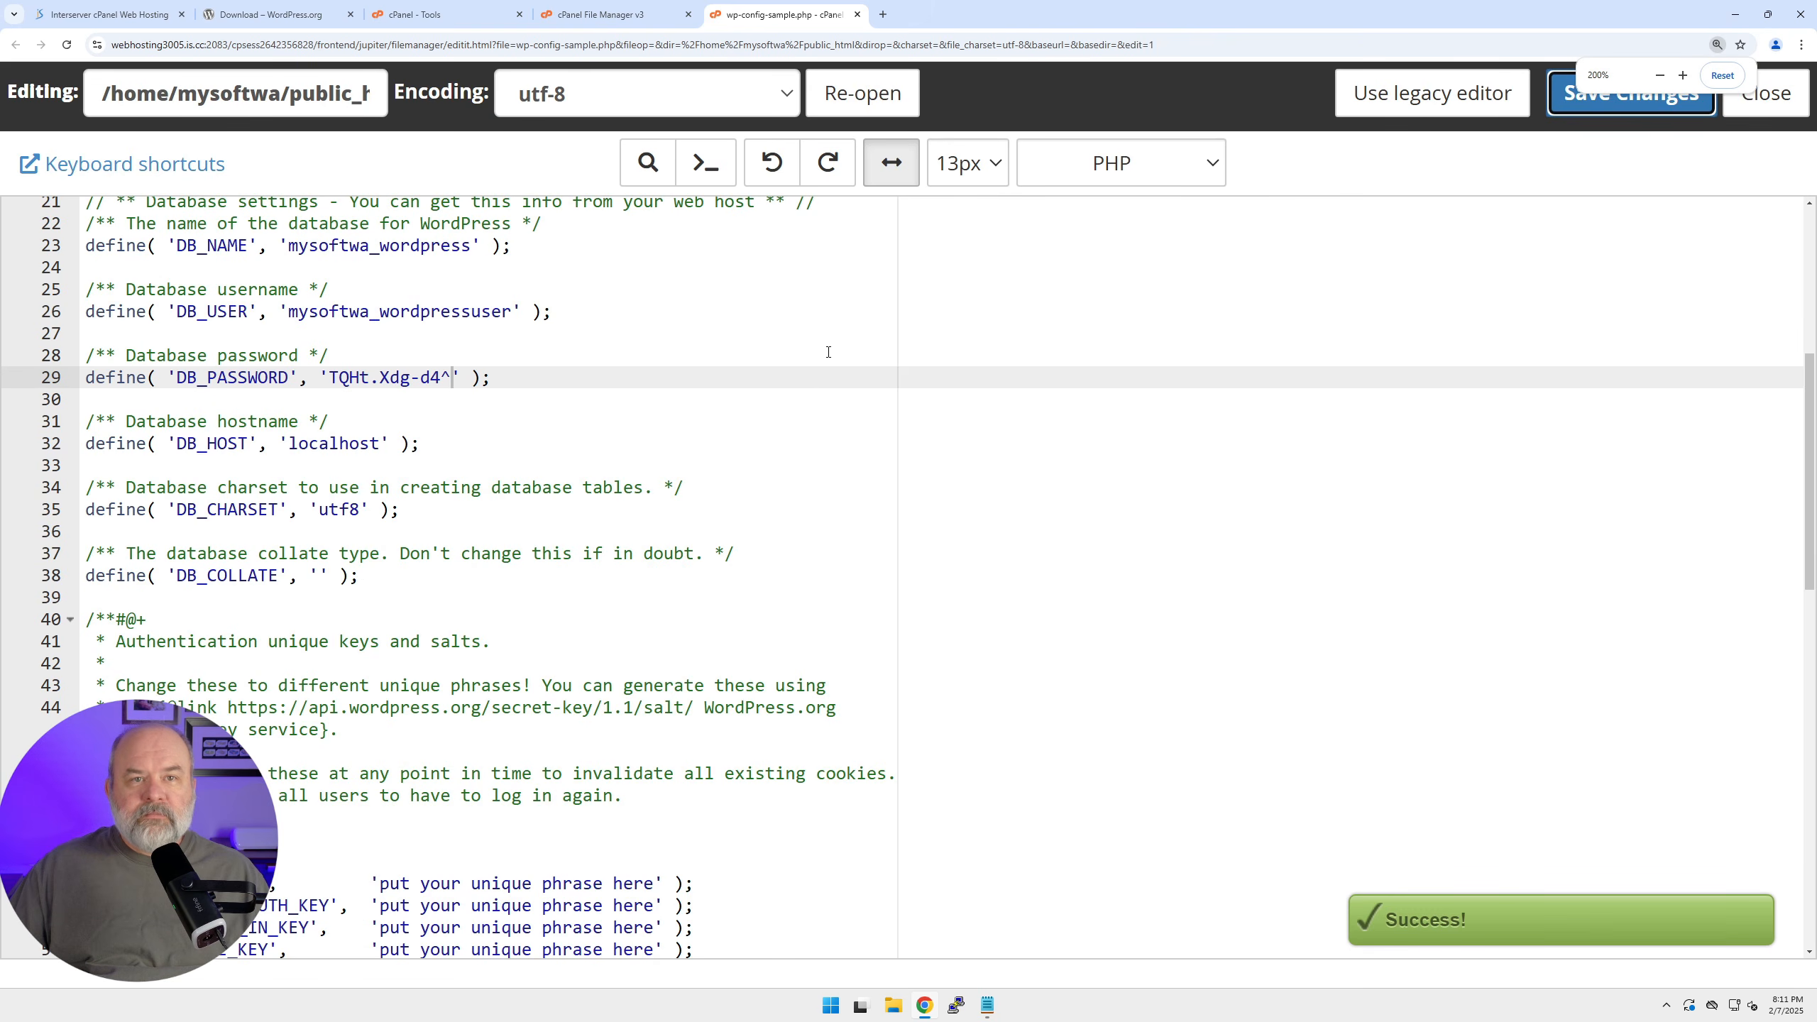
left_click(857, 14)
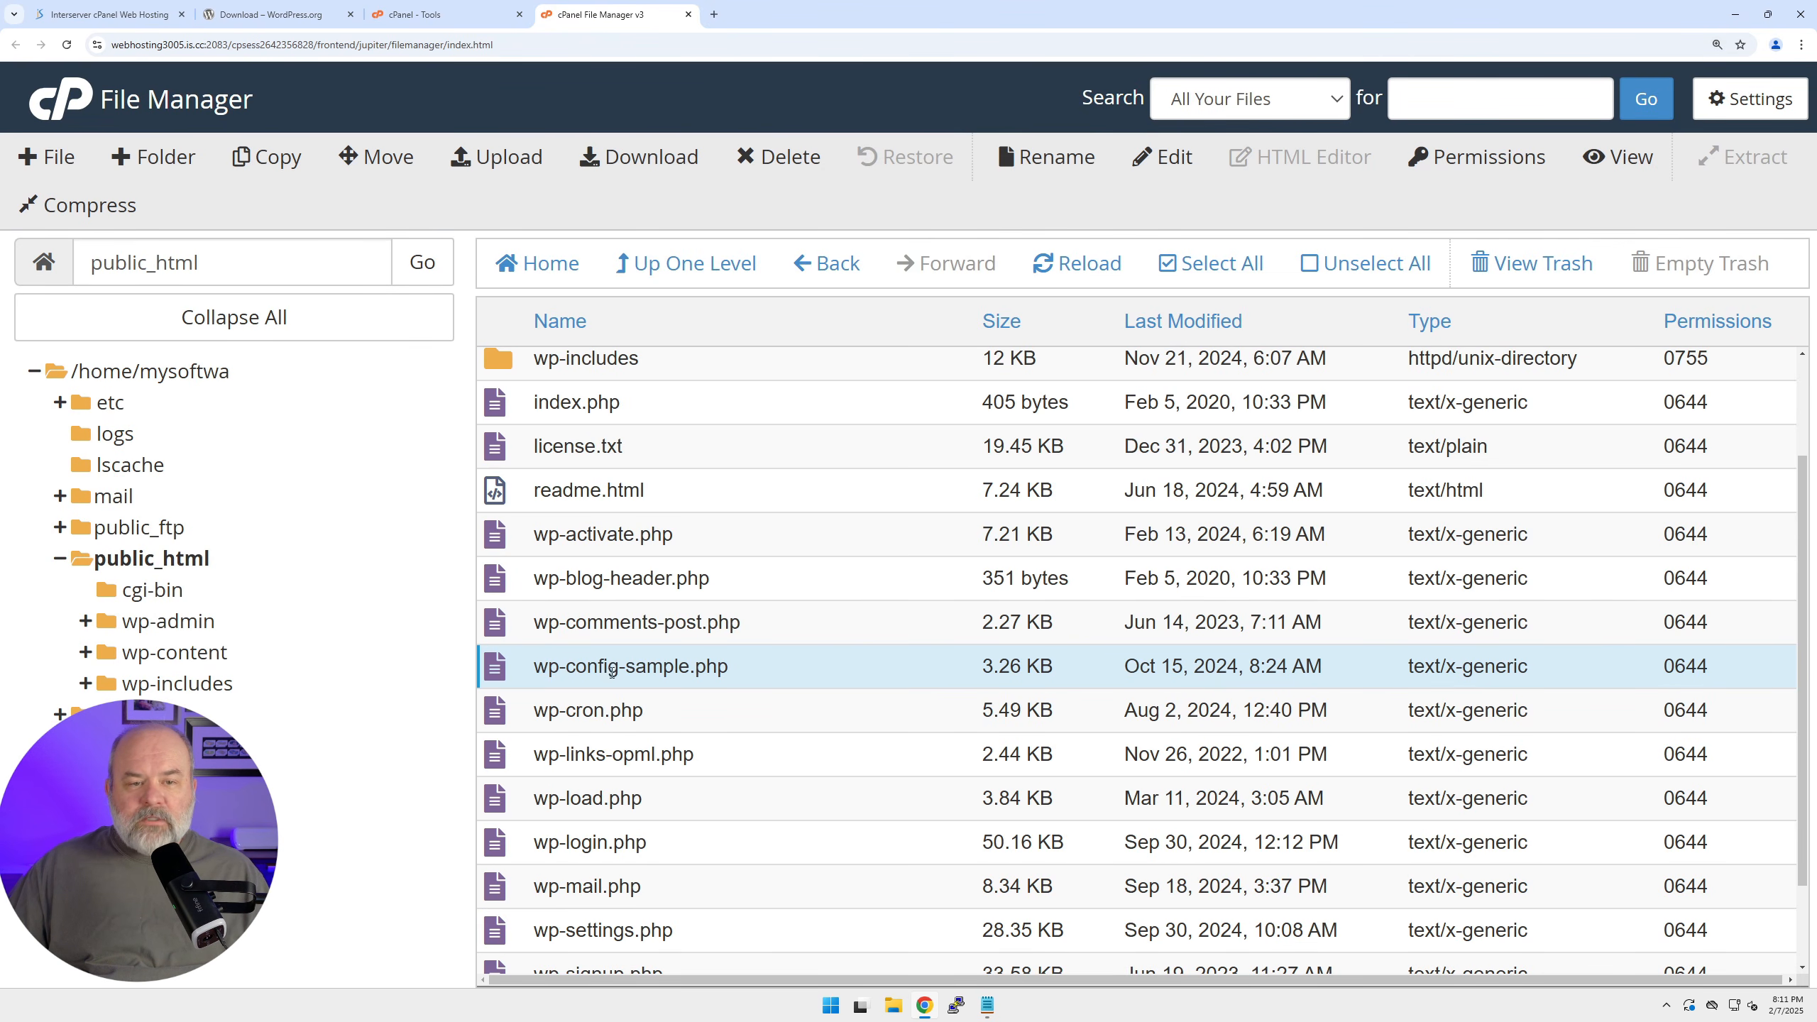
Rename wp-config-sample.php to wp-config.php by deleting '-sample' from the name.
left_click(632, 666)
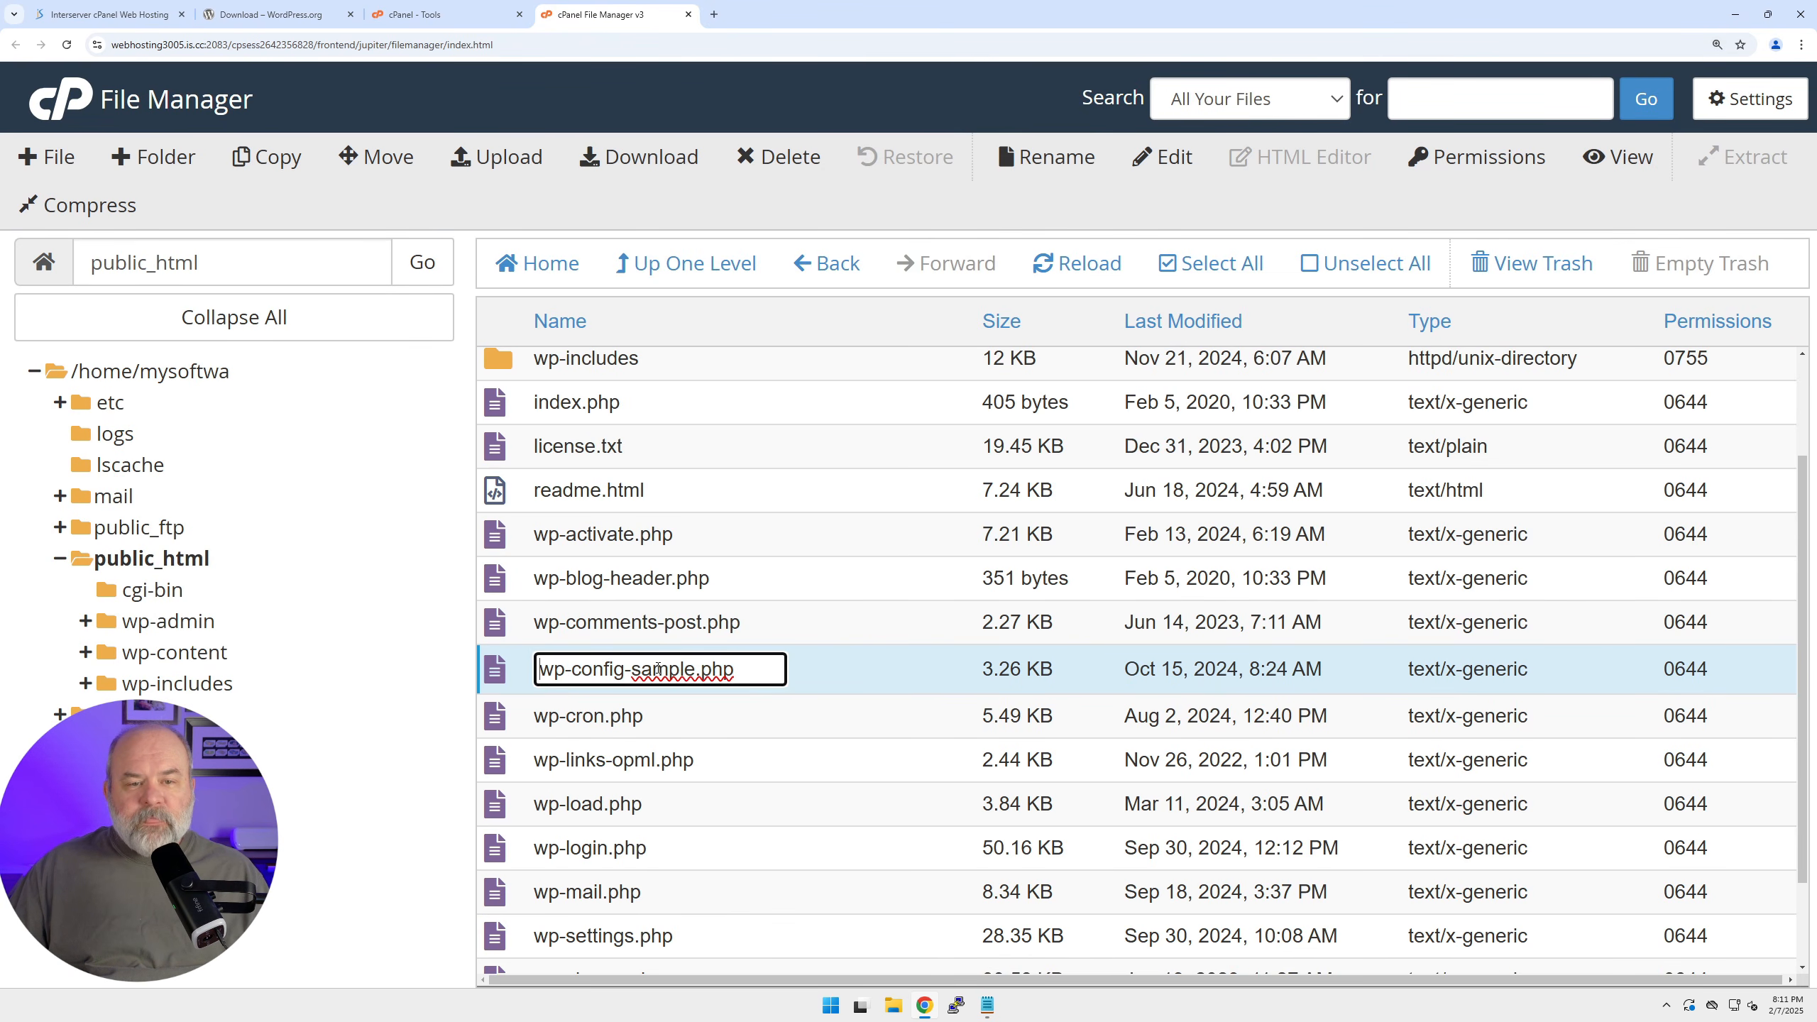
key("shift+Right")
key("shift+Right")
key("shift+Right")
key("shift+Right")
key("shift+Right")
key("shift+Right")
key("shift+Right")
key("shift+Right")
key("shift+Left")
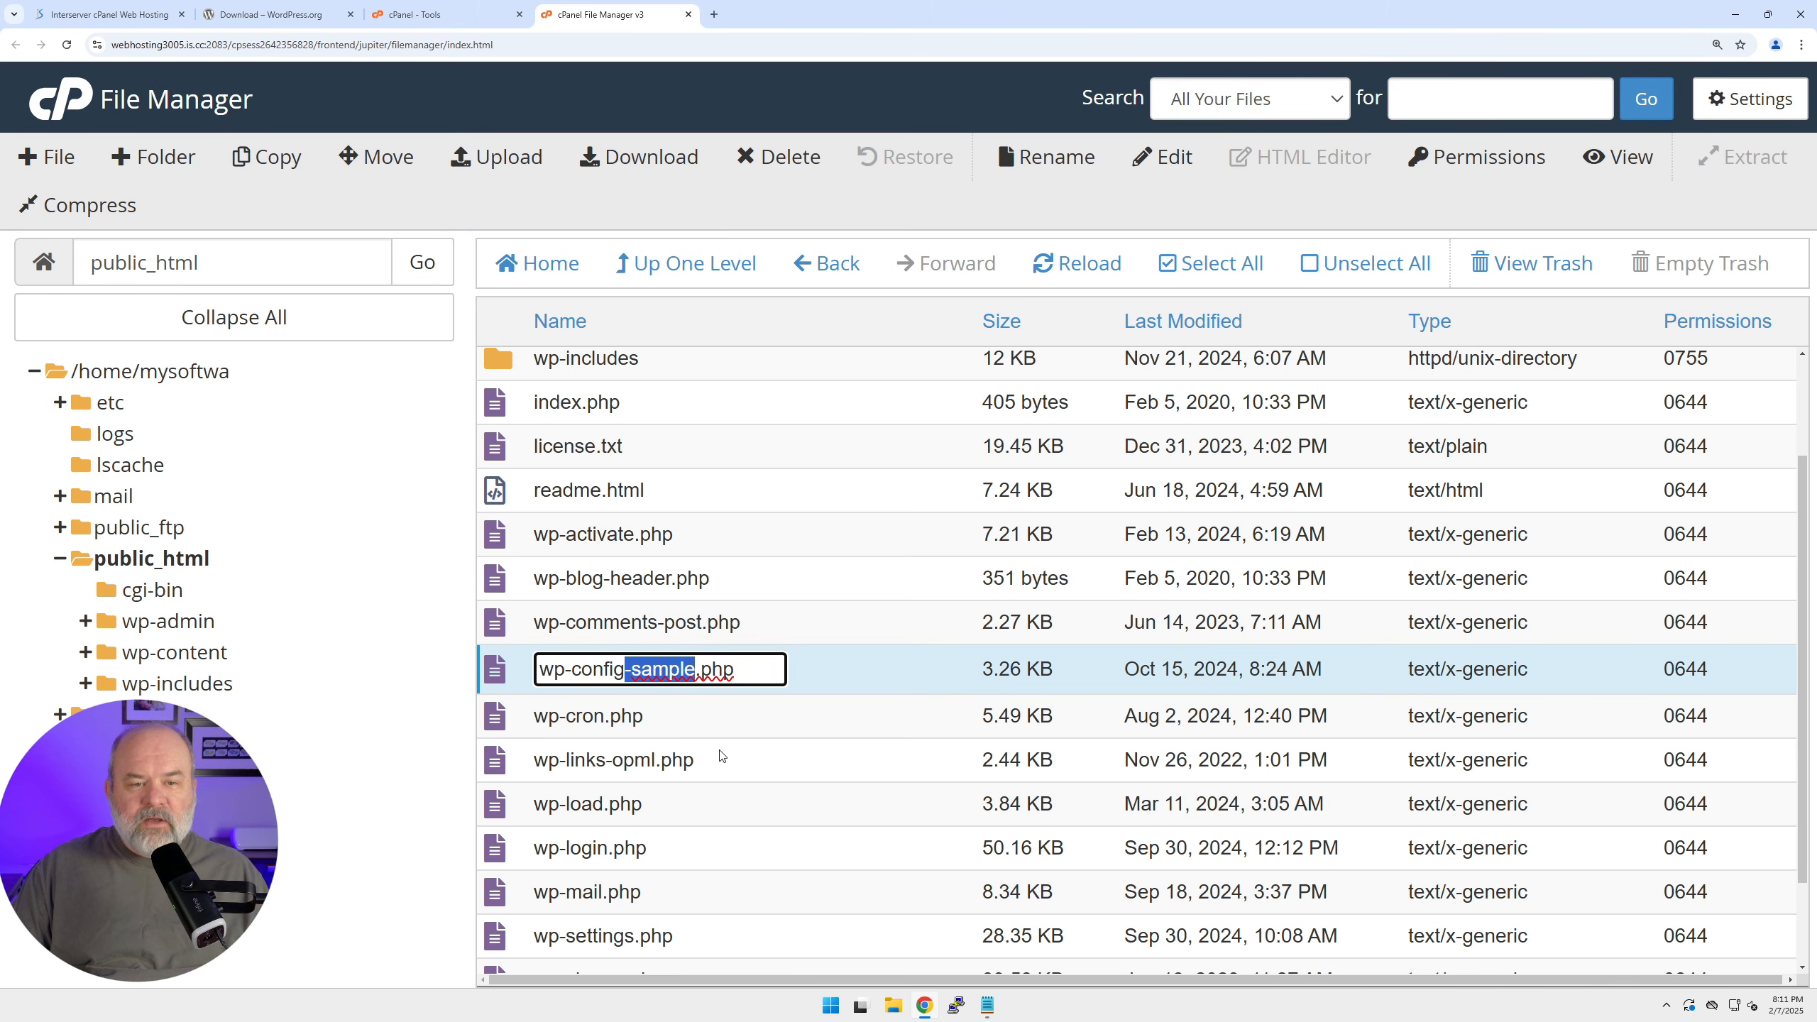
key("Delete")
key("Return")
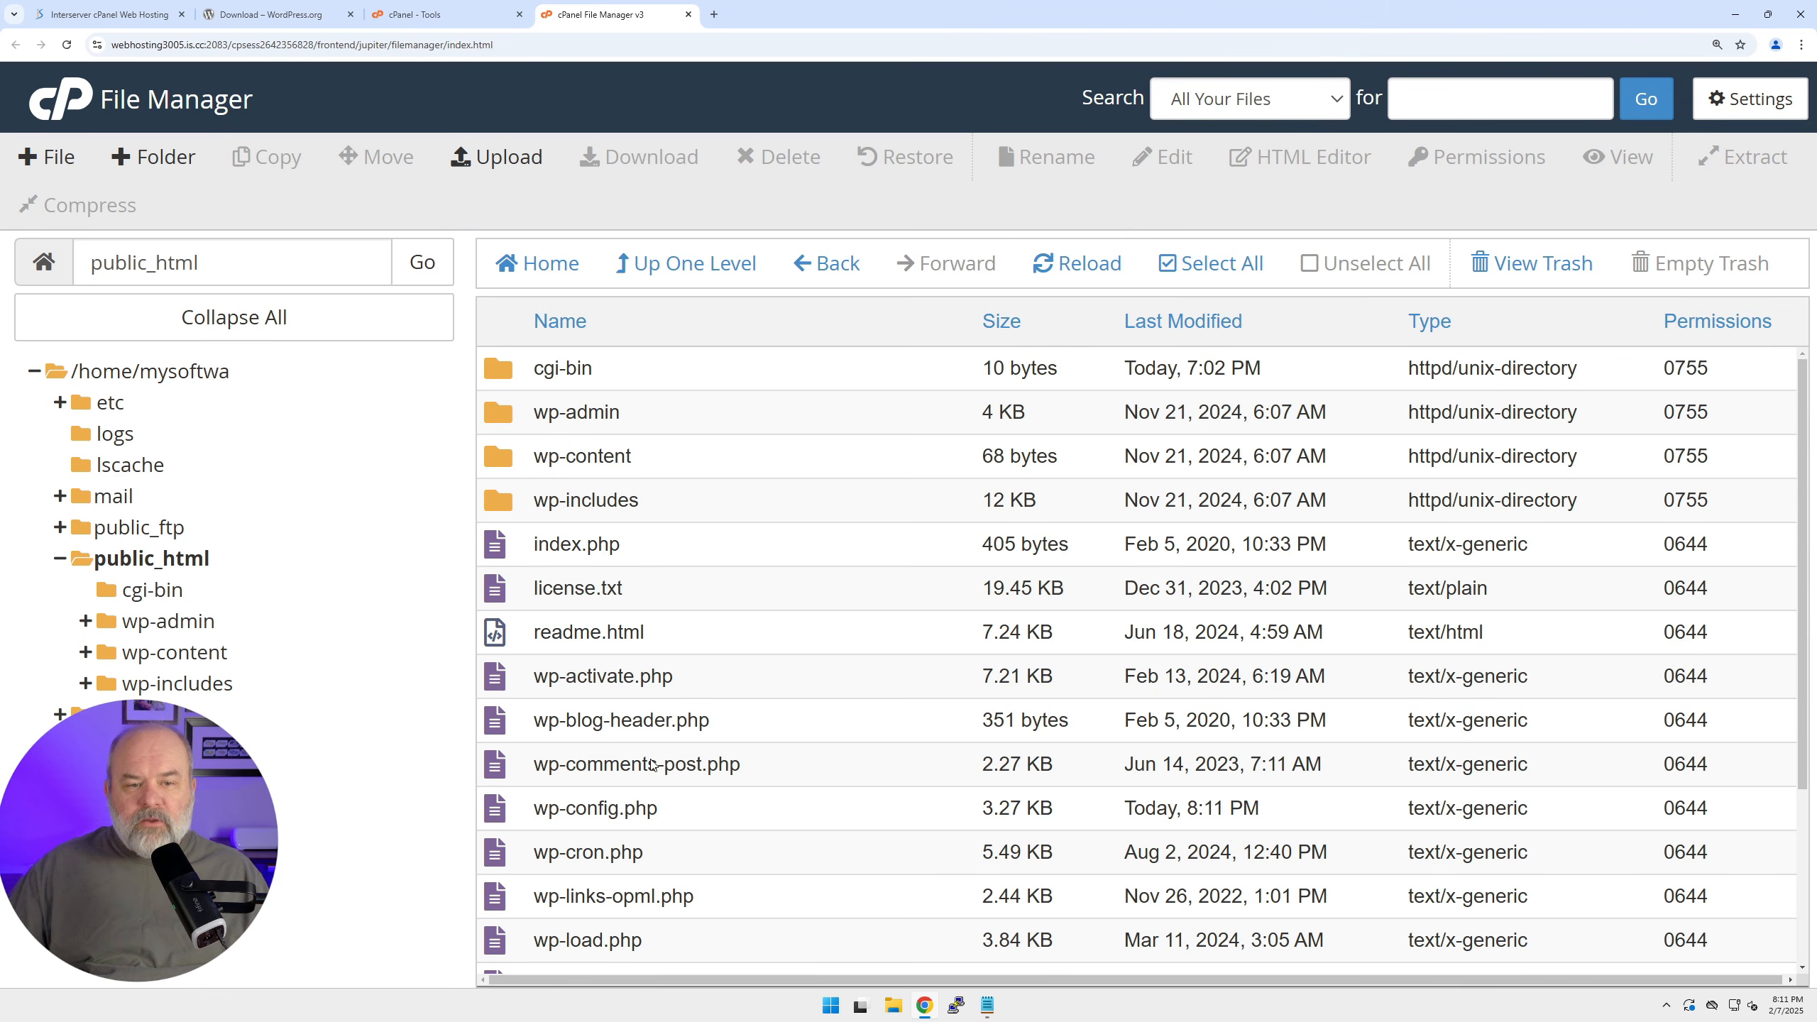
scroll(646, 757, "down", 2)
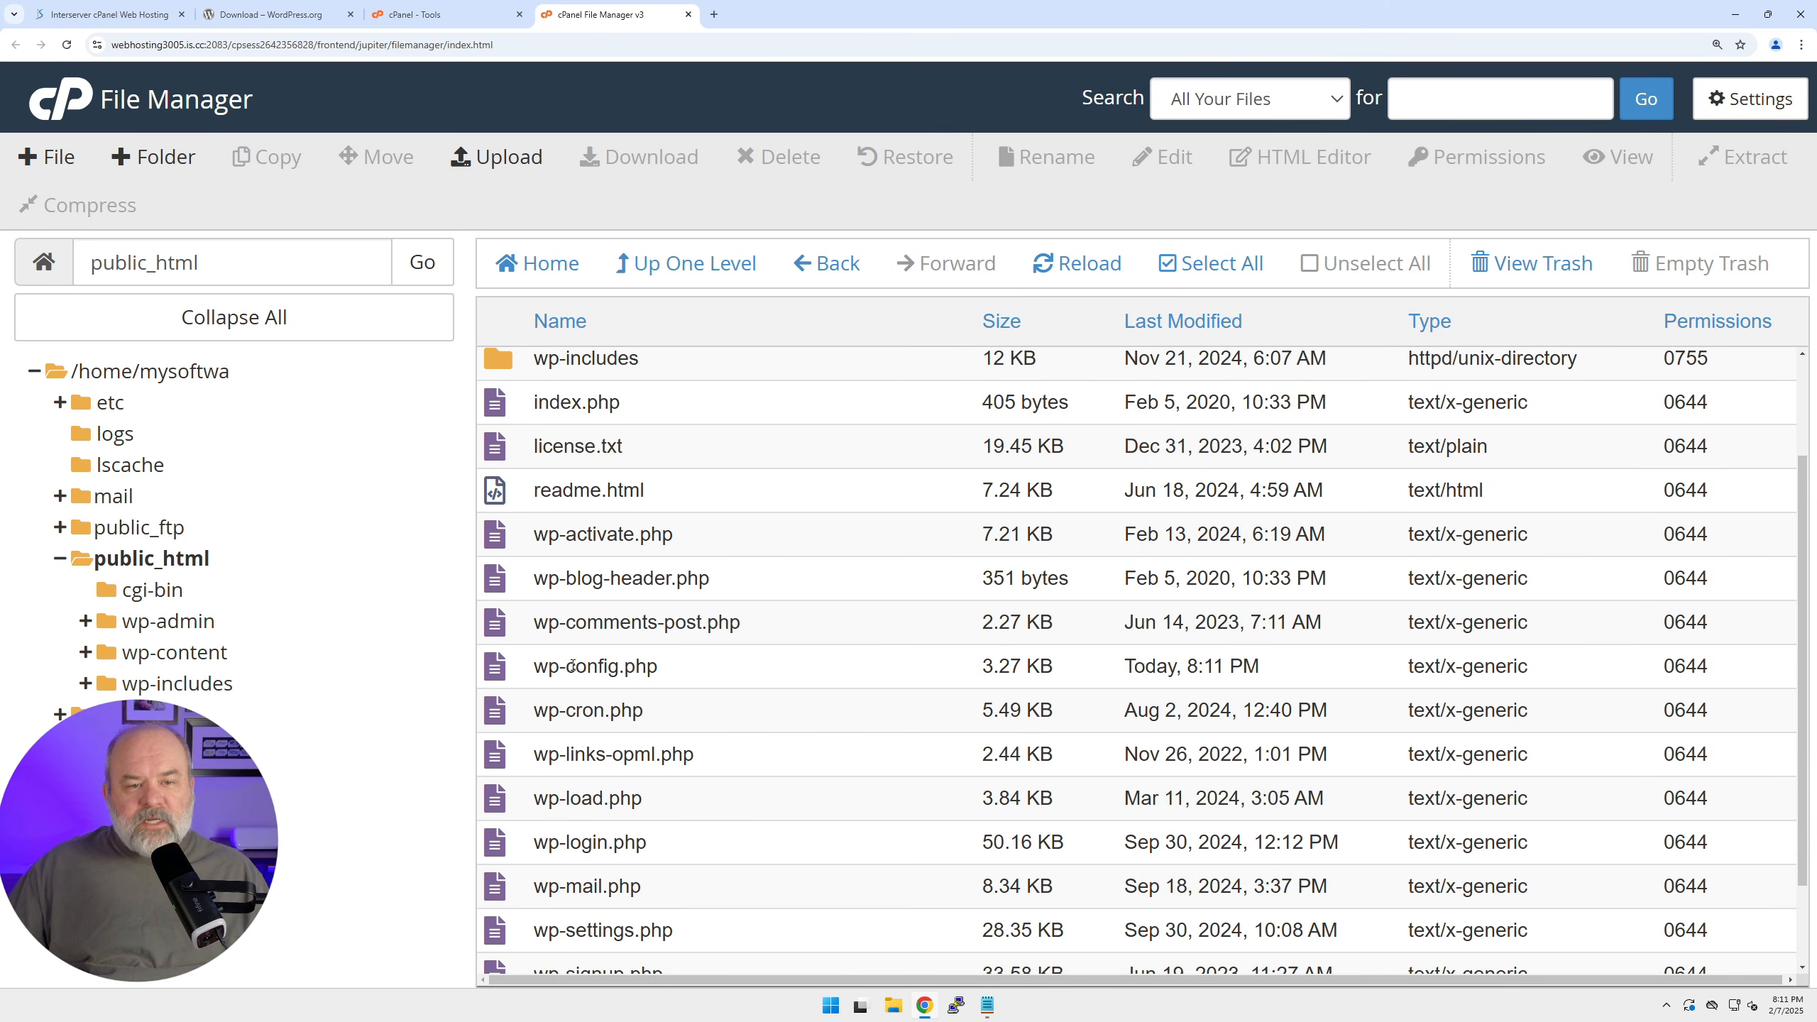
left_click(580, 670)
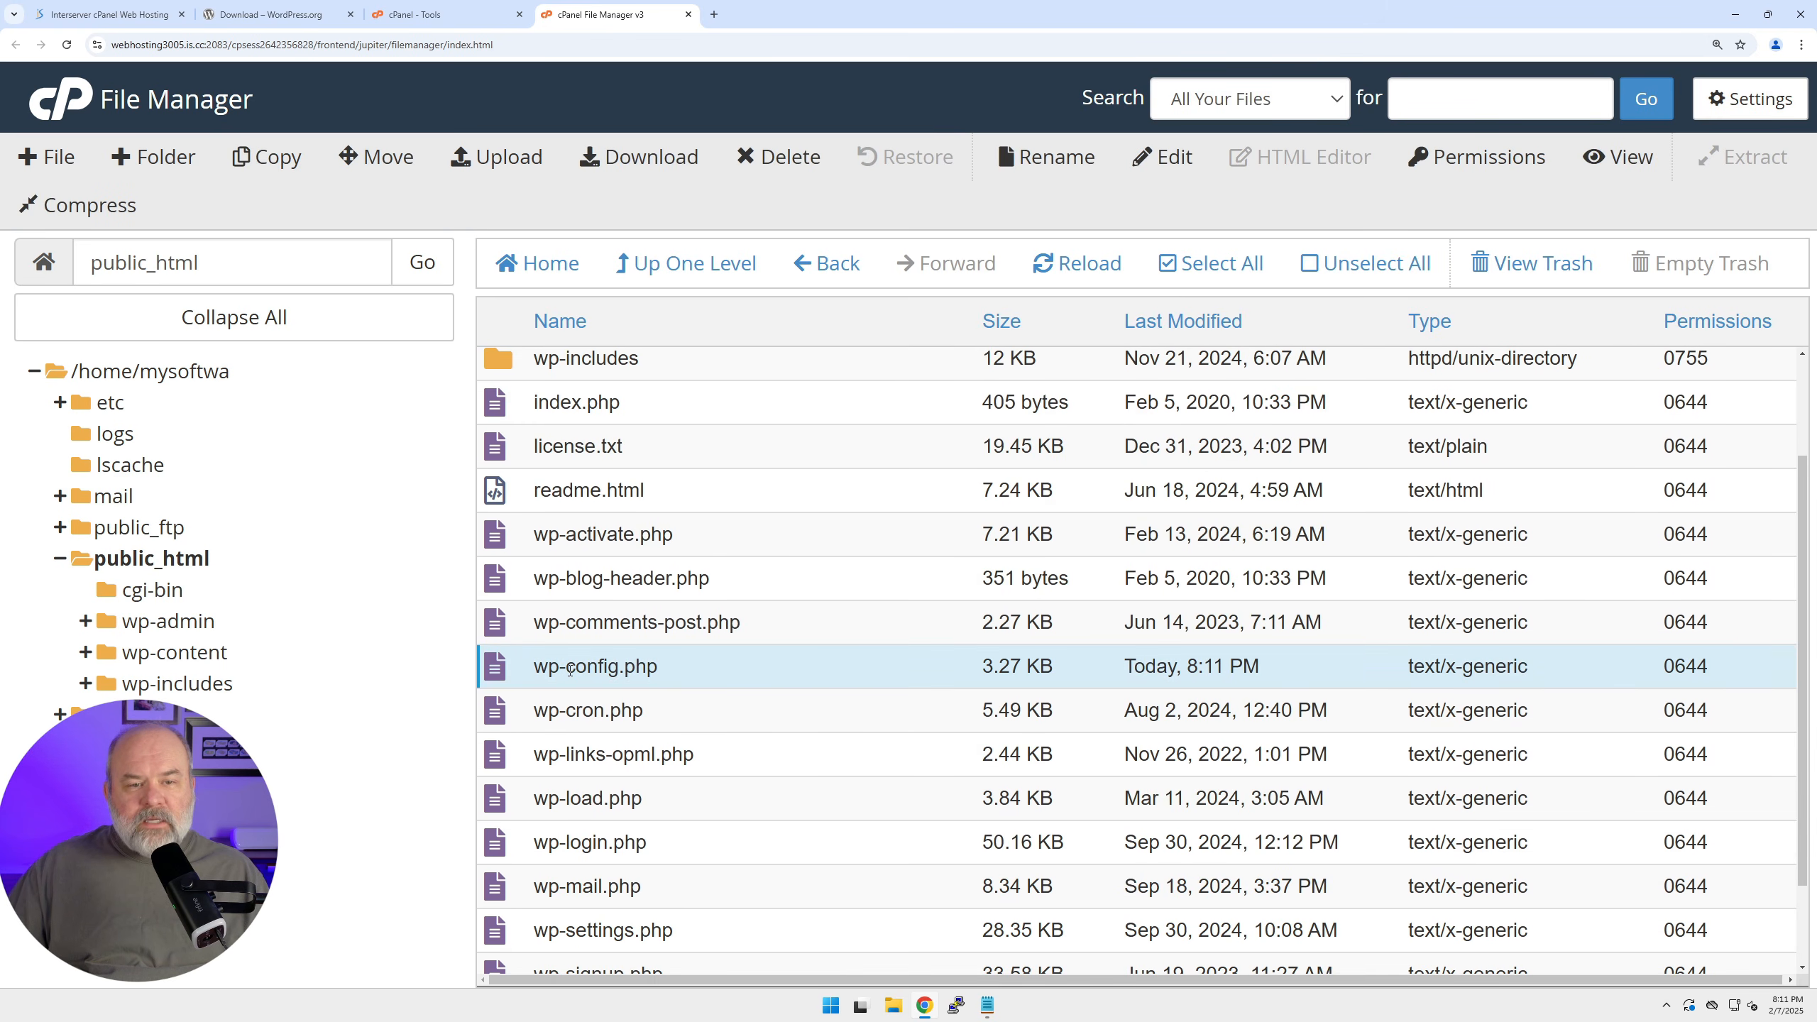
left_click(598, 667)
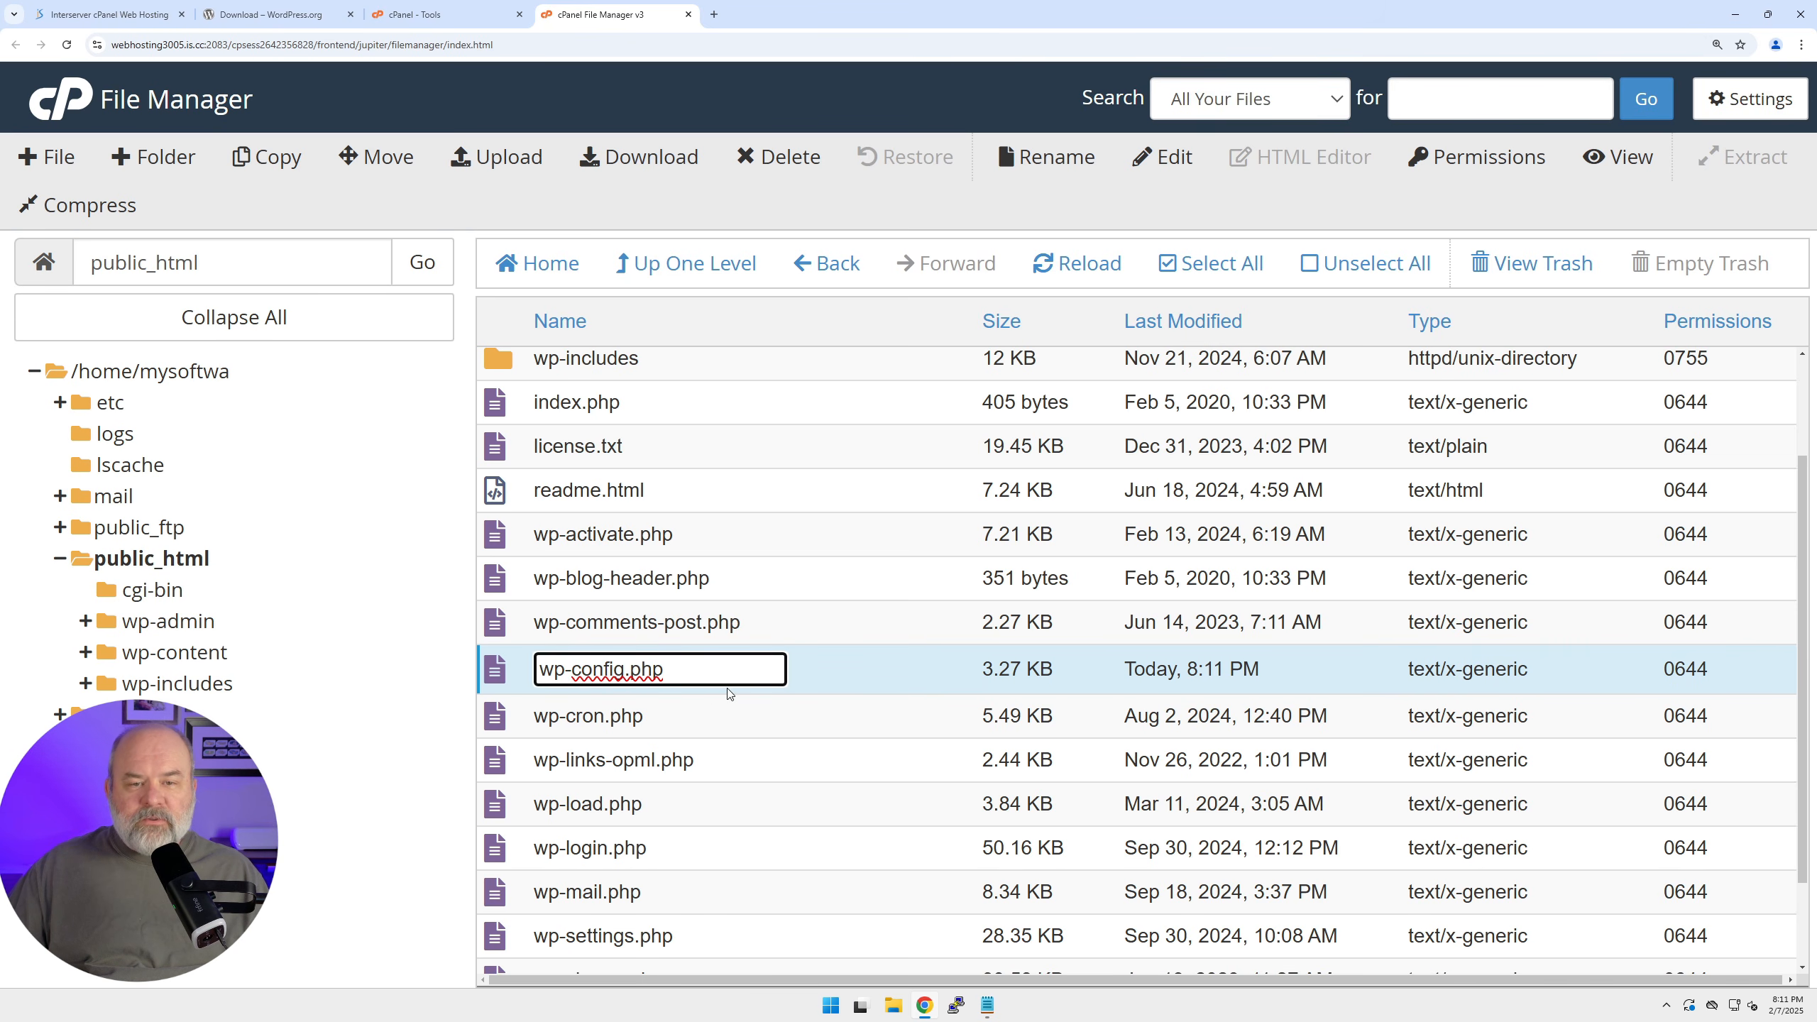
left_click(843, 626)
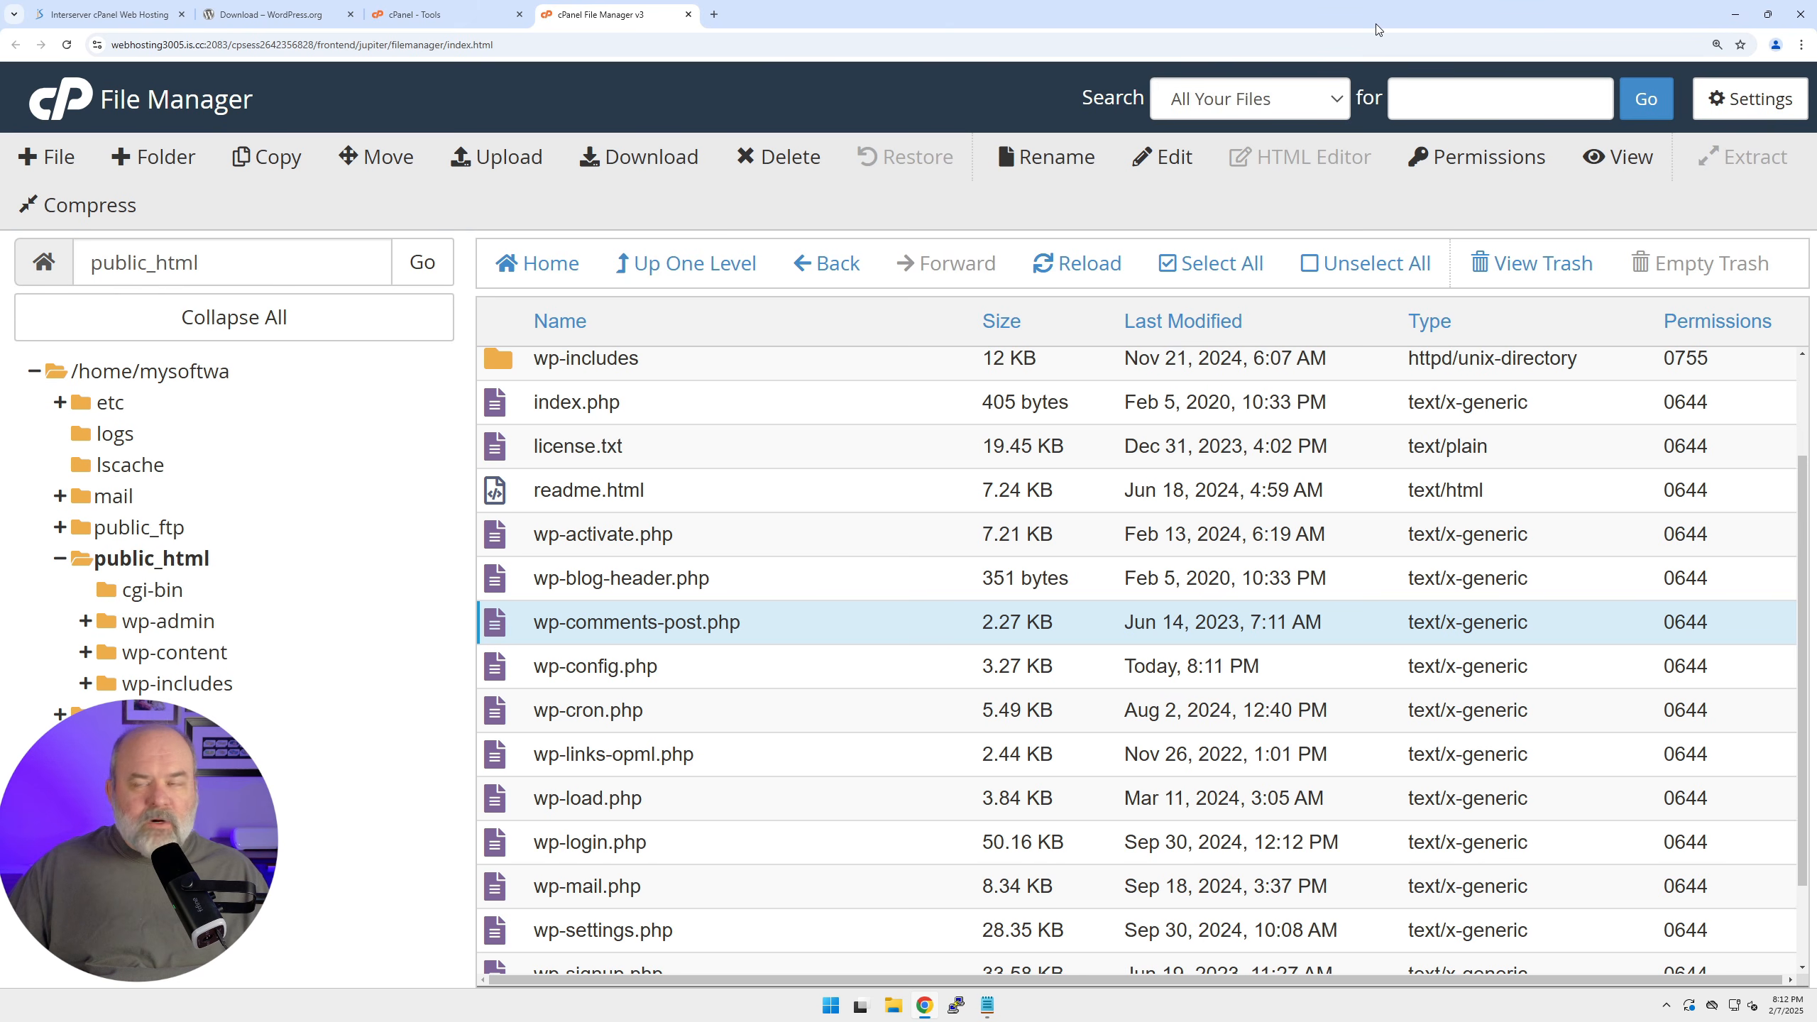
Load mysoftwaredemo.com in a new tab and continue the installer with English (United States).
left_click(714, 14)
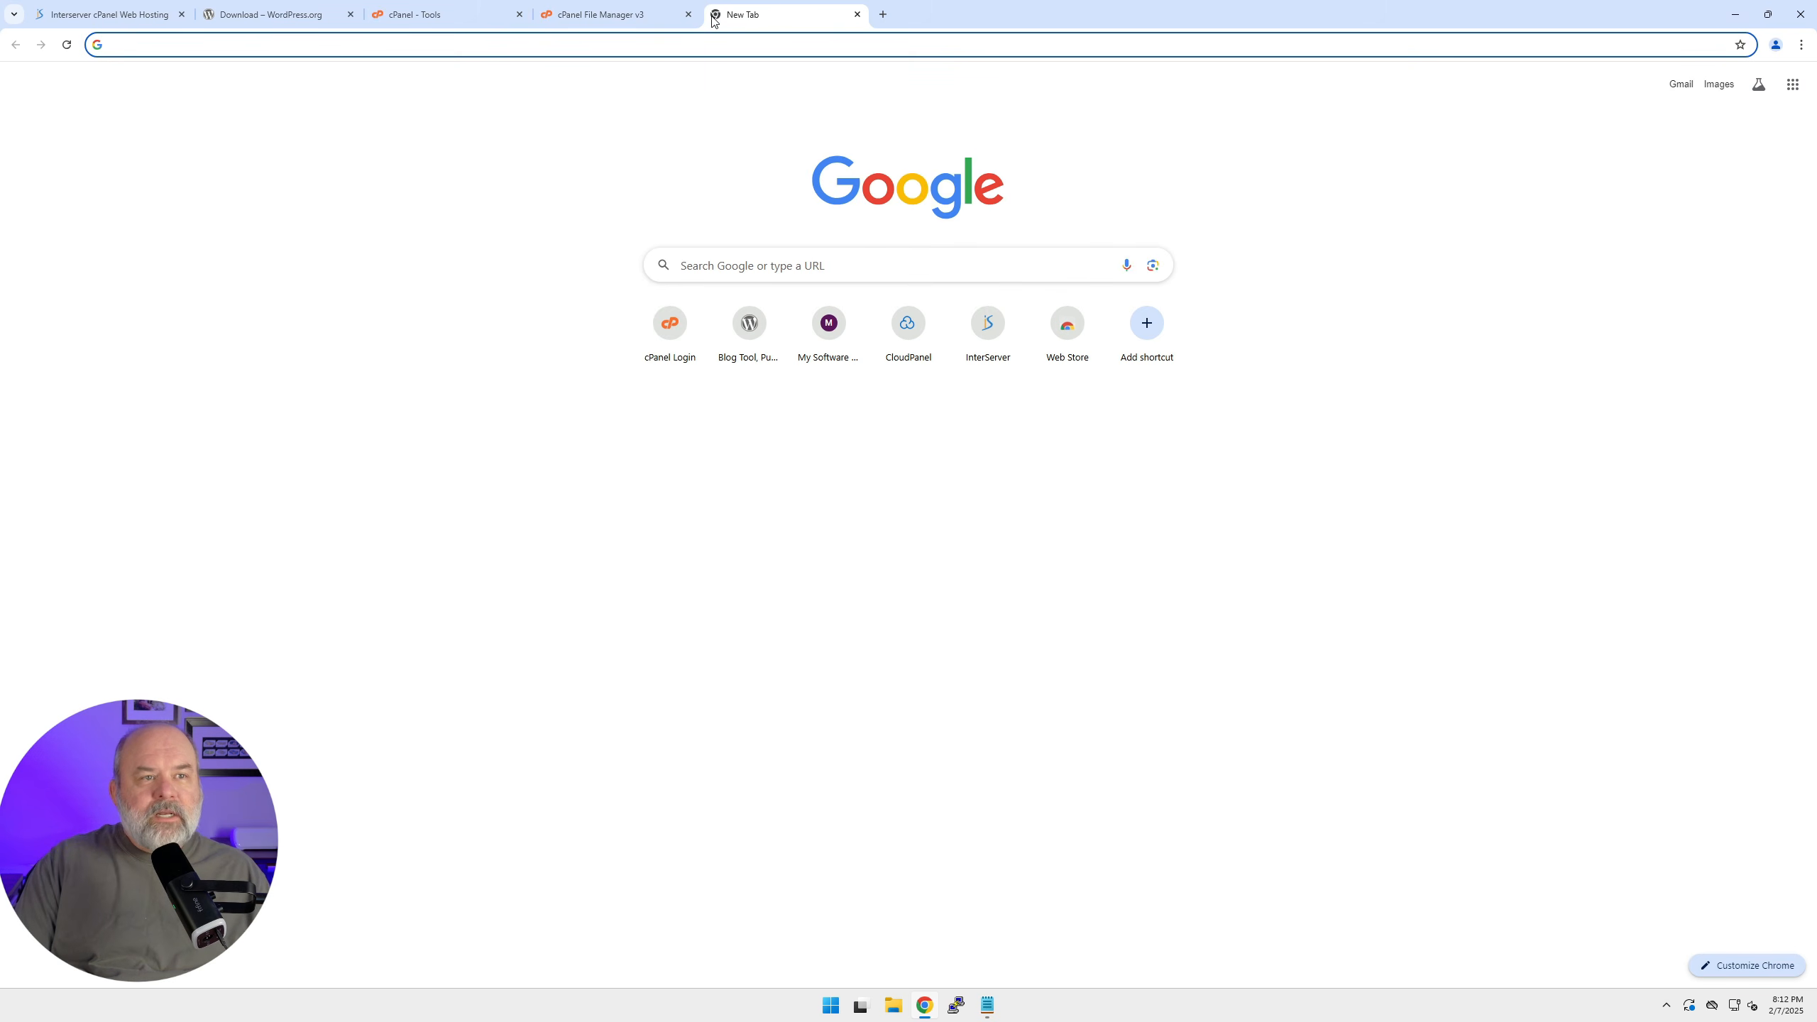
type("mysof")
key("Return")
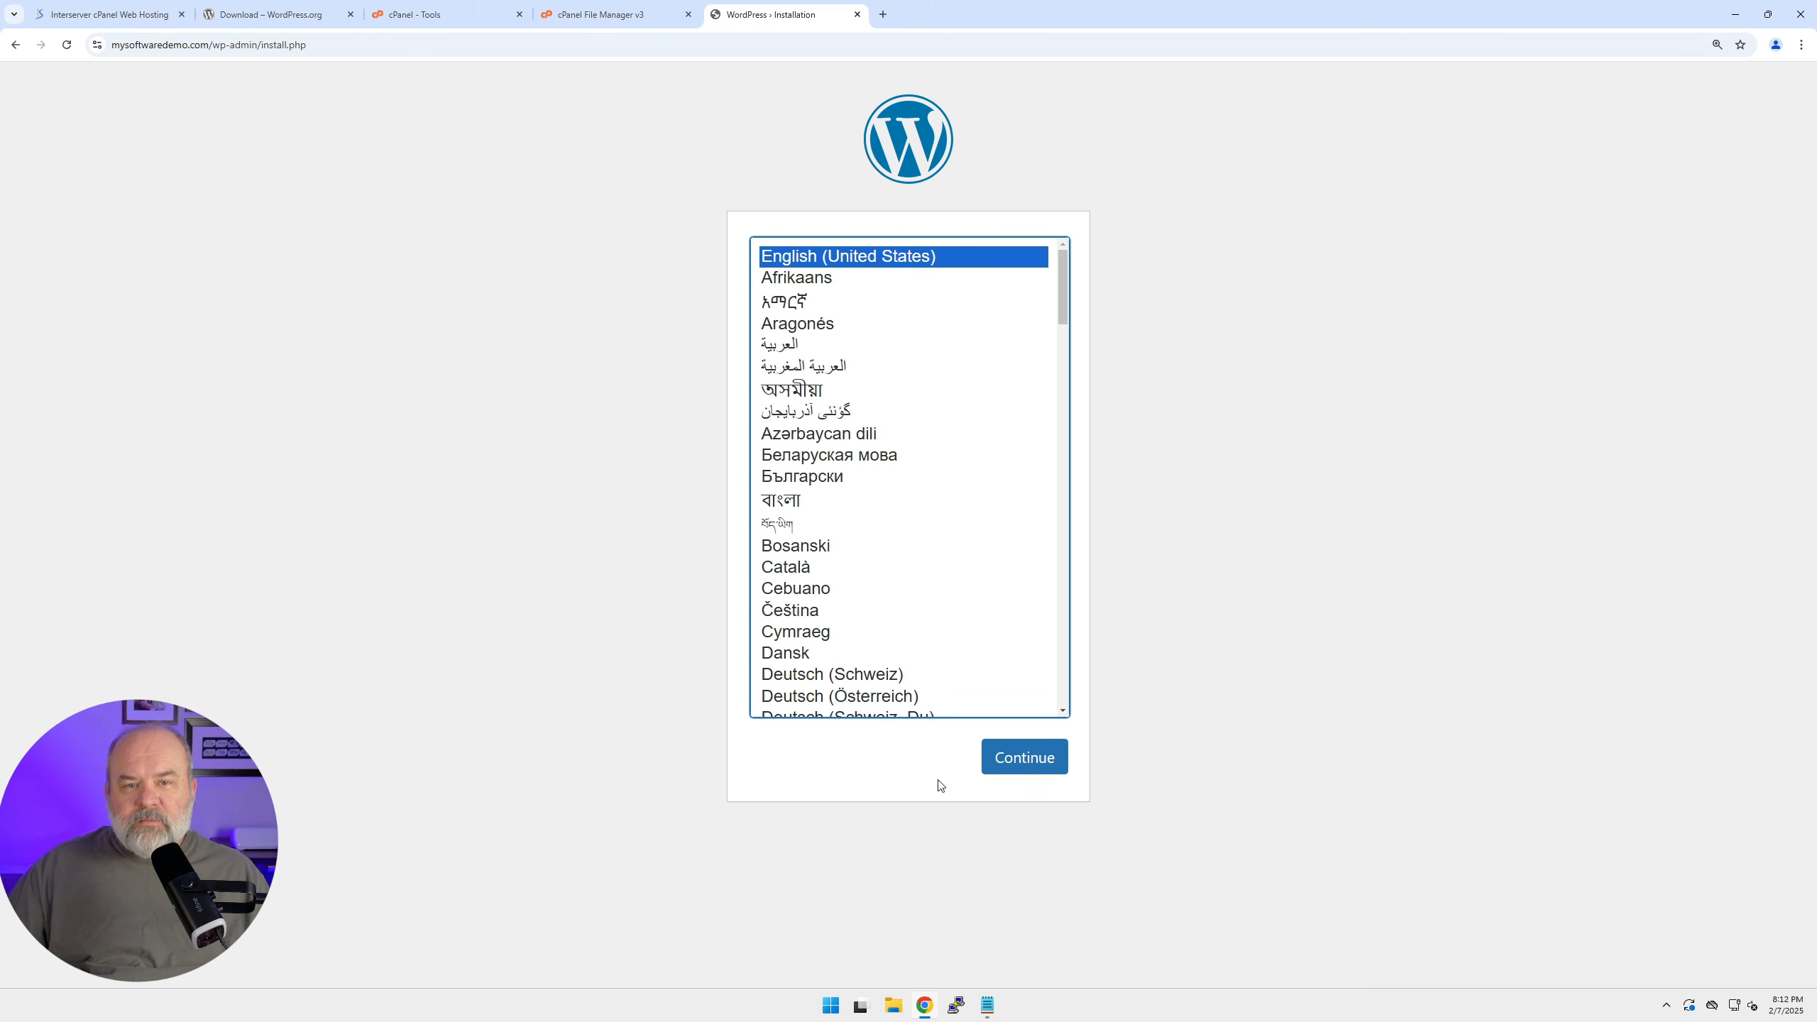
left_click(1028, 761)
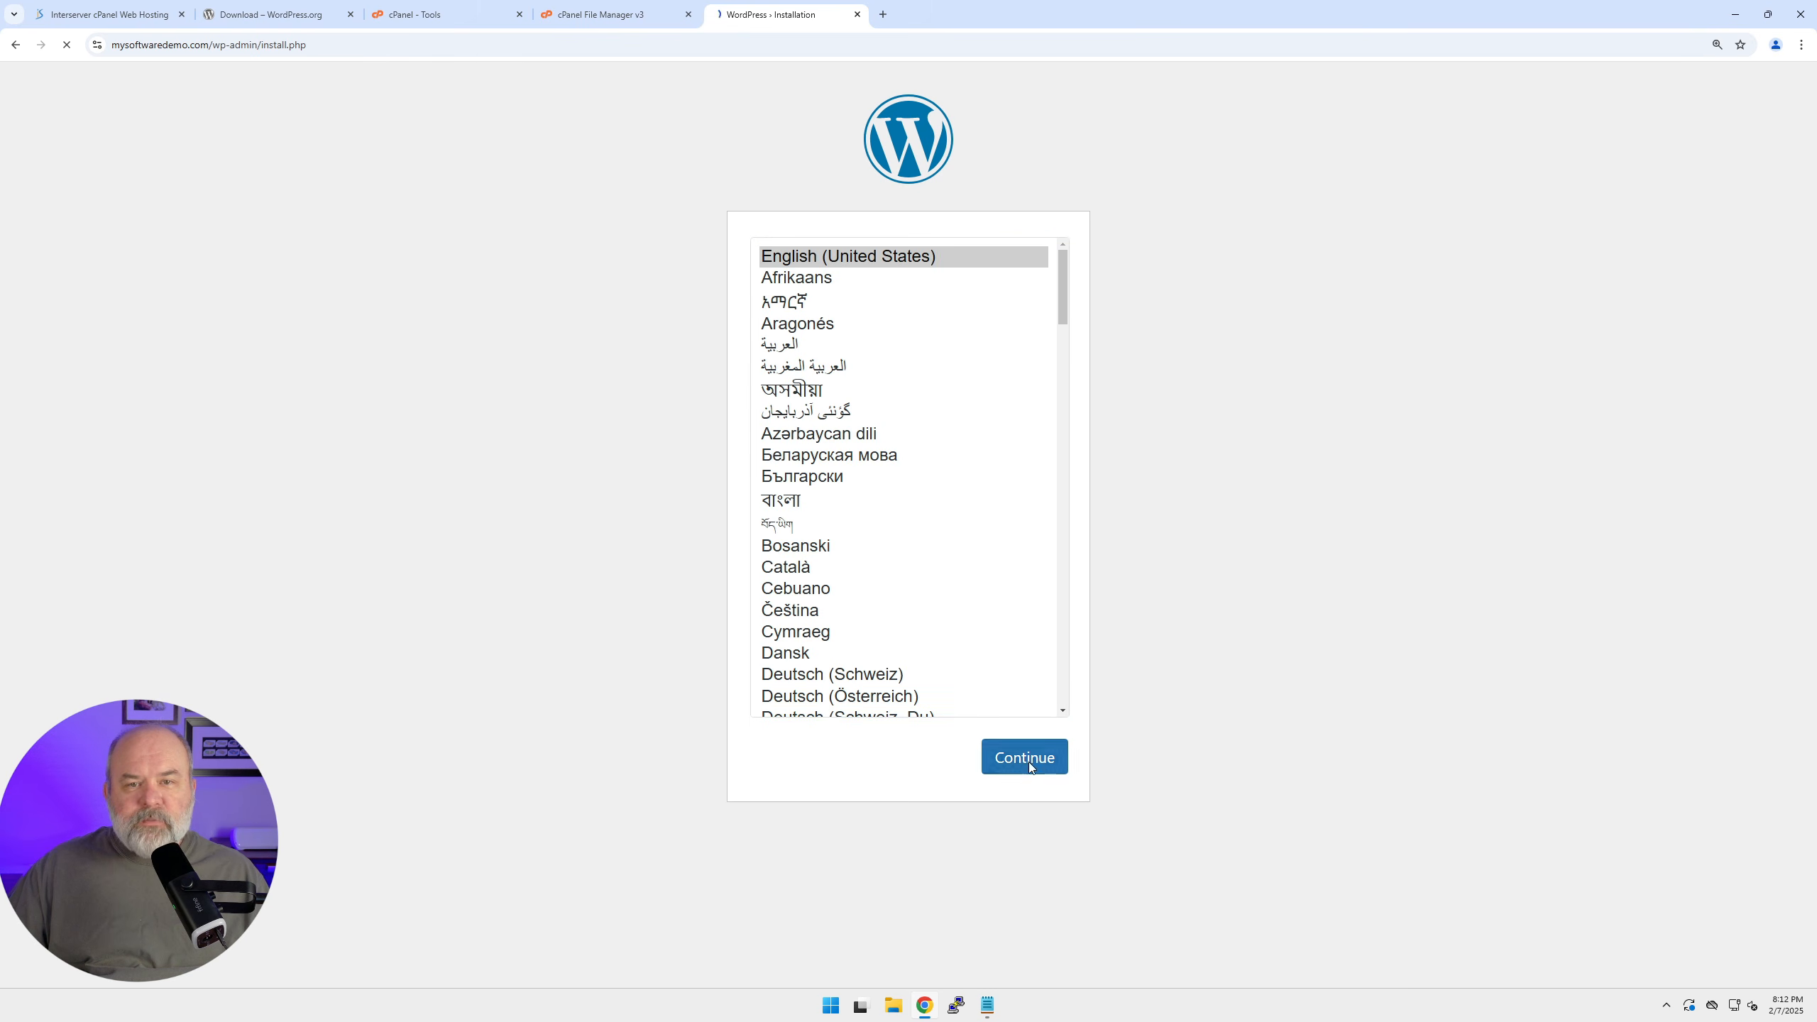
key("ctrl+plus")
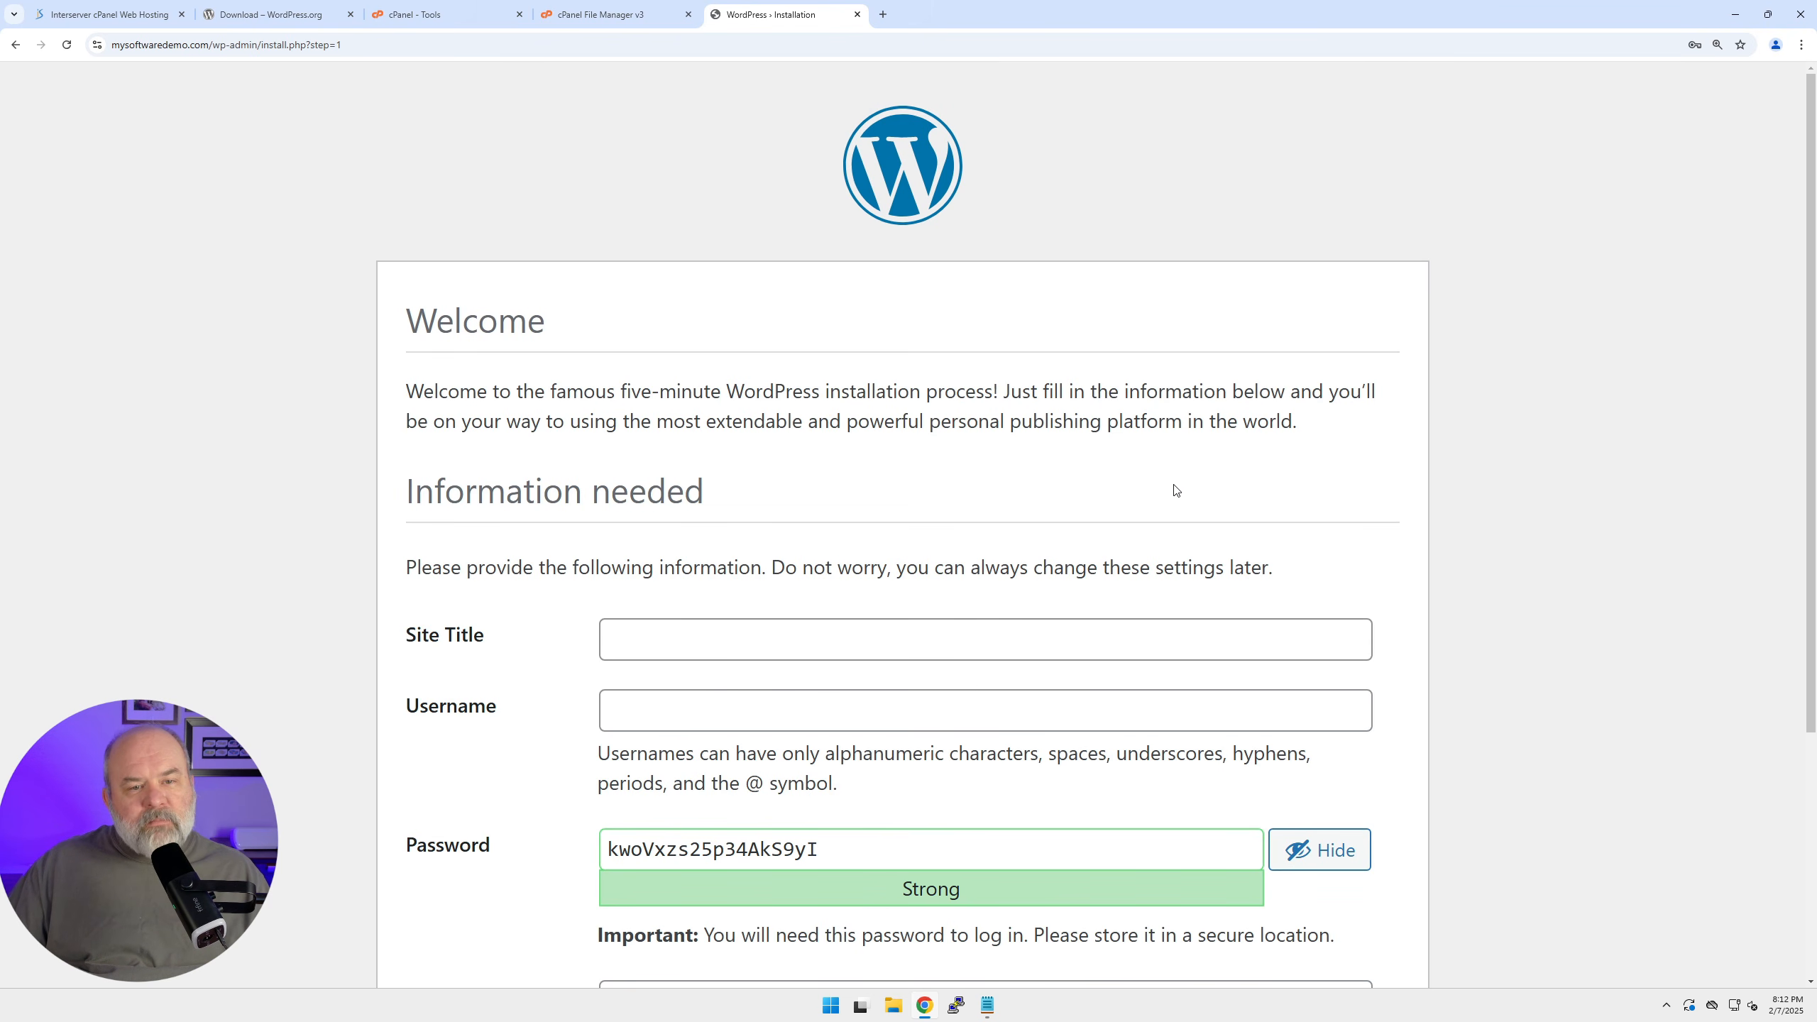
Enter Site Title 'My Software Demo' and username 'mysoftwaredemo', then copy the suggested password.
scroll(1175, 490, "down", 5)
left_click(792, 302)
type("My S")
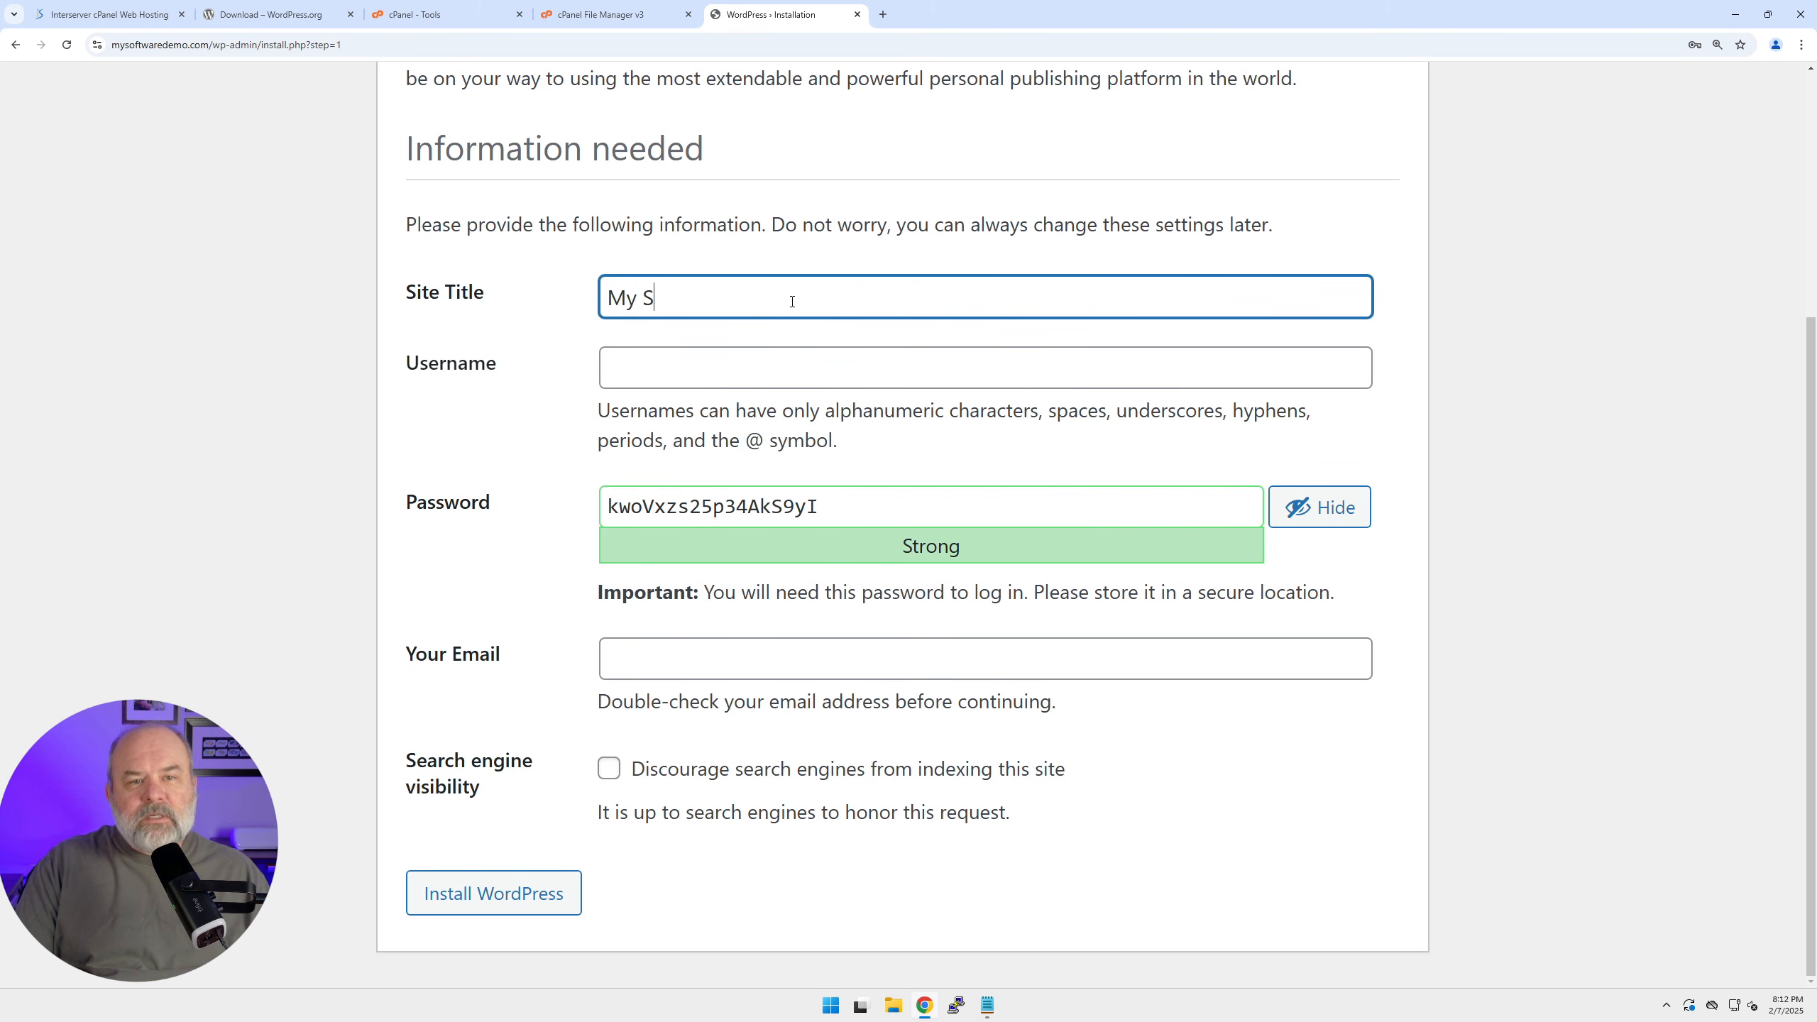
type("oftware Demo")
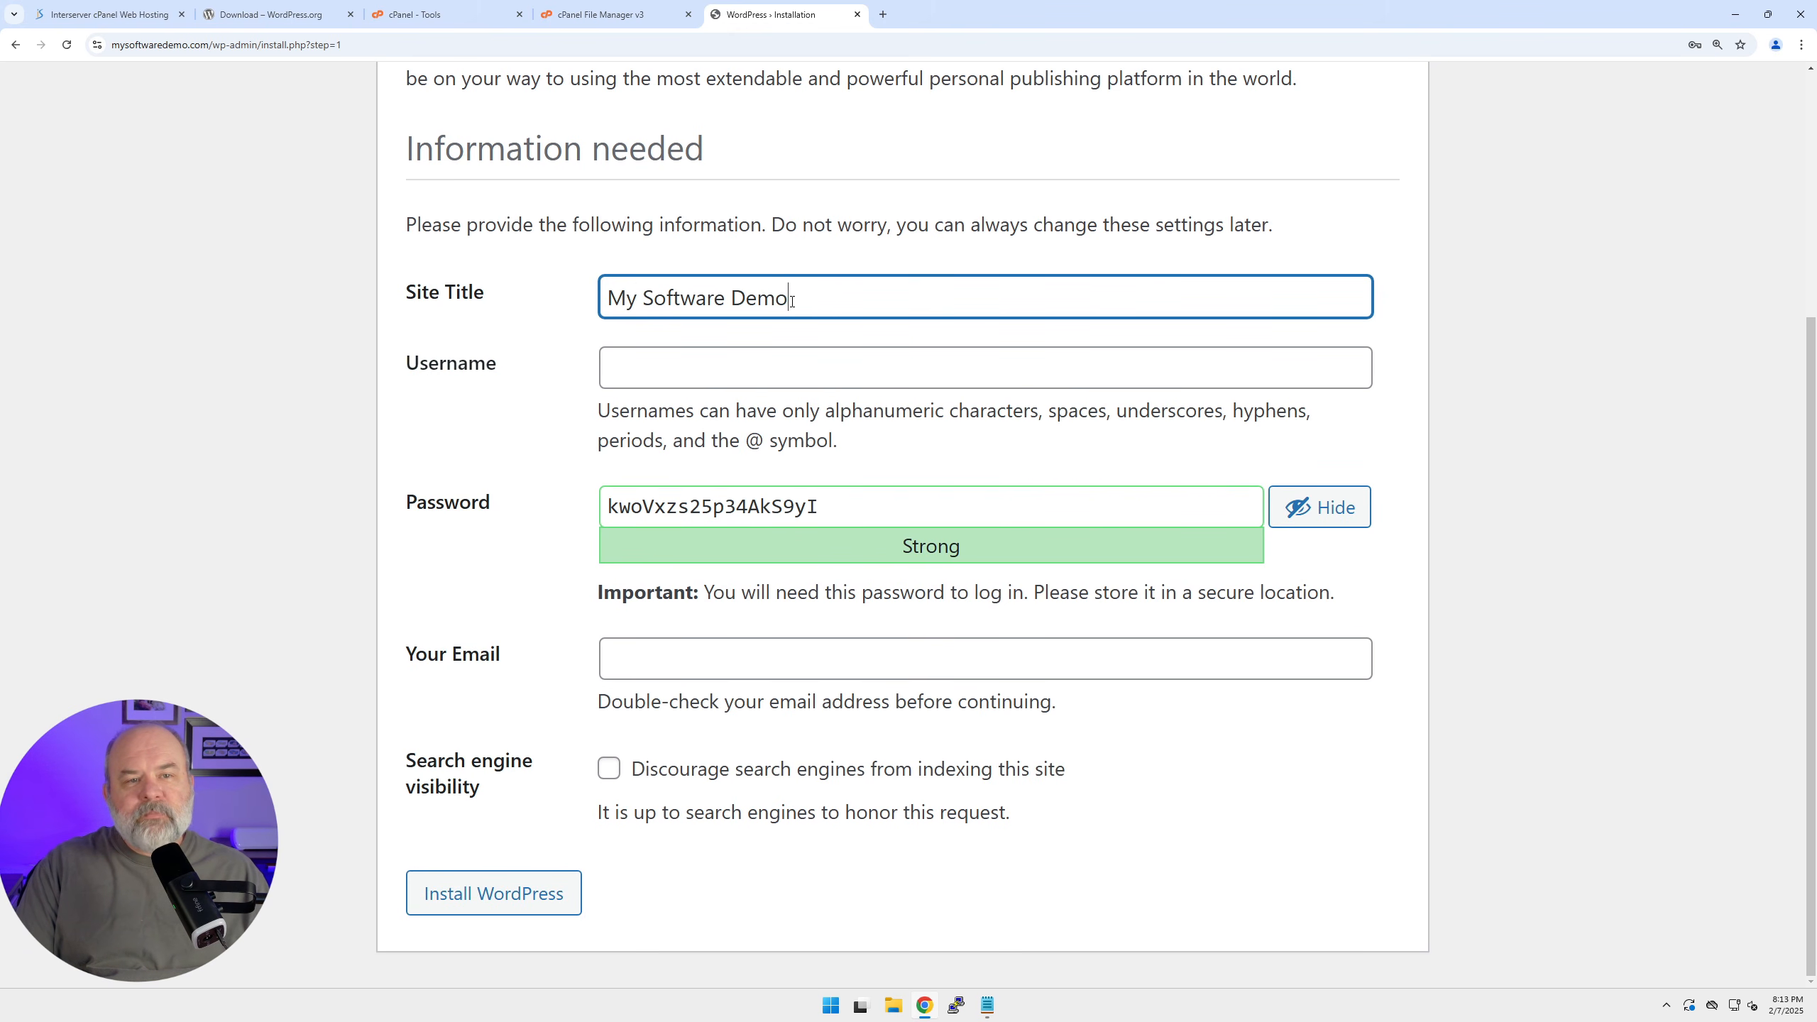
key("Tab")
type("mysoftwaredemo")
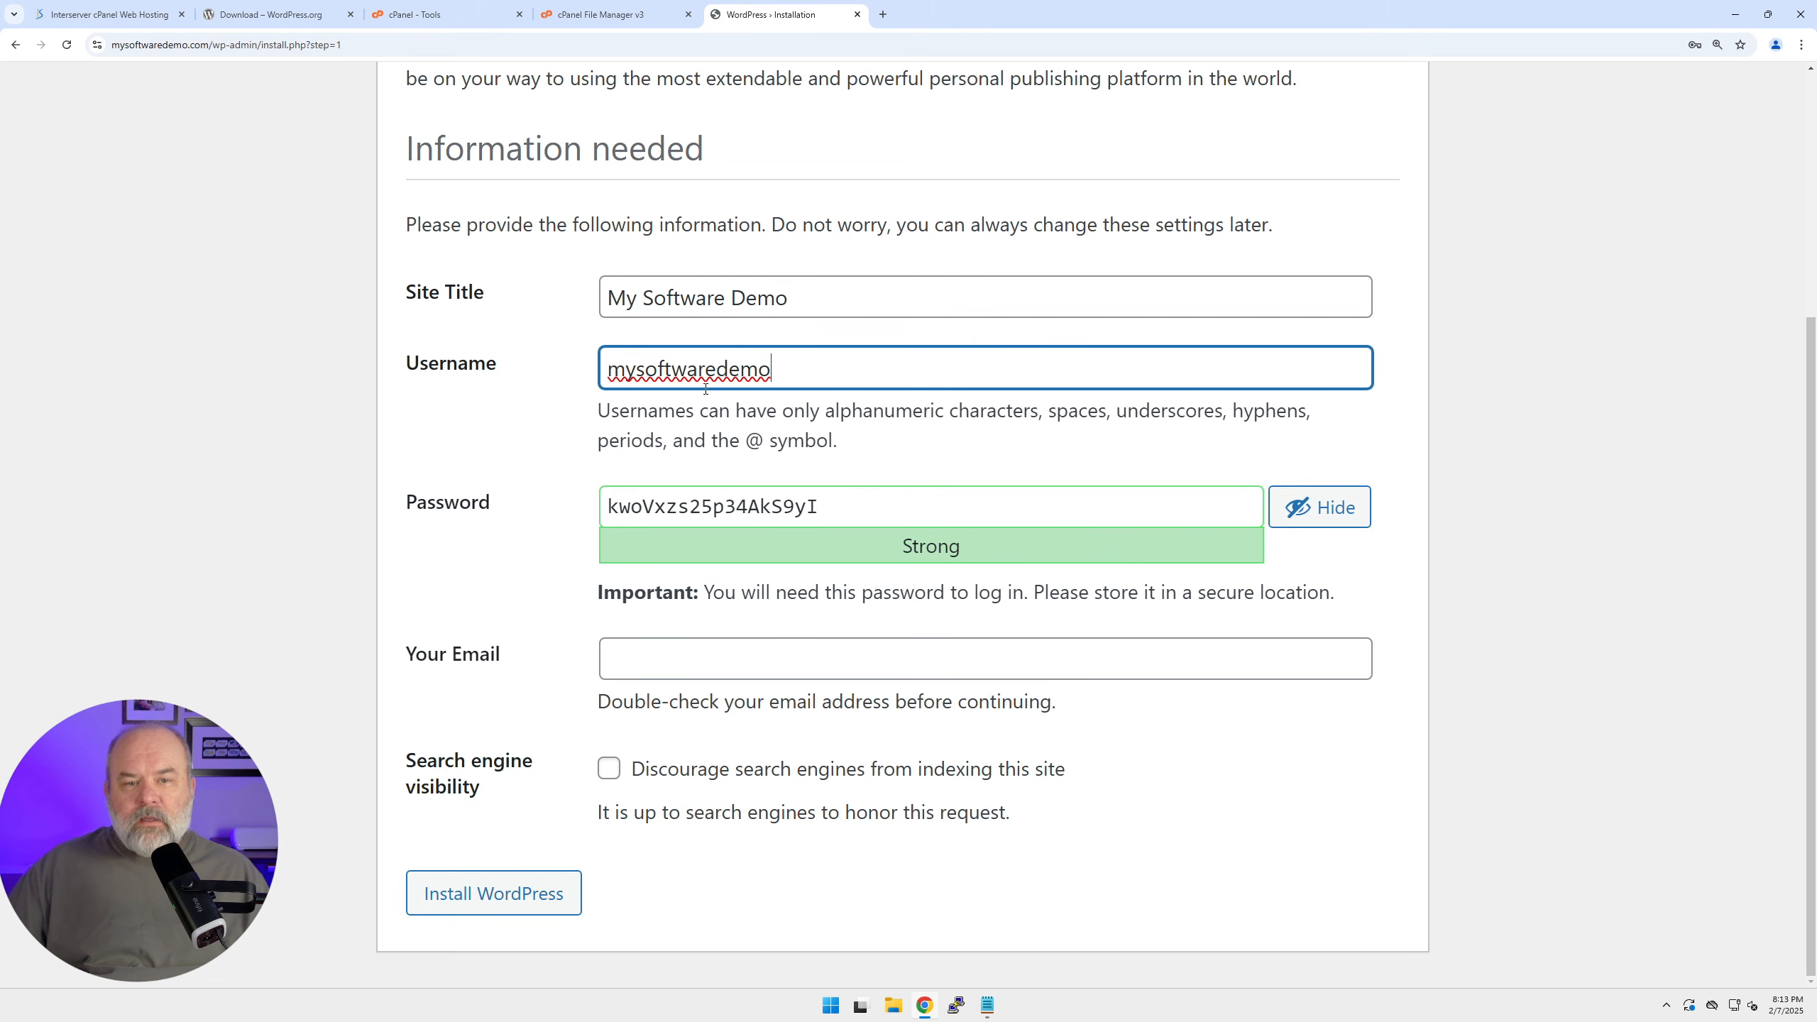
left_click_drag(845, 523, 551, 512)
left_click(849, 510)
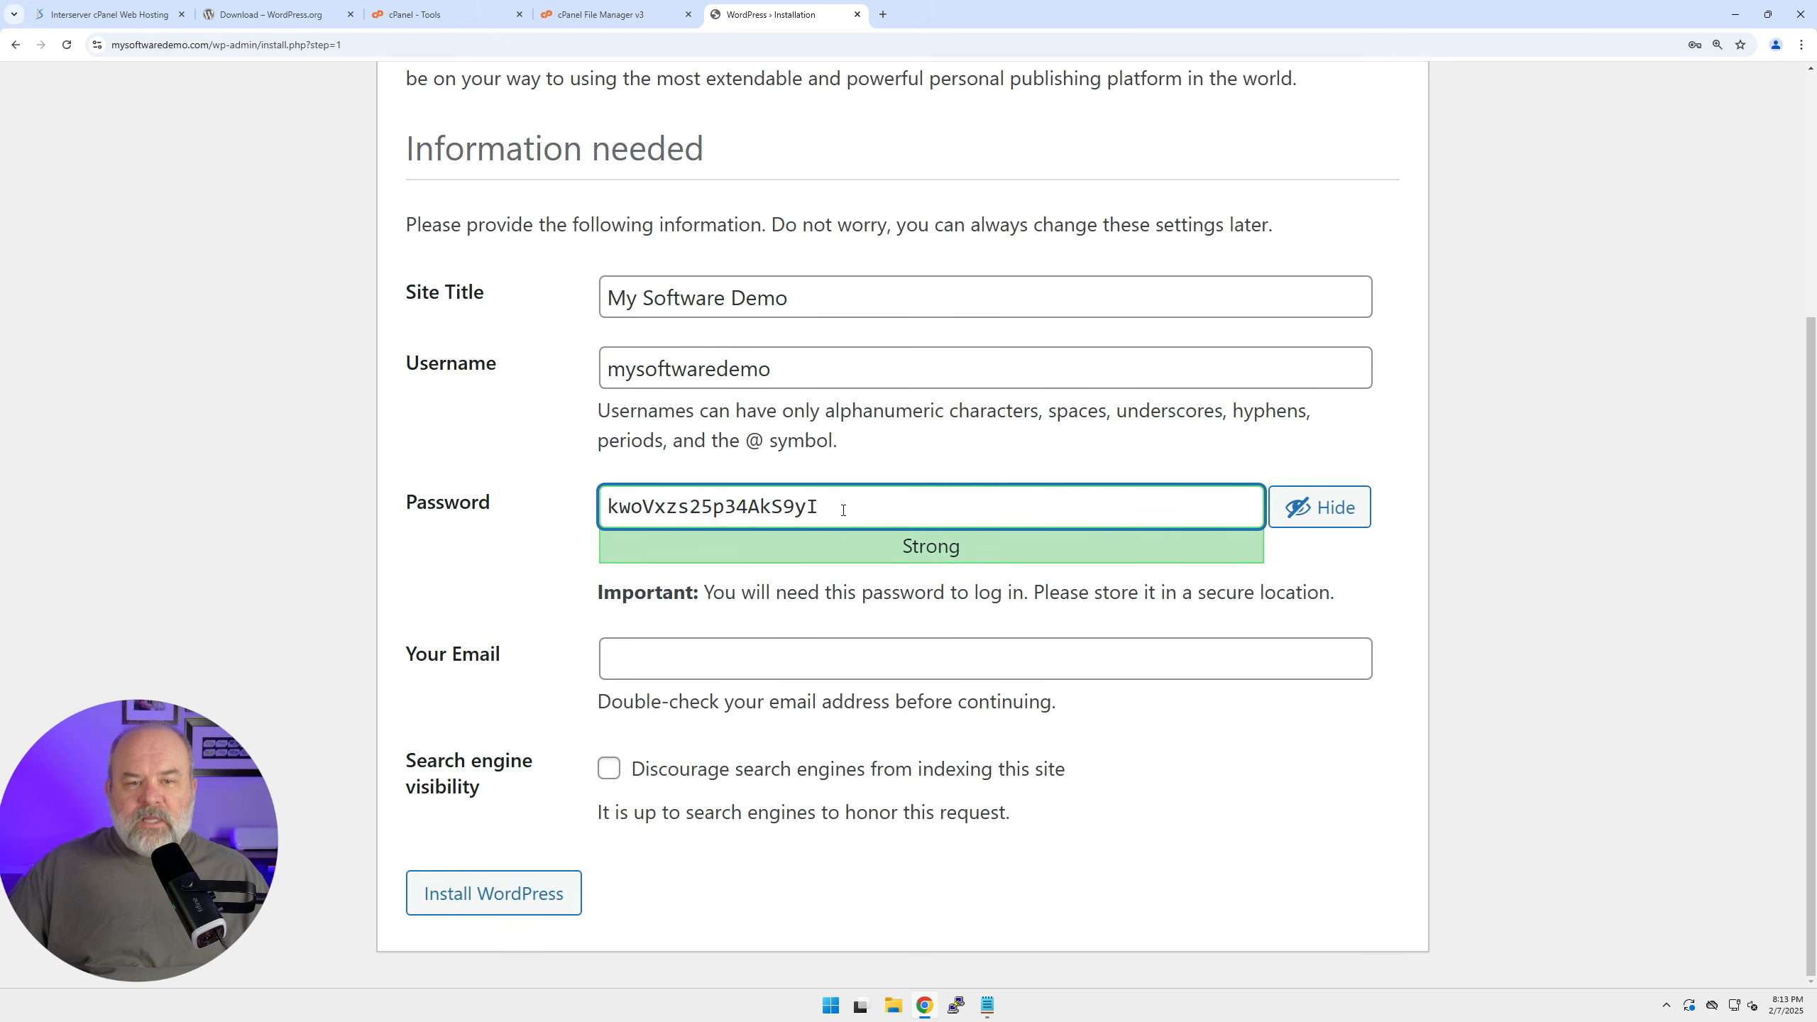
left_click_drag(836, 509, 543, 506)
key("ctrl+c")
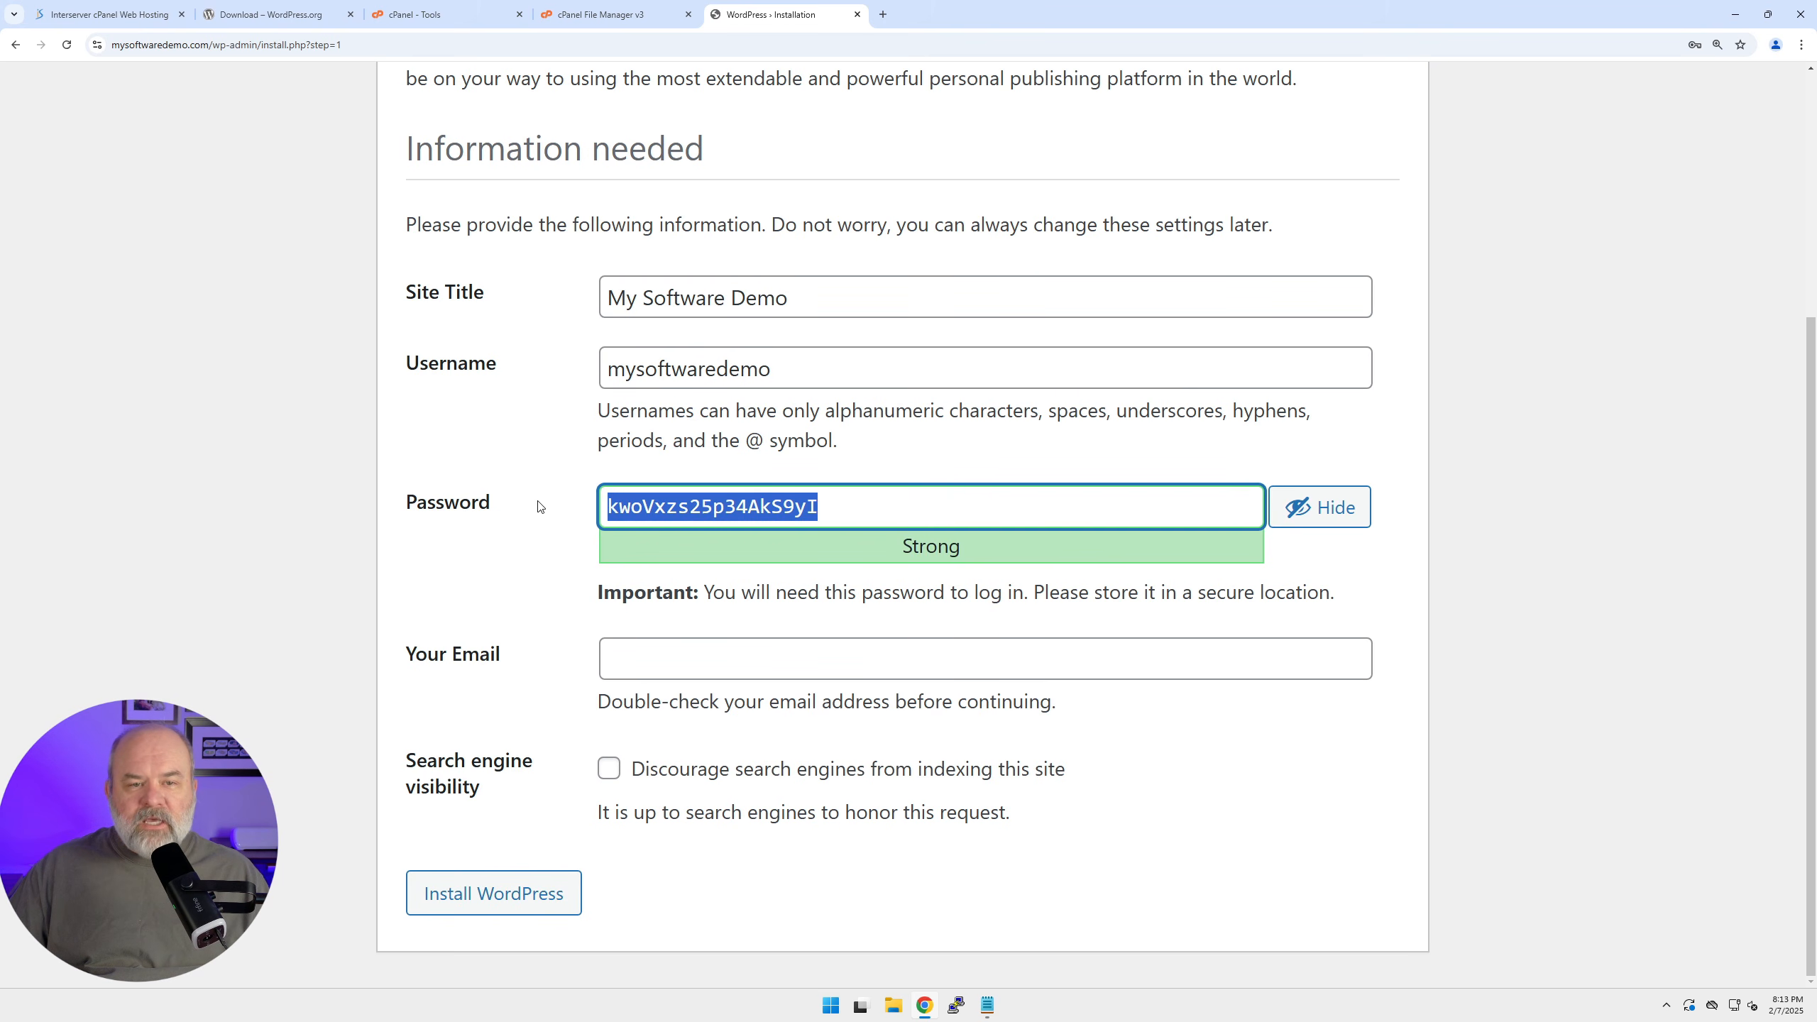
Save the admin password and username 'mysoftwaredemo' in the Notepad notes.
left_click(990, 1007)
left_click(1286, 758)
key("Return")
key("Return")
key("ctrl+v")
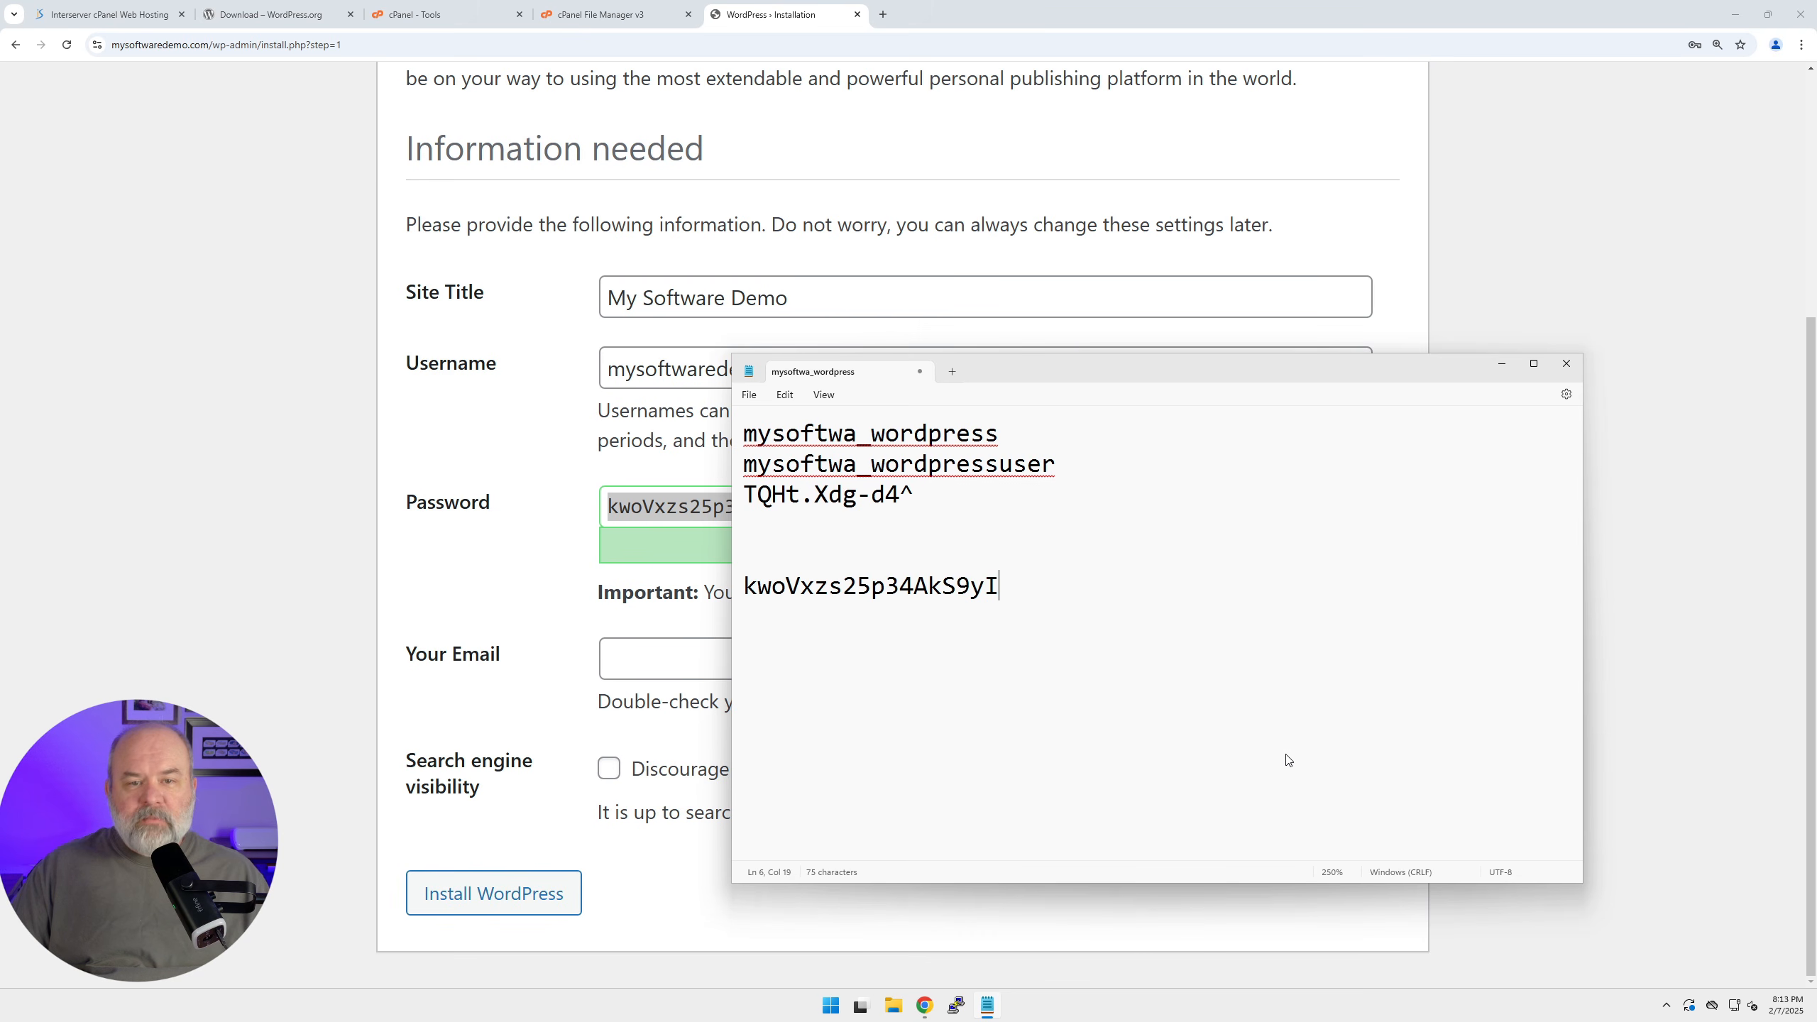
type("my")
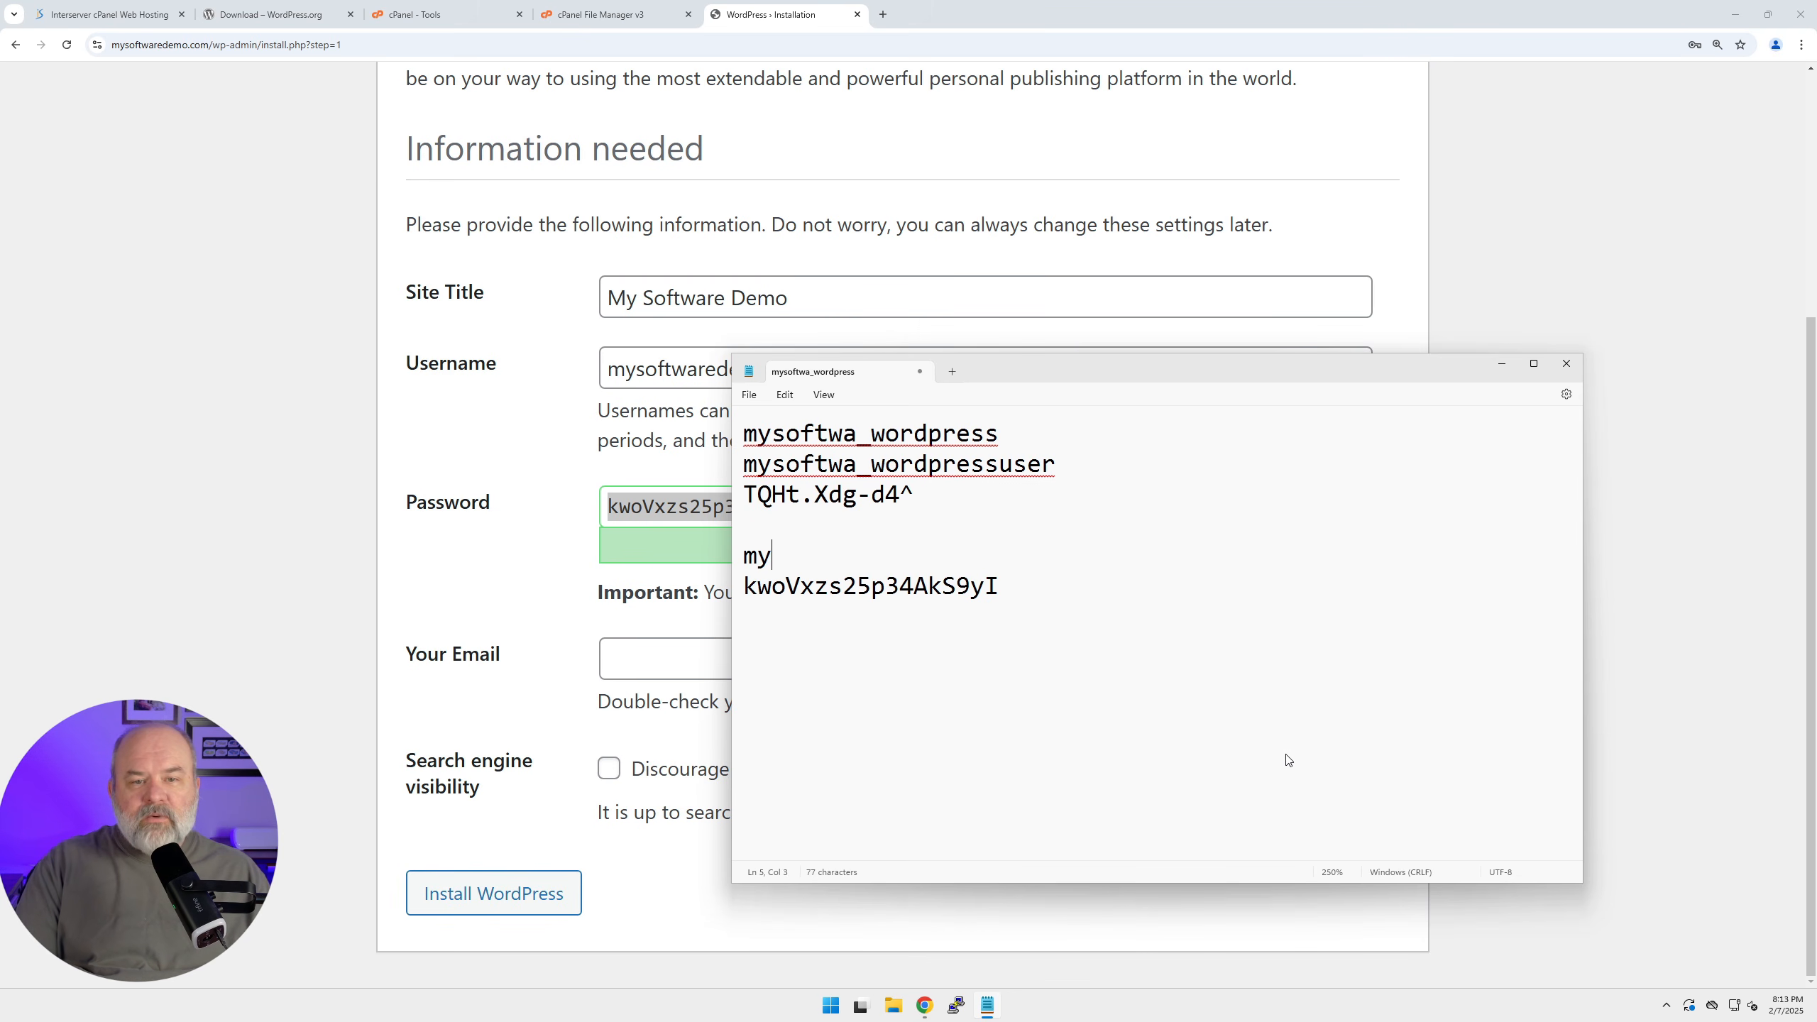
type("softwaredemo")
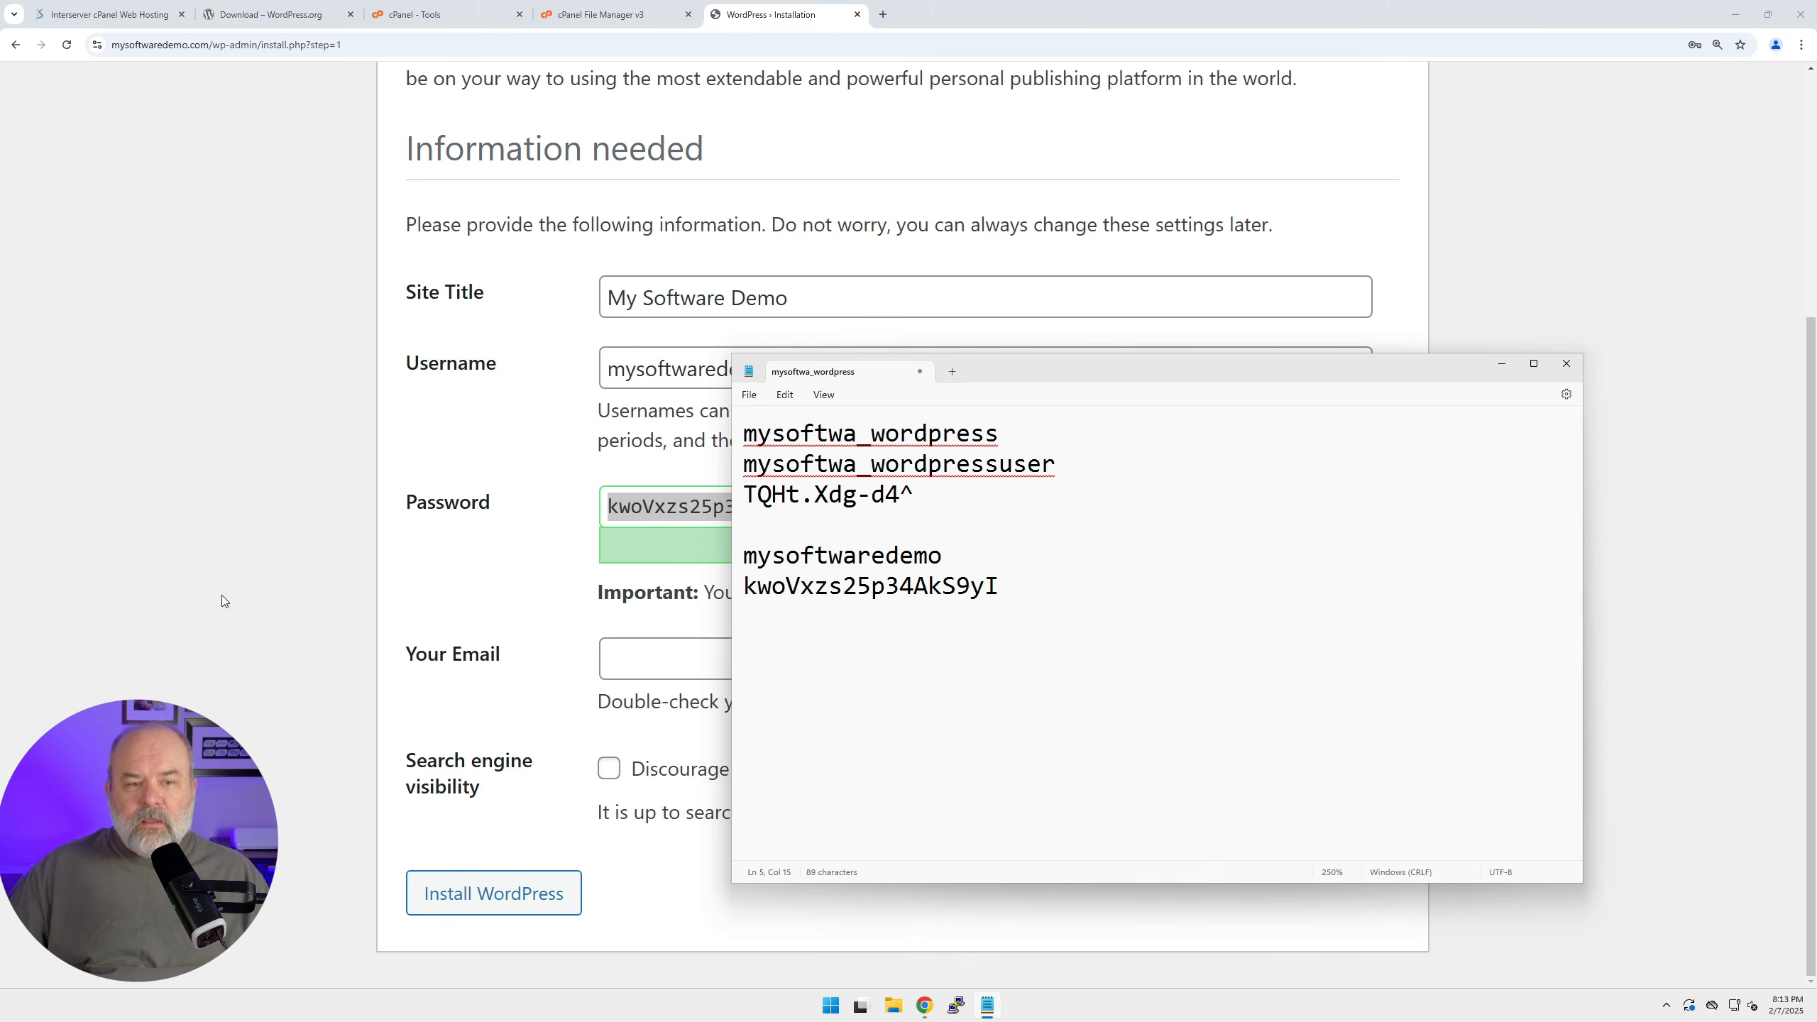
Enter the admin e-mail address and run the WordPress installation.
left_click(252, 598)
left_click(634, 655)
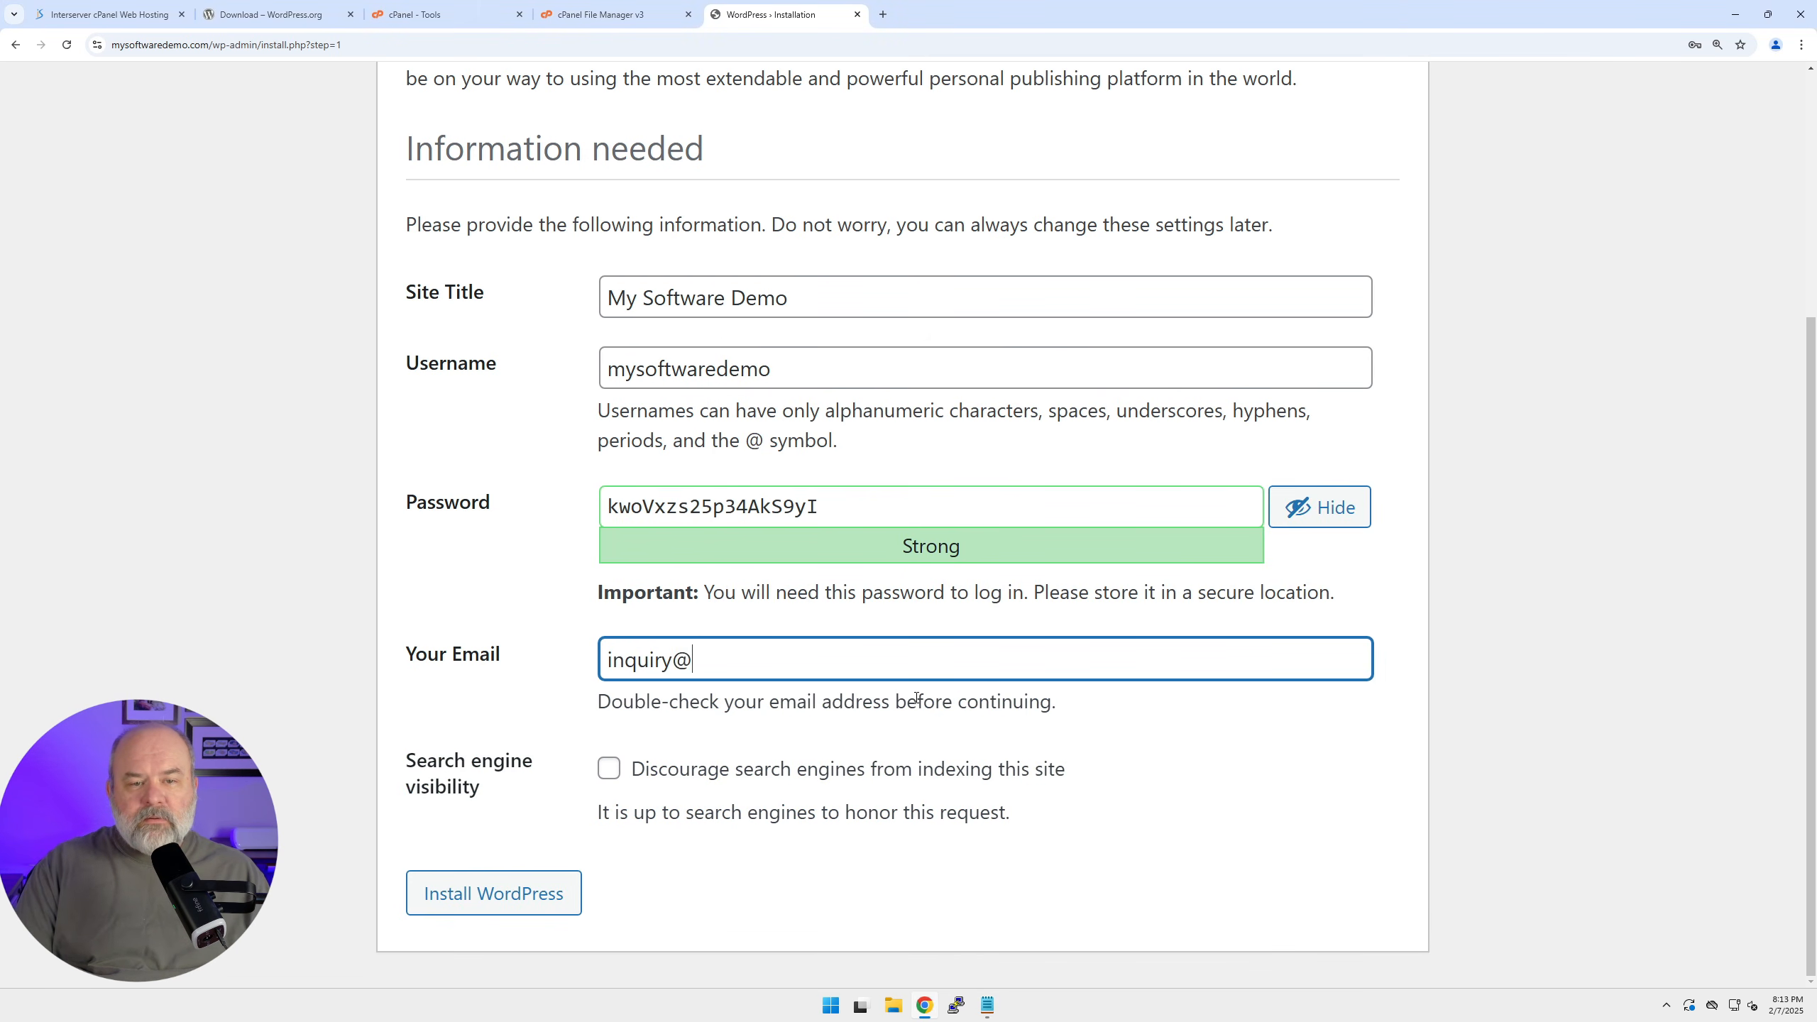
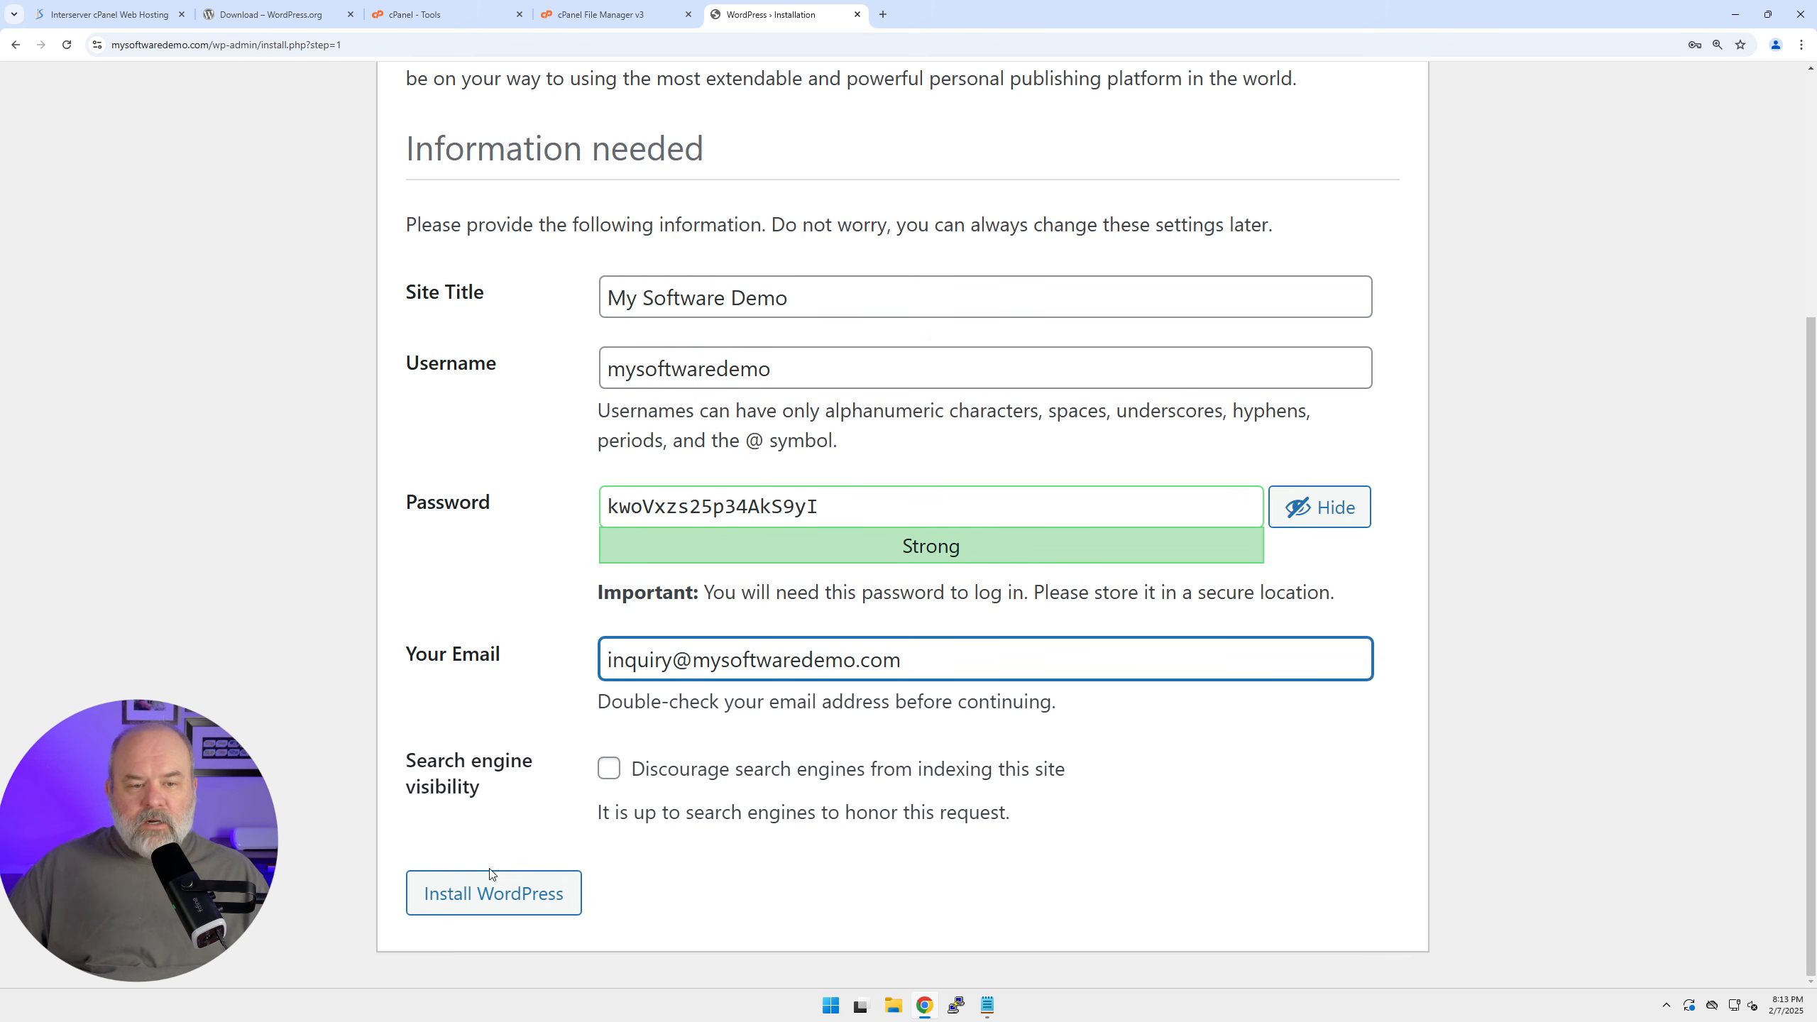
left_click(486, 896)
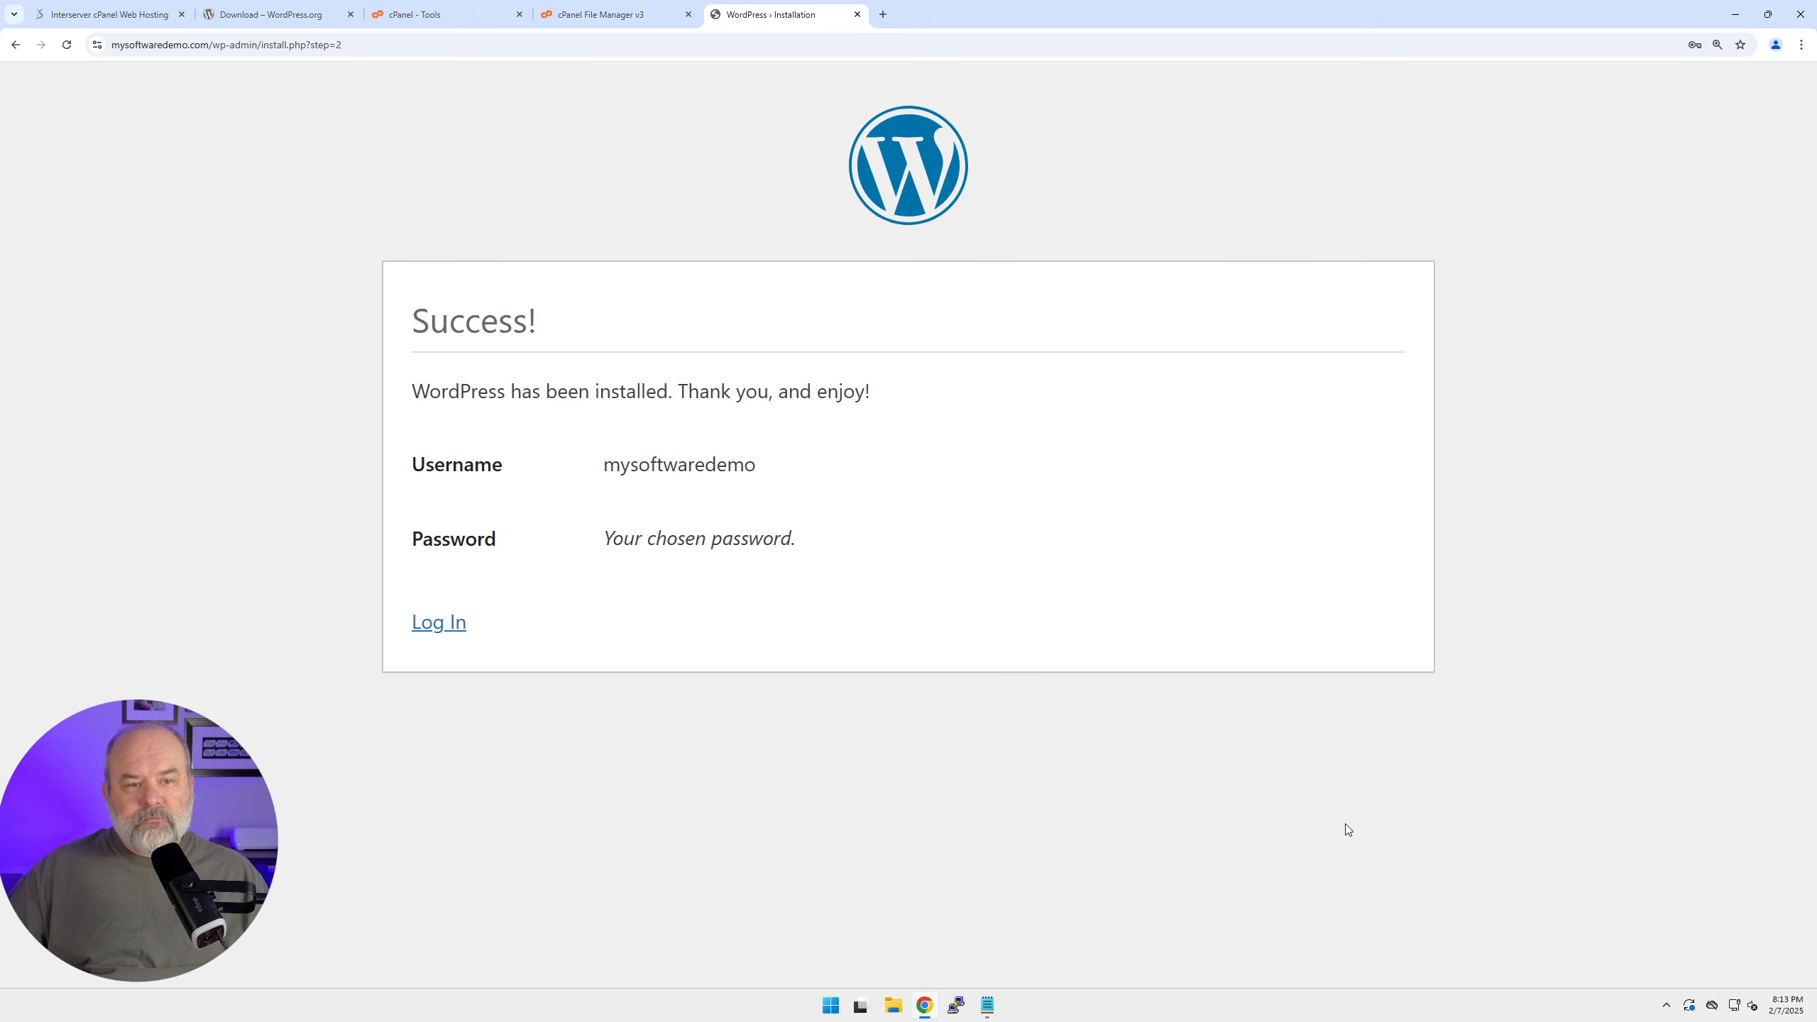
Log in as mysoftwaredemo with the admin password saved in the notes.
left_click(444, 635)
left_click(986, 1005)
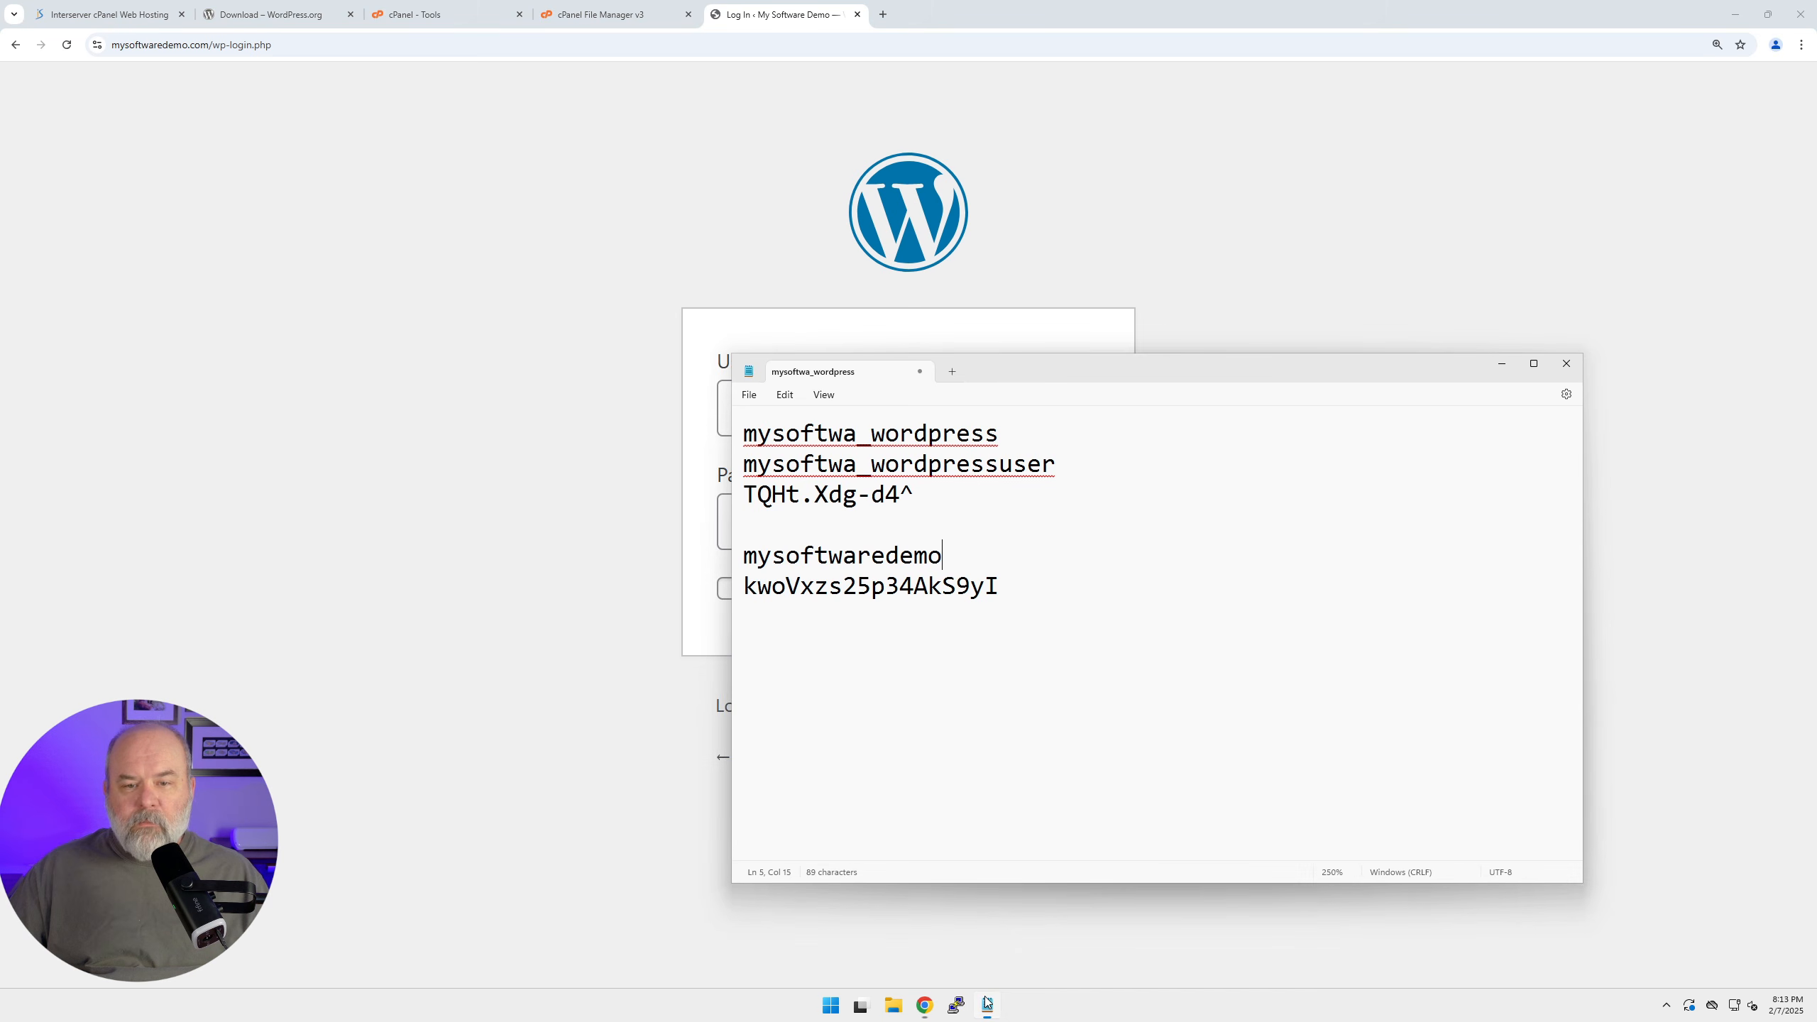
key("shift+Home")
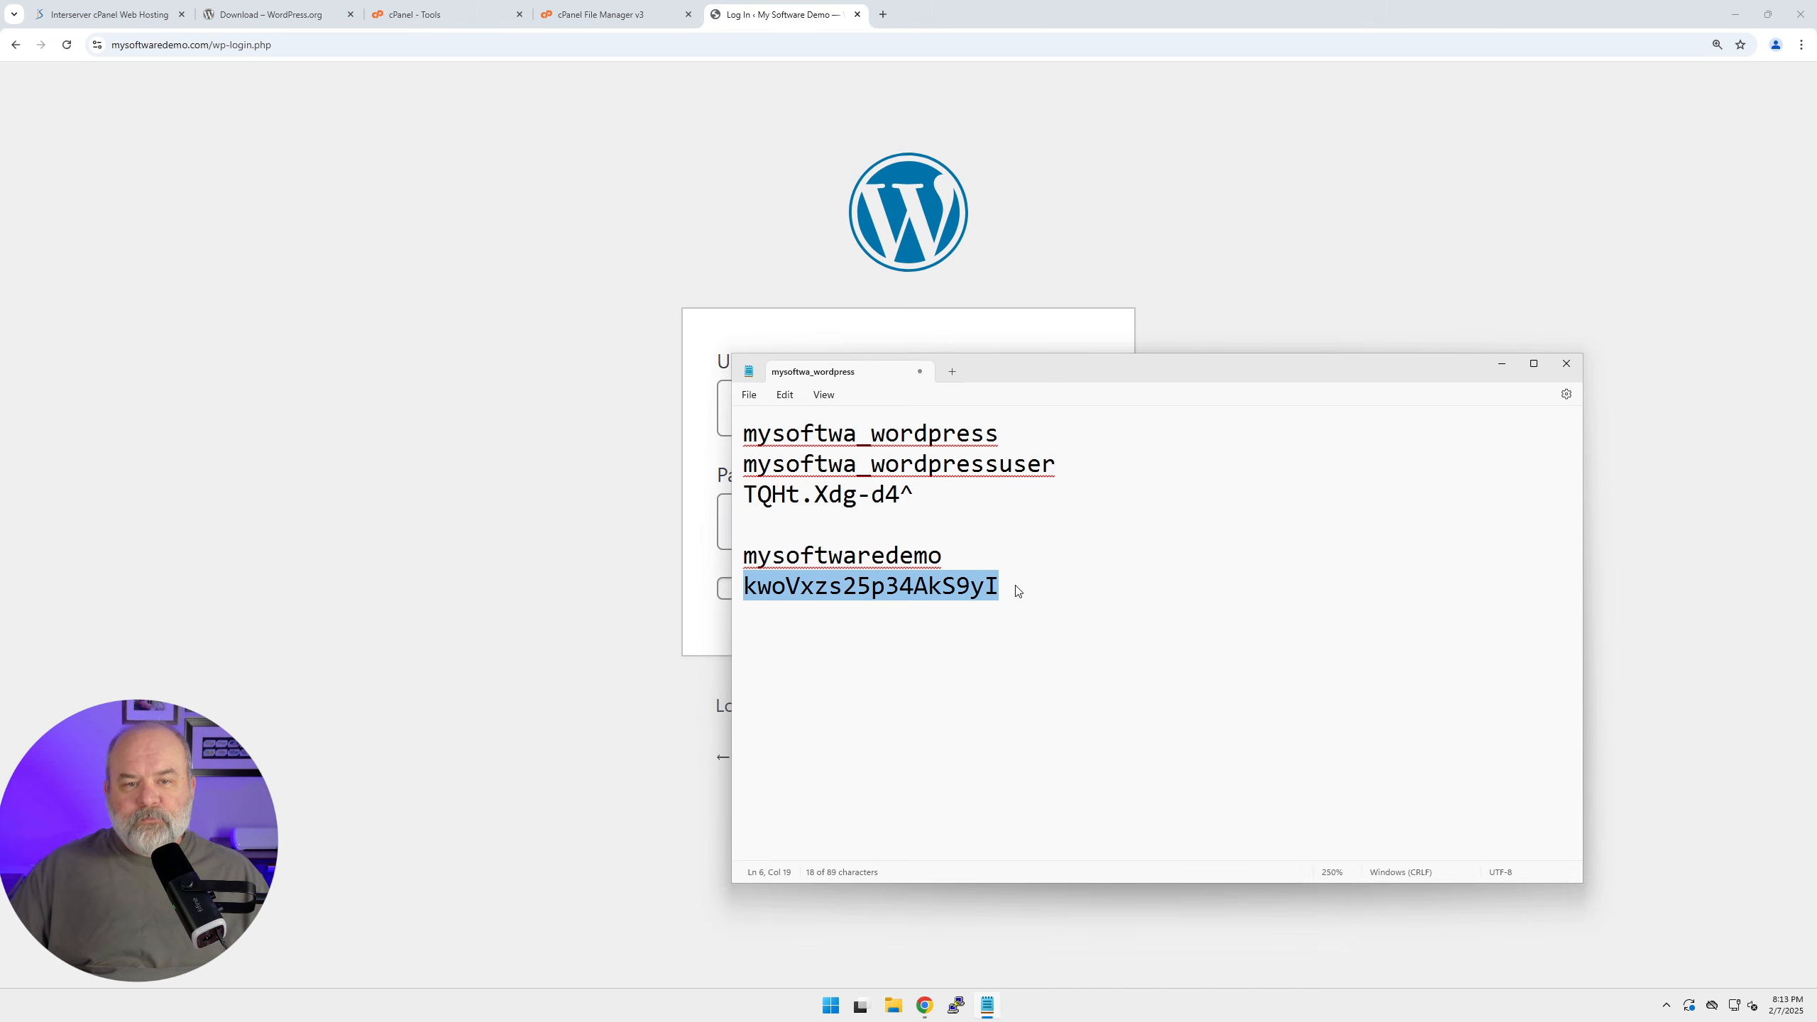
left_click(520, 394)
left_click(754, 410)
type("mysoftw")
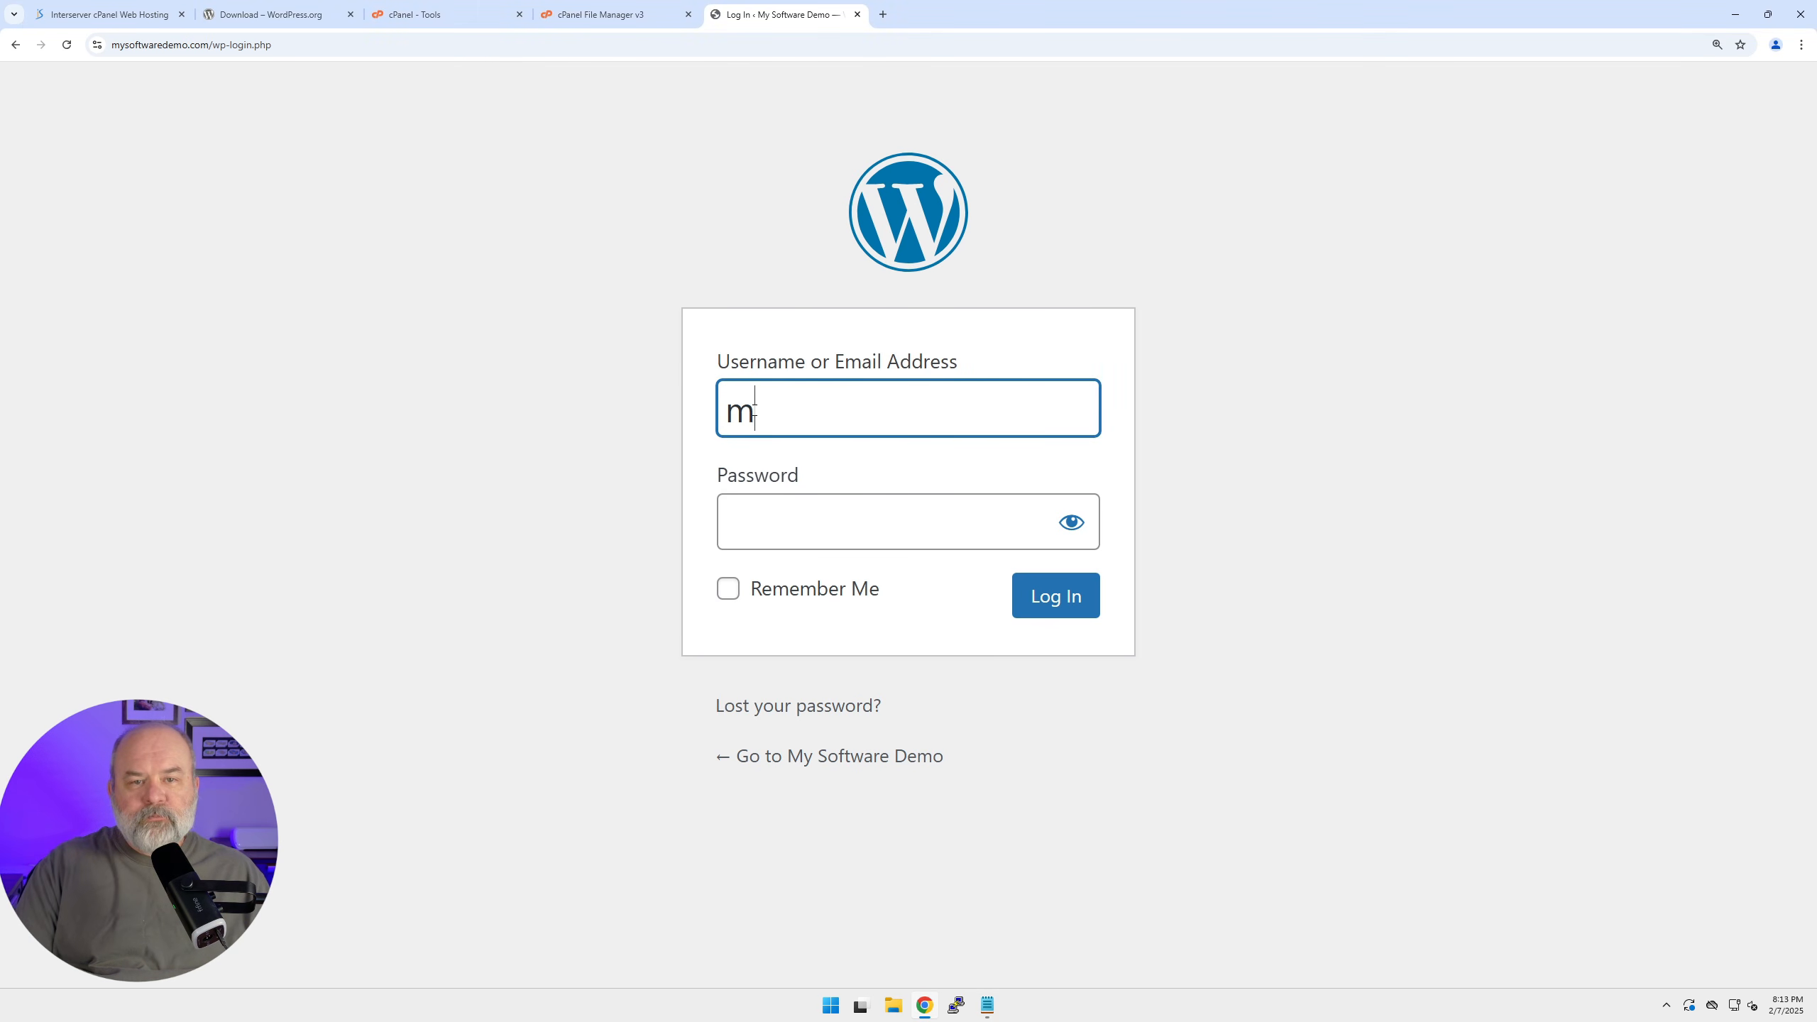
type("aredemo")
key("Tab")
key("ctrl+v")
left_click(1080, 598)
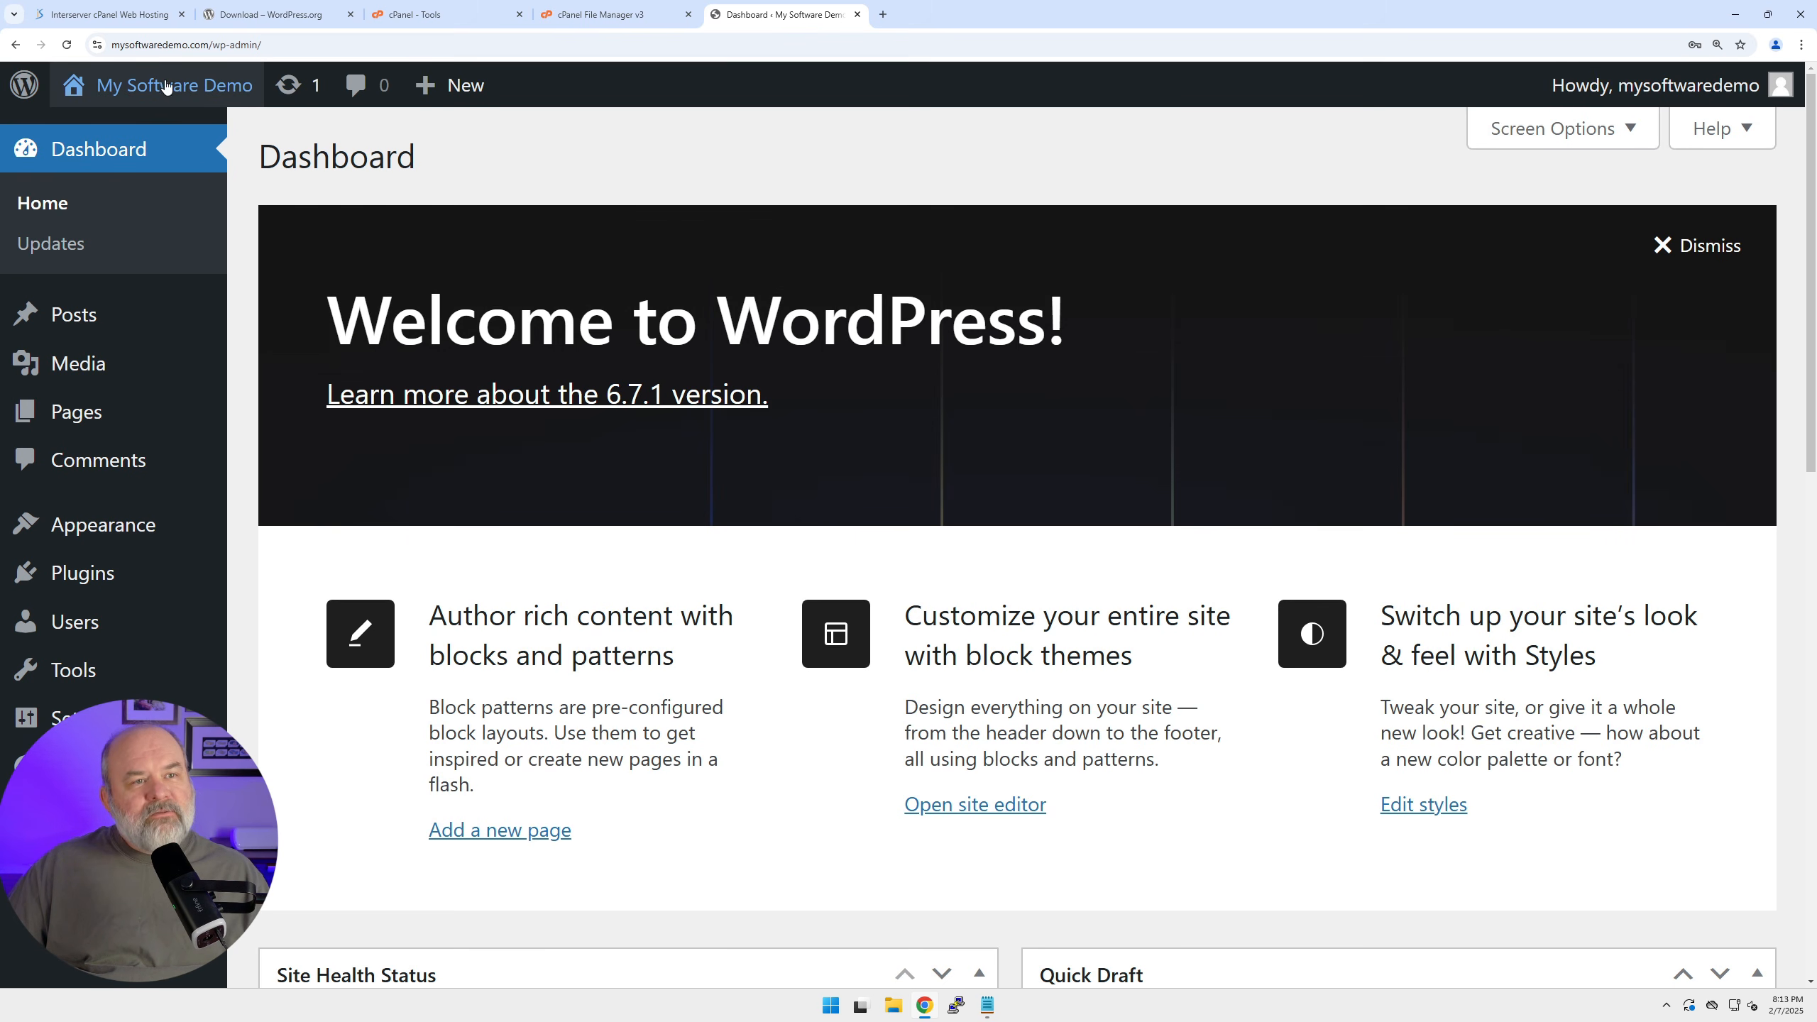
Visit the live My Software Demo site from the admin toolbar and scroll its home page.
right_click(115, 135)
left_click(156, 167)
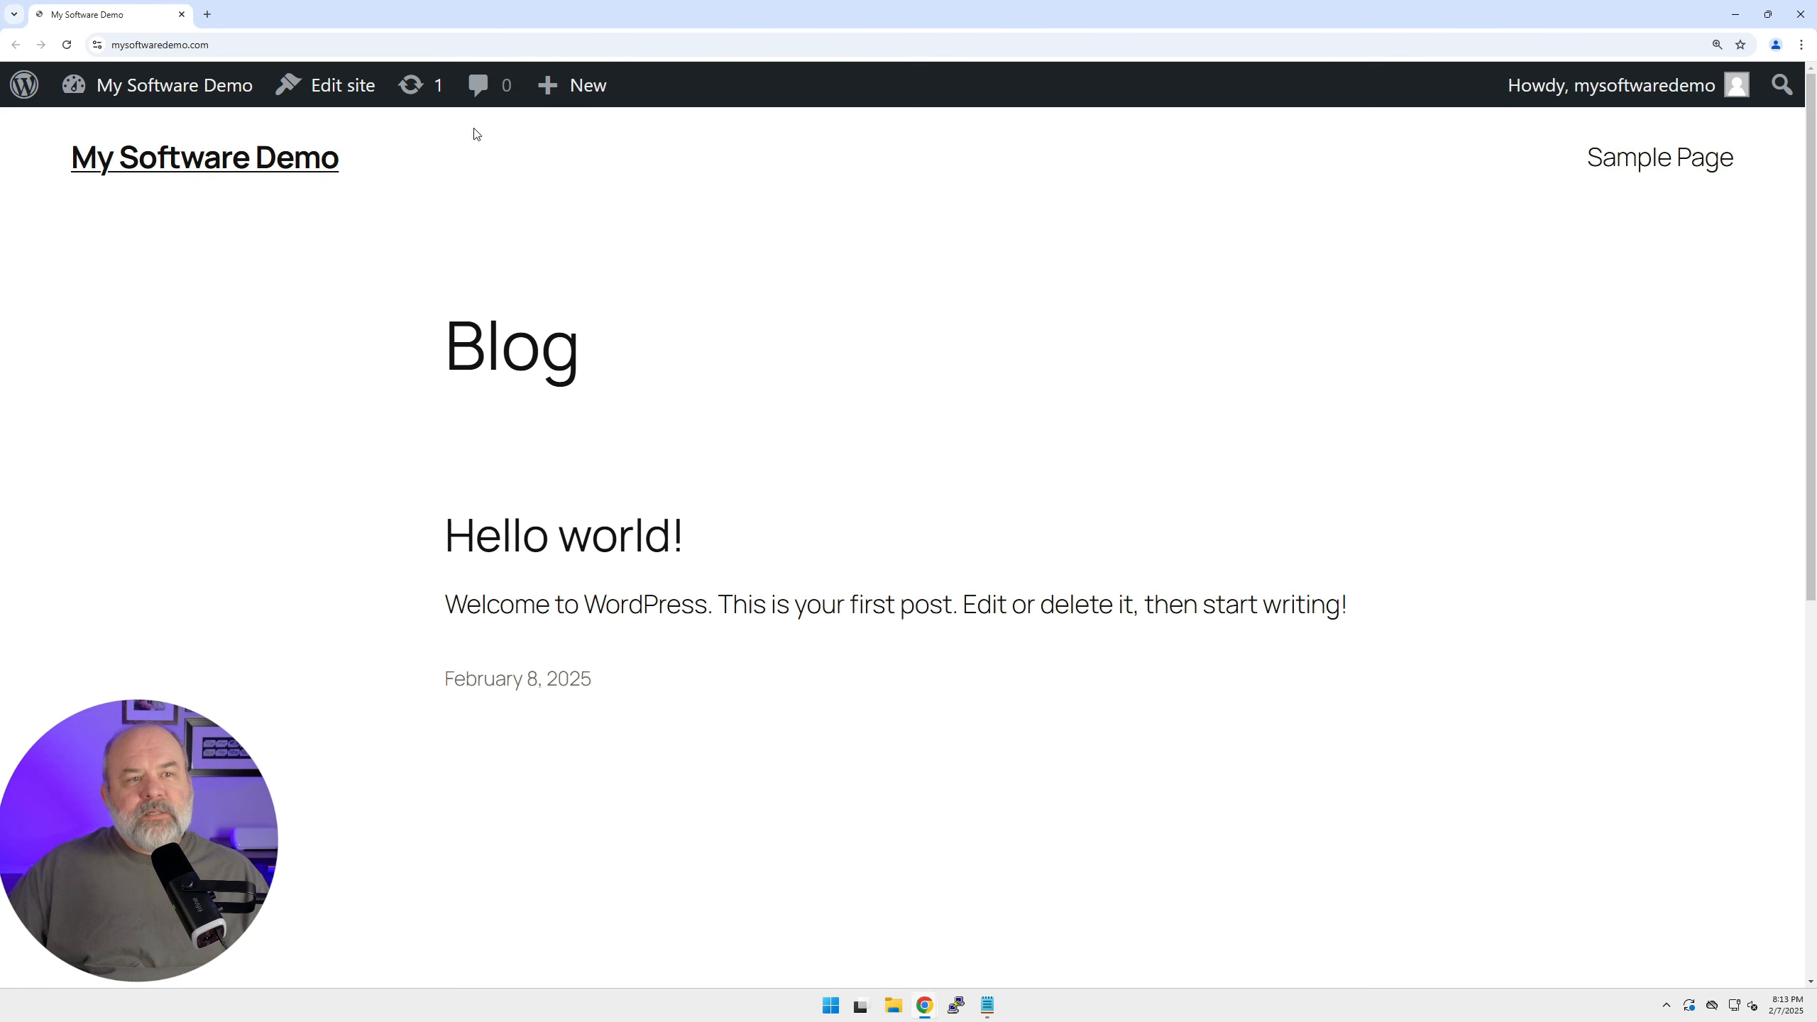
scroll(783, 670, "down", 5)
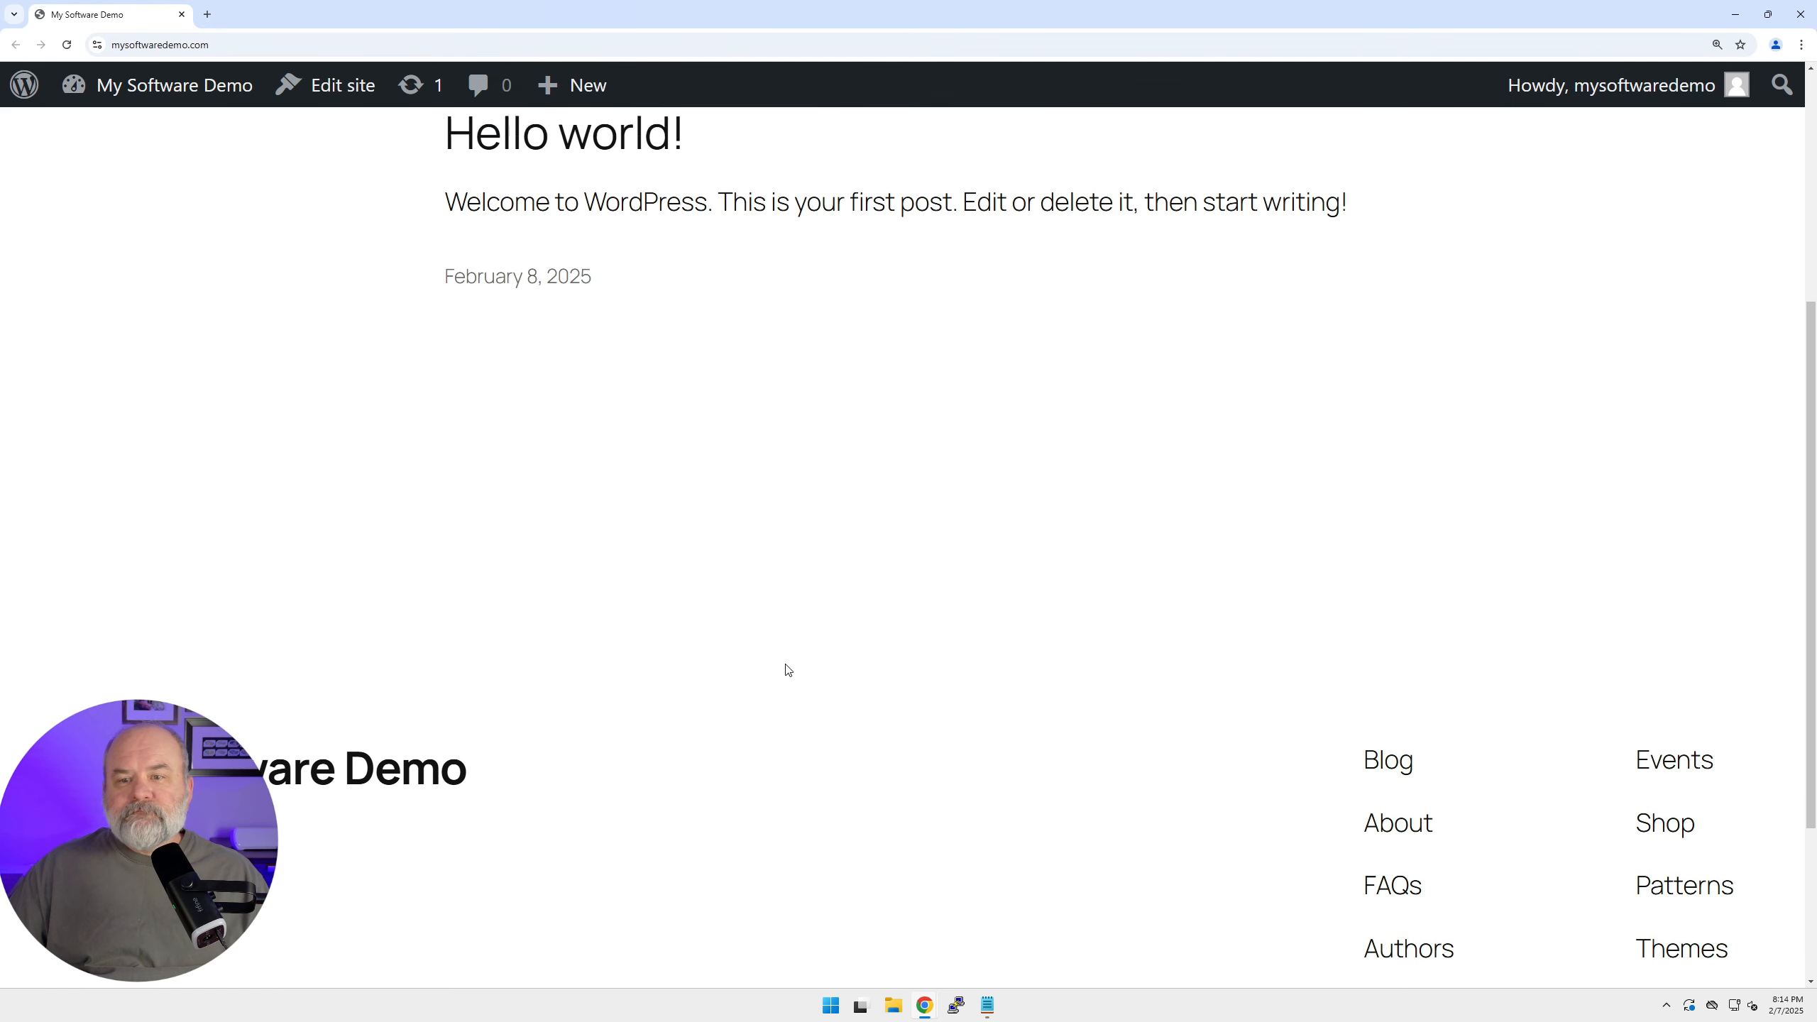
scroll(787, 670, "up", 5)
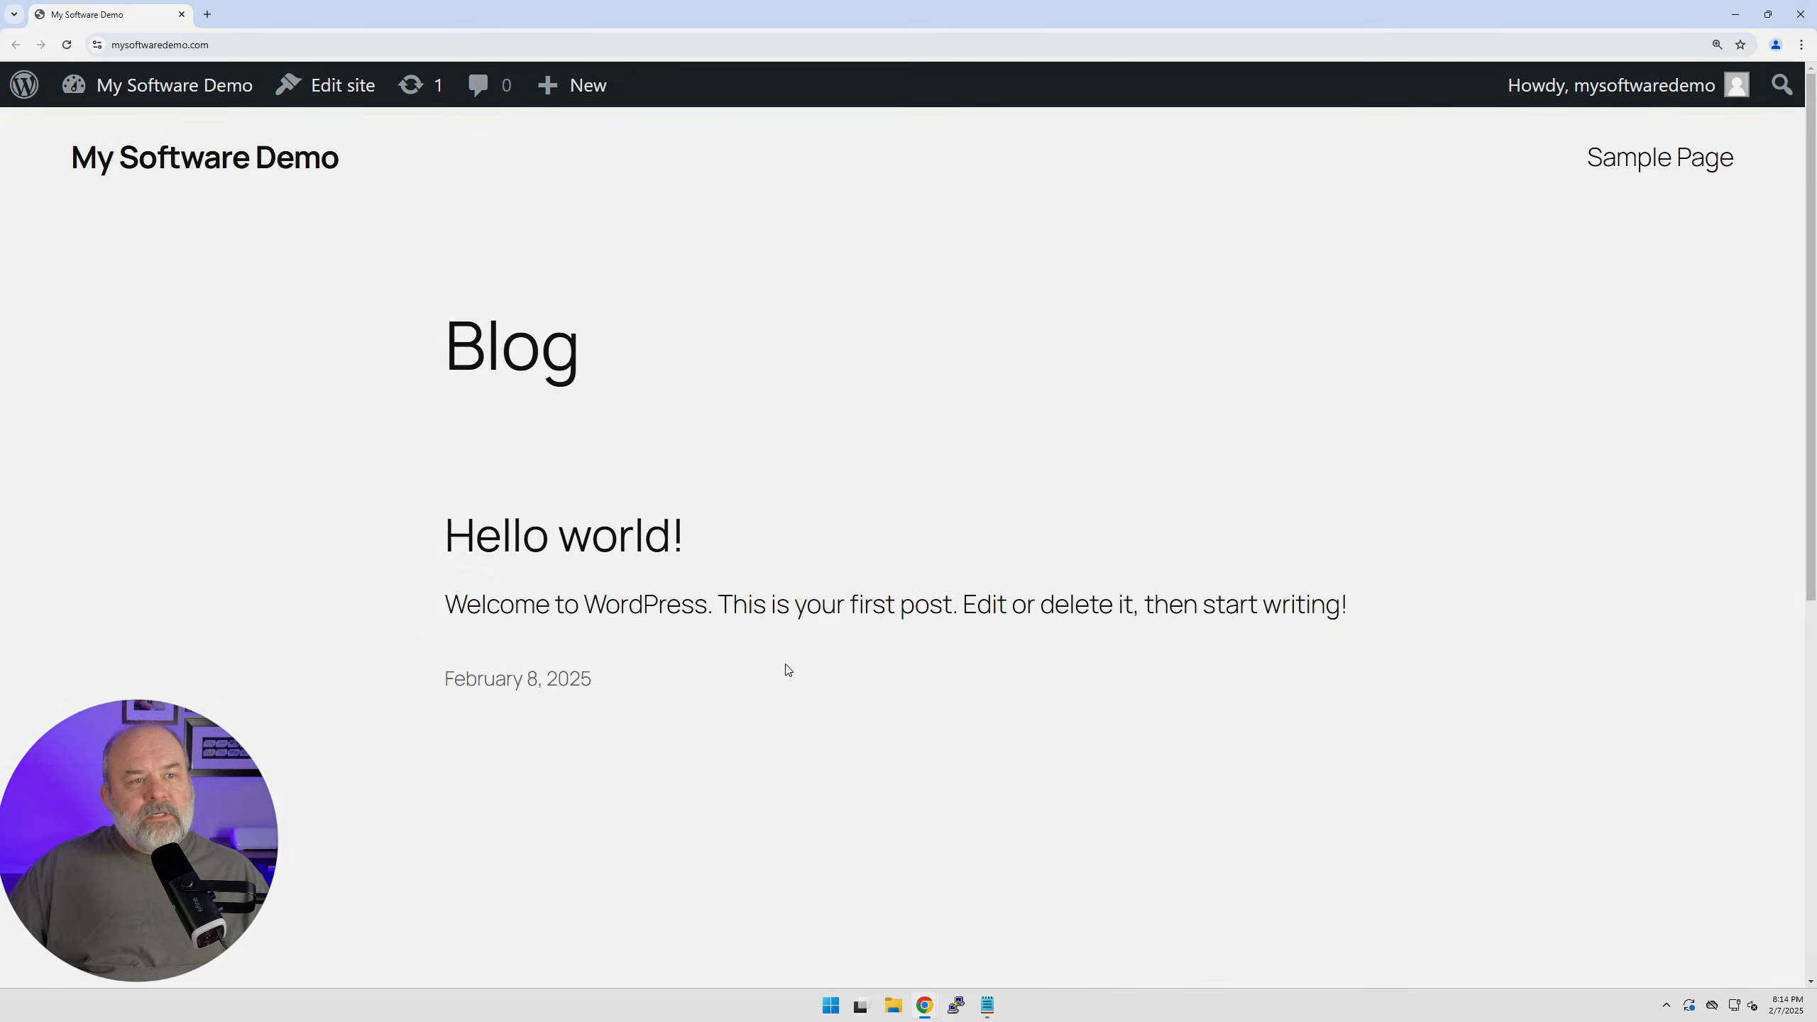